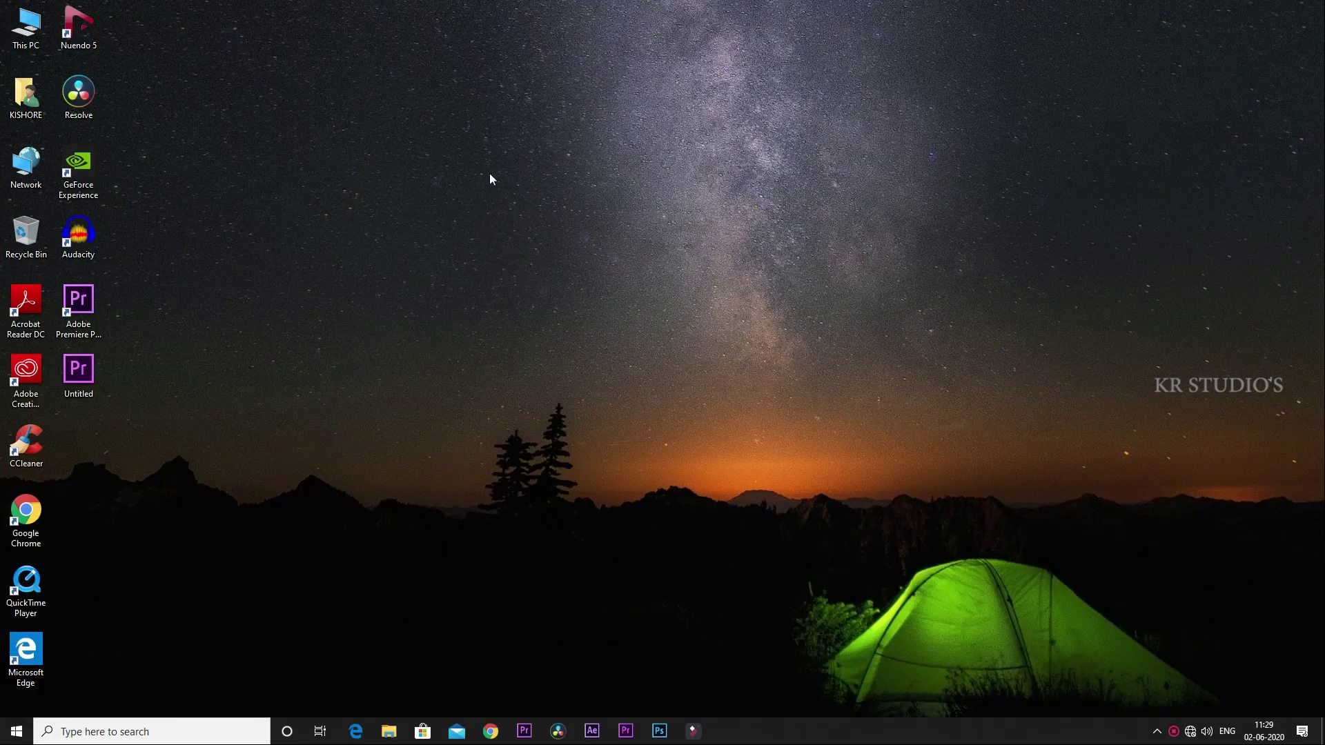
Step: Refresh the desktop and launch Adobe Premiere Pro CC 2015 from its desktop shortcut
left_click(548, 216)
left_click(90, 296)
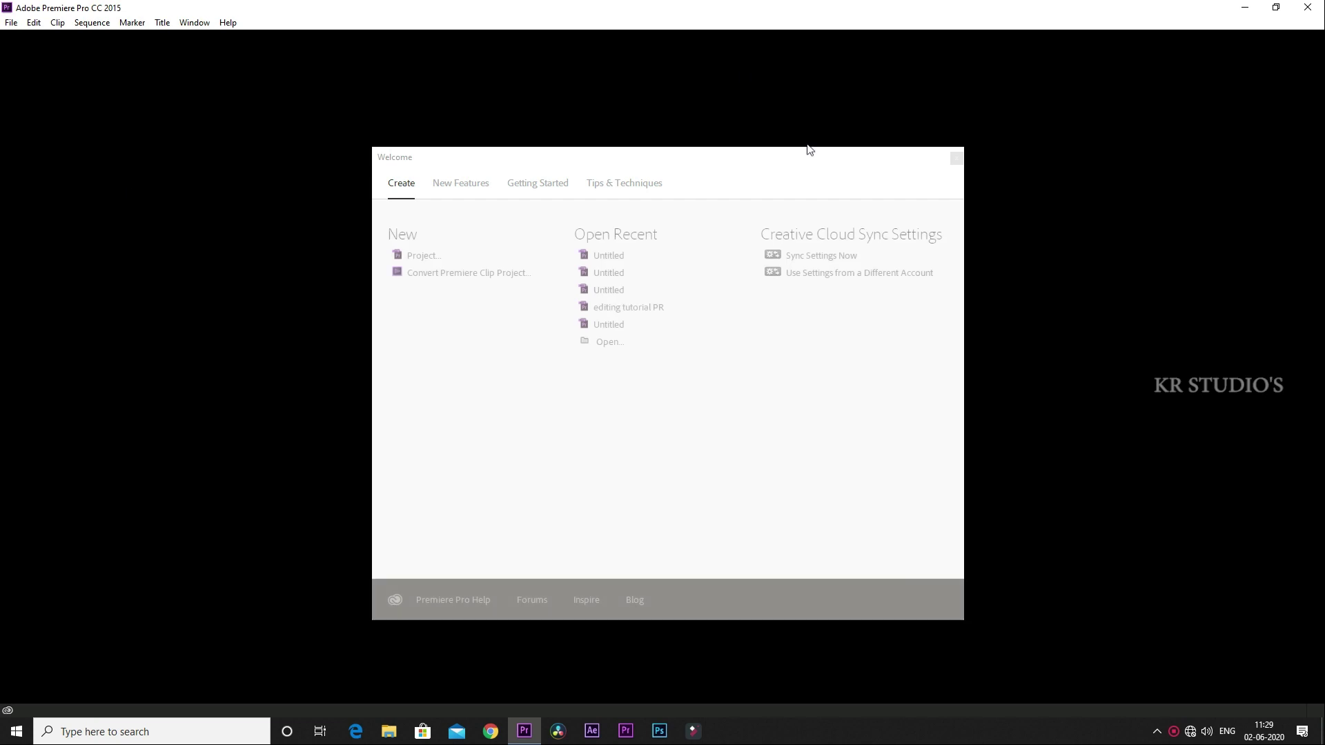
Step: Dismiss the Welcome screen and create an Untitled project in the Desktop folder, overwriting the old one
left_click(955, 164)
left_click(11, 23)
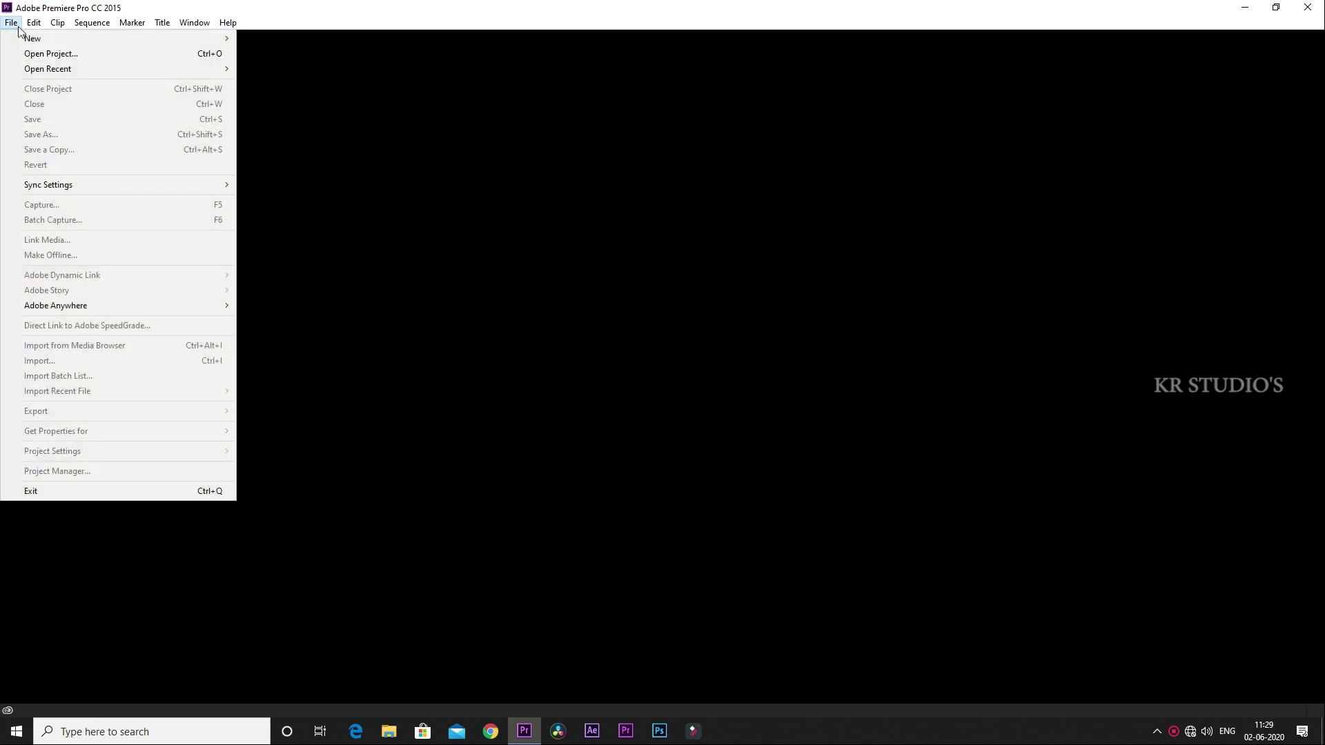
mouse_move(135, 40)
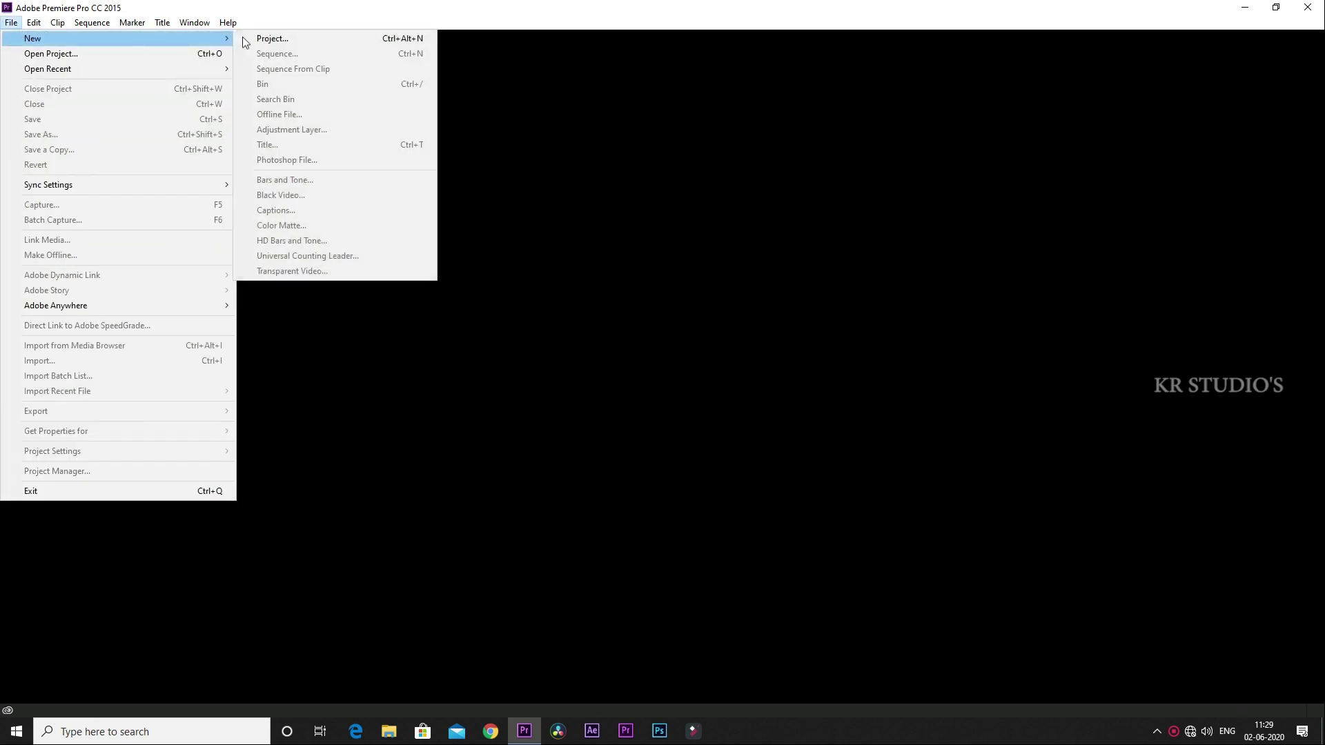
left_click(299, 37)
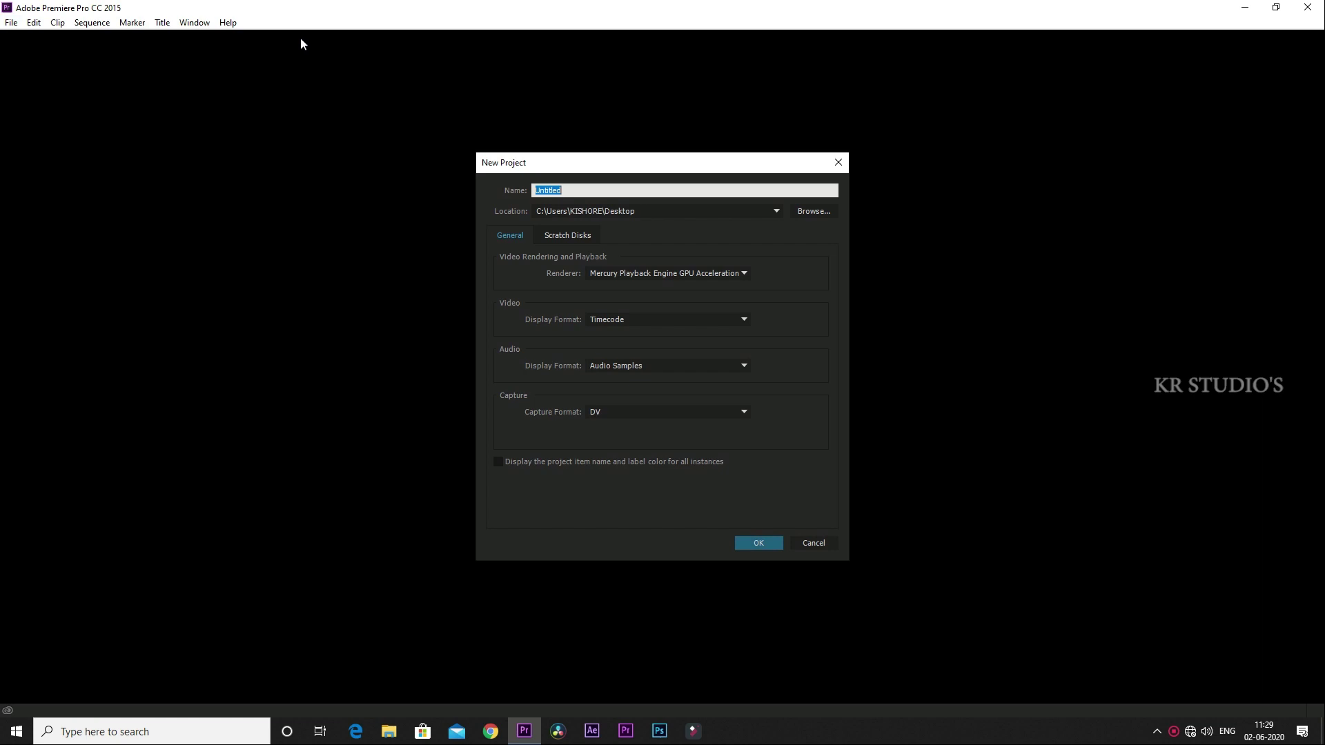
left_click(803, 209)
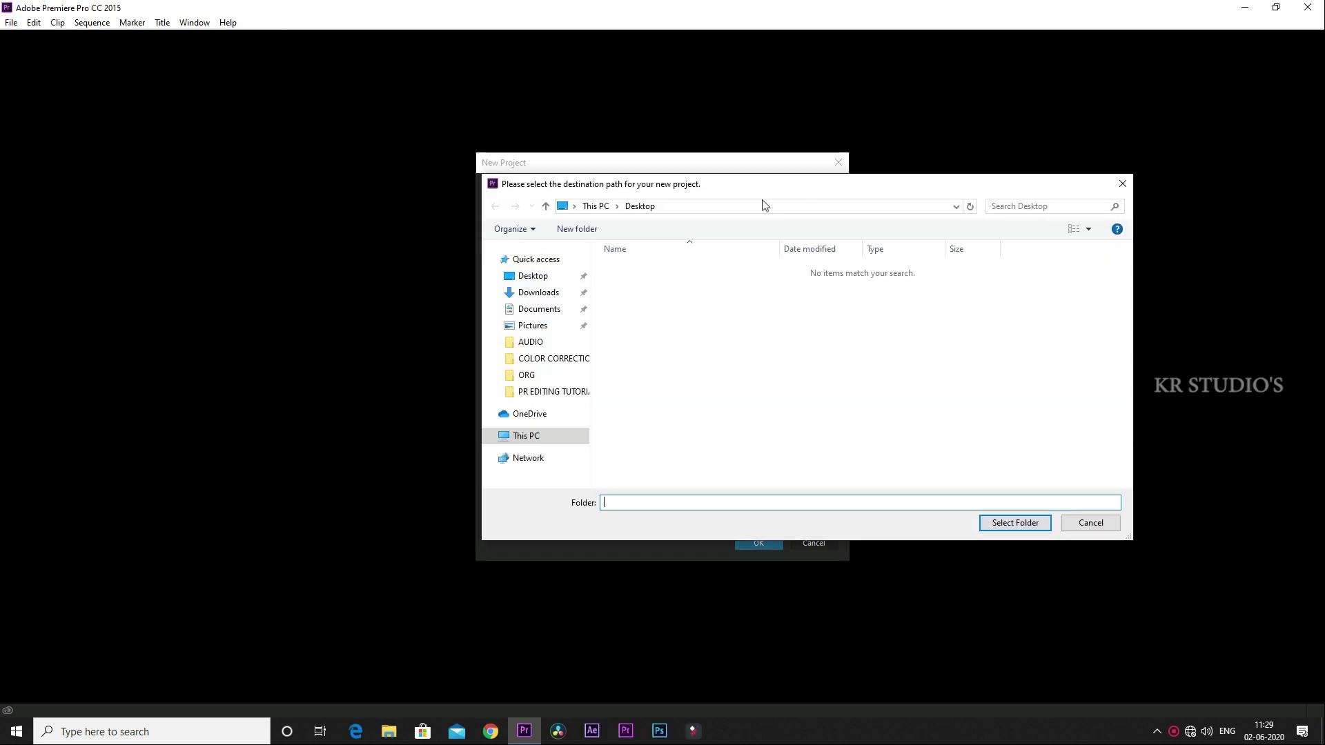
left_click(540, 279)
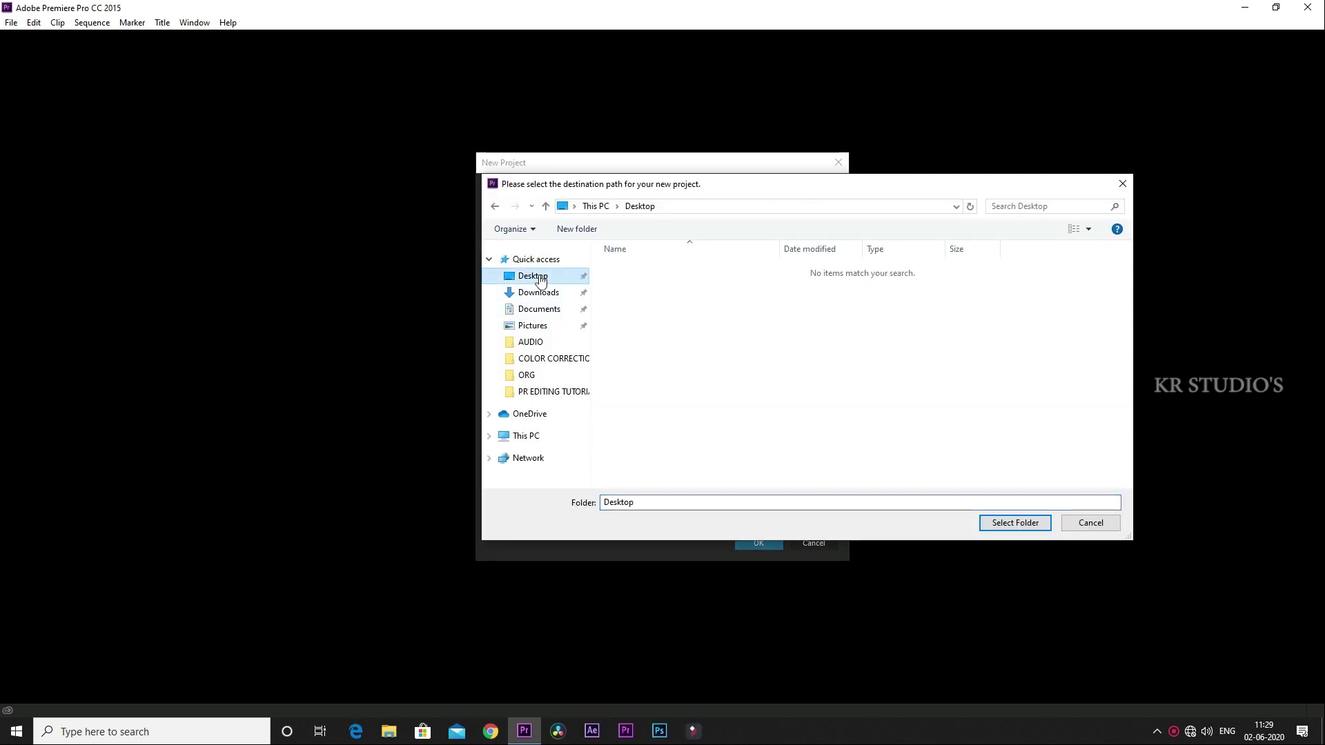
left_click(1014, 525)
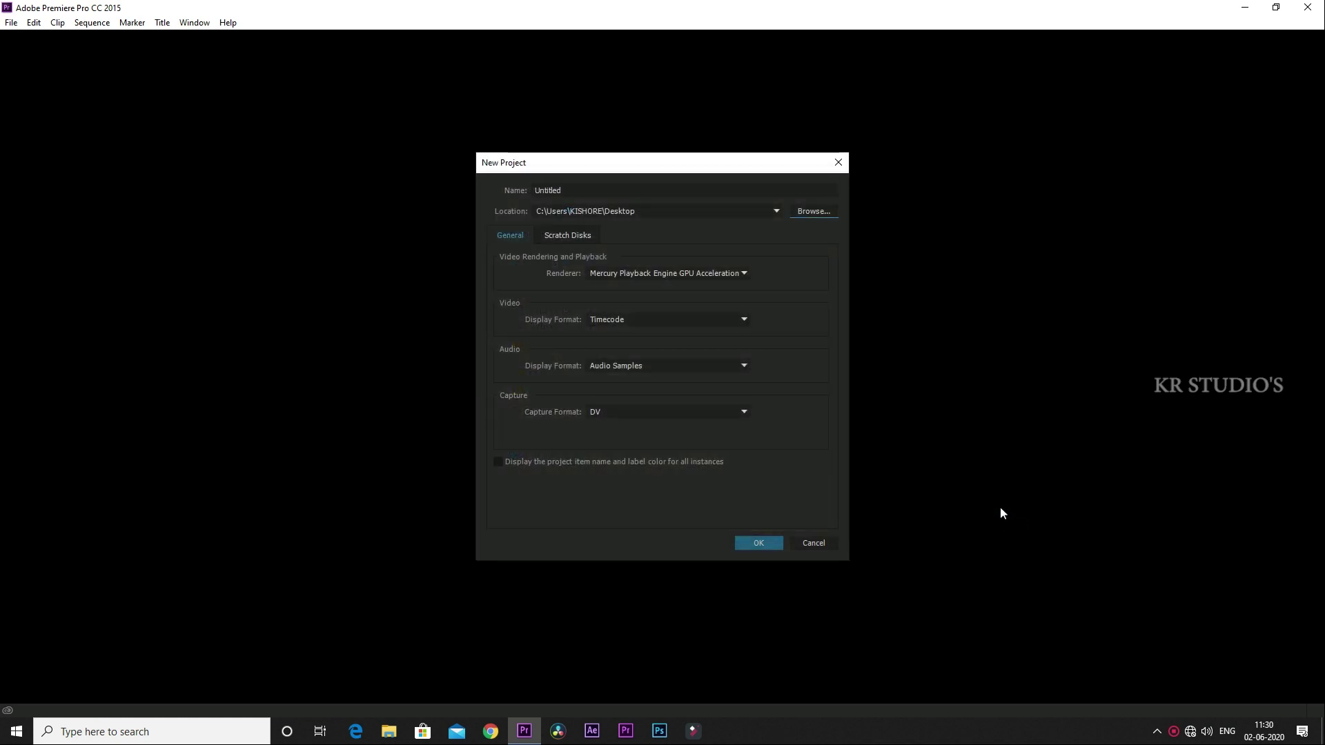
left_click(759, 544)
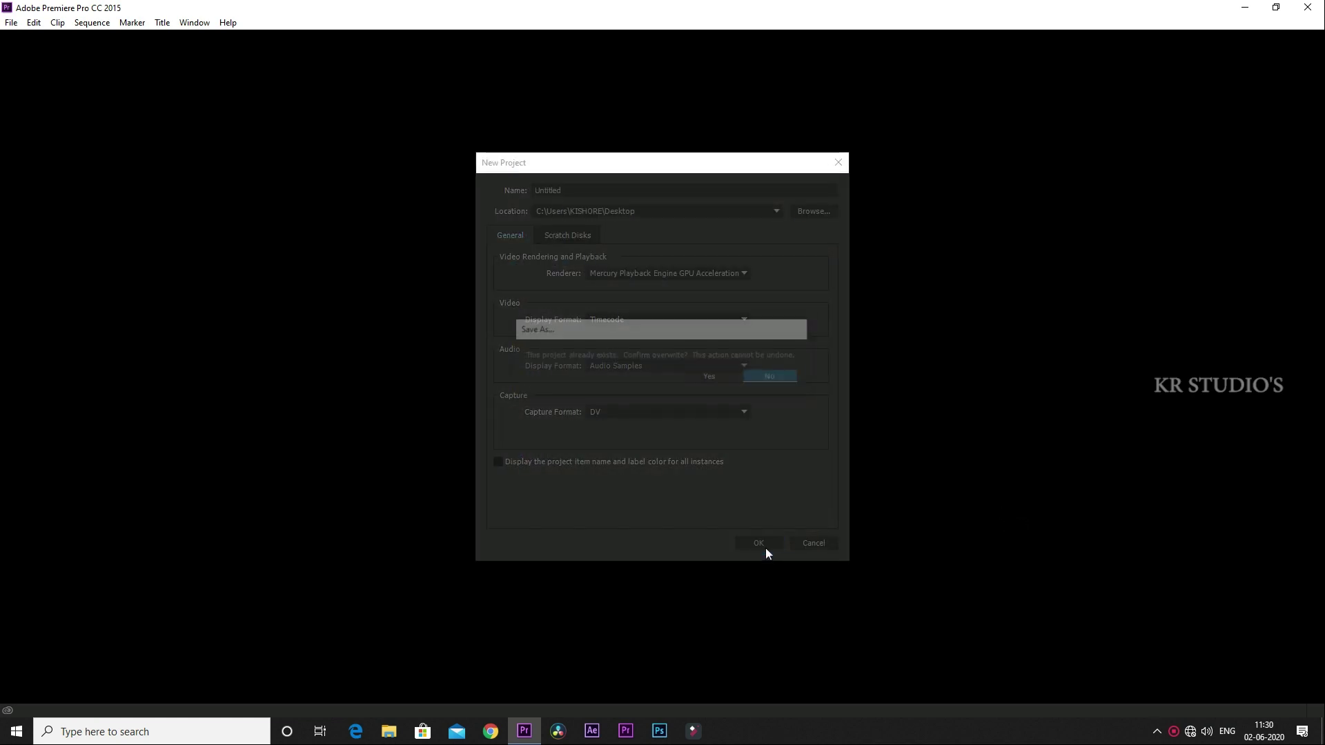
left_click(722, 379)
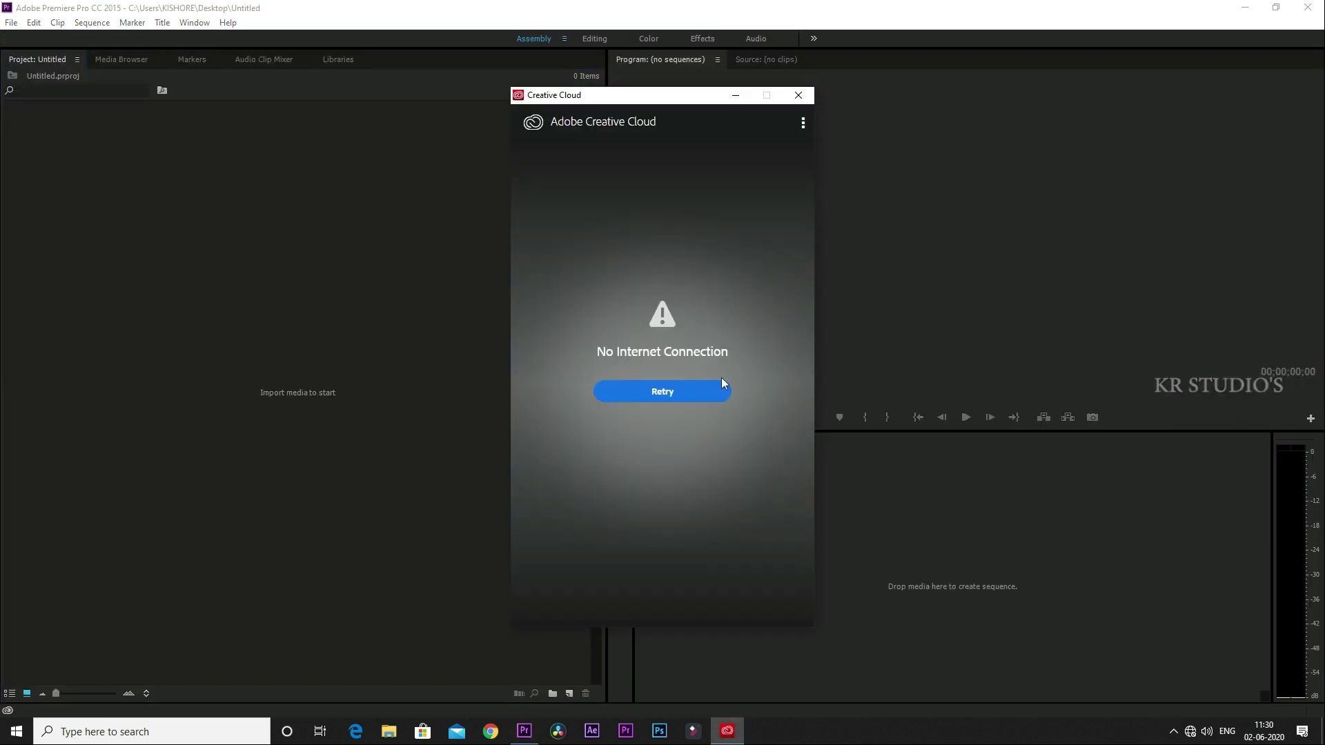
Step: Dismiss the Creative Cloud notice and import the DSC_0007 clip with Ctrl+I
left_click(800, 98)
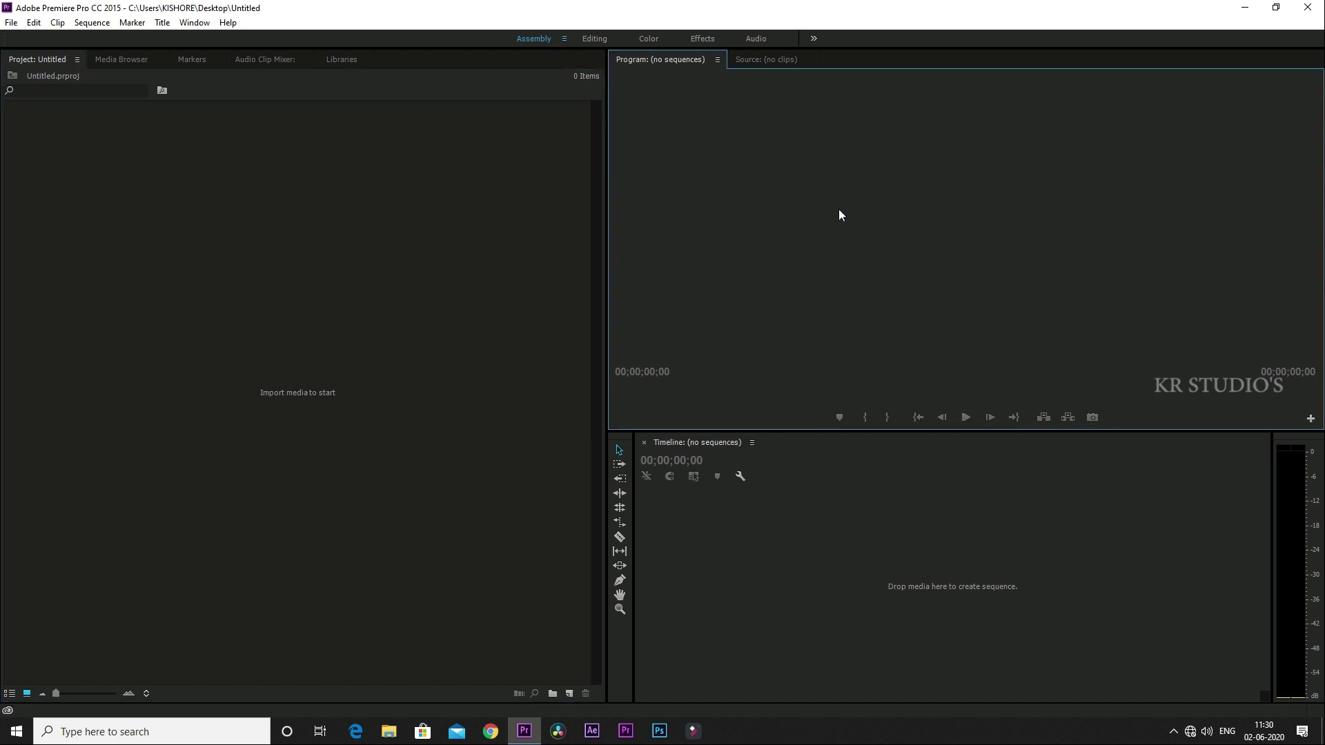
left_click(801, 536)
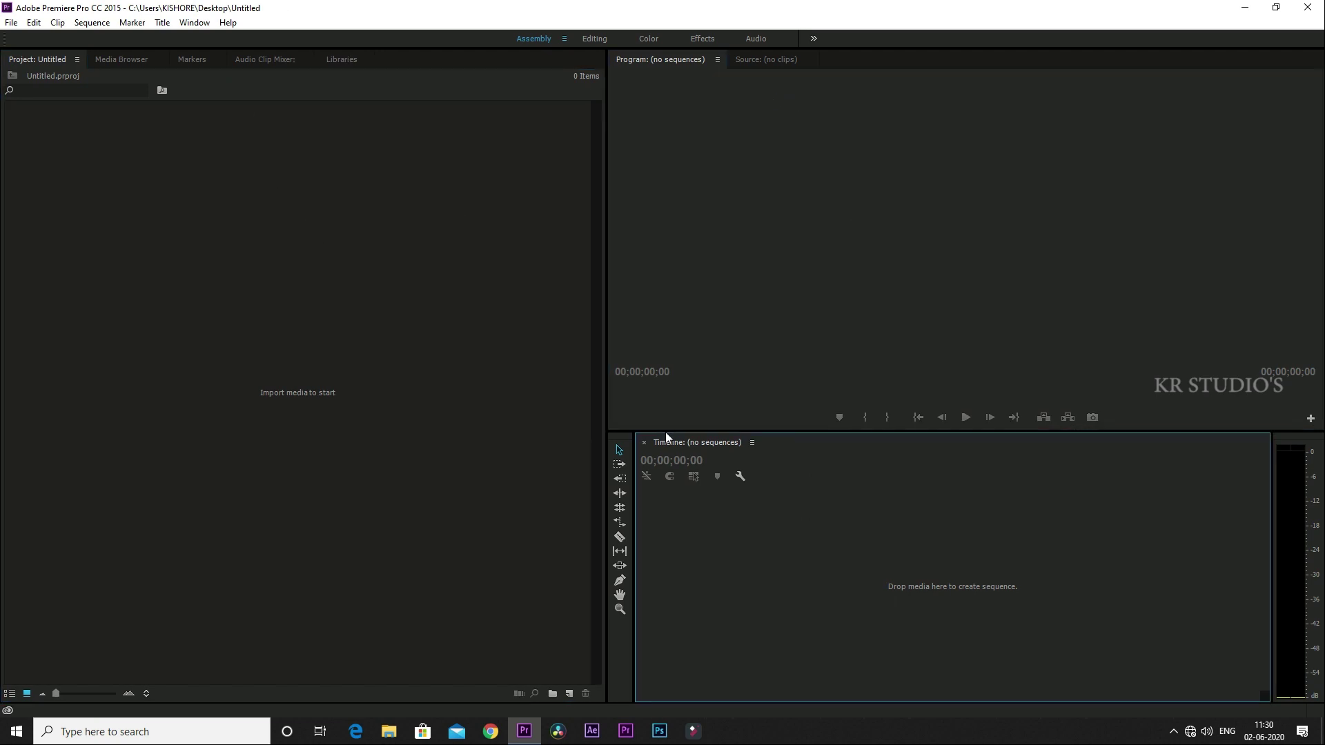
left_click(335, 359)
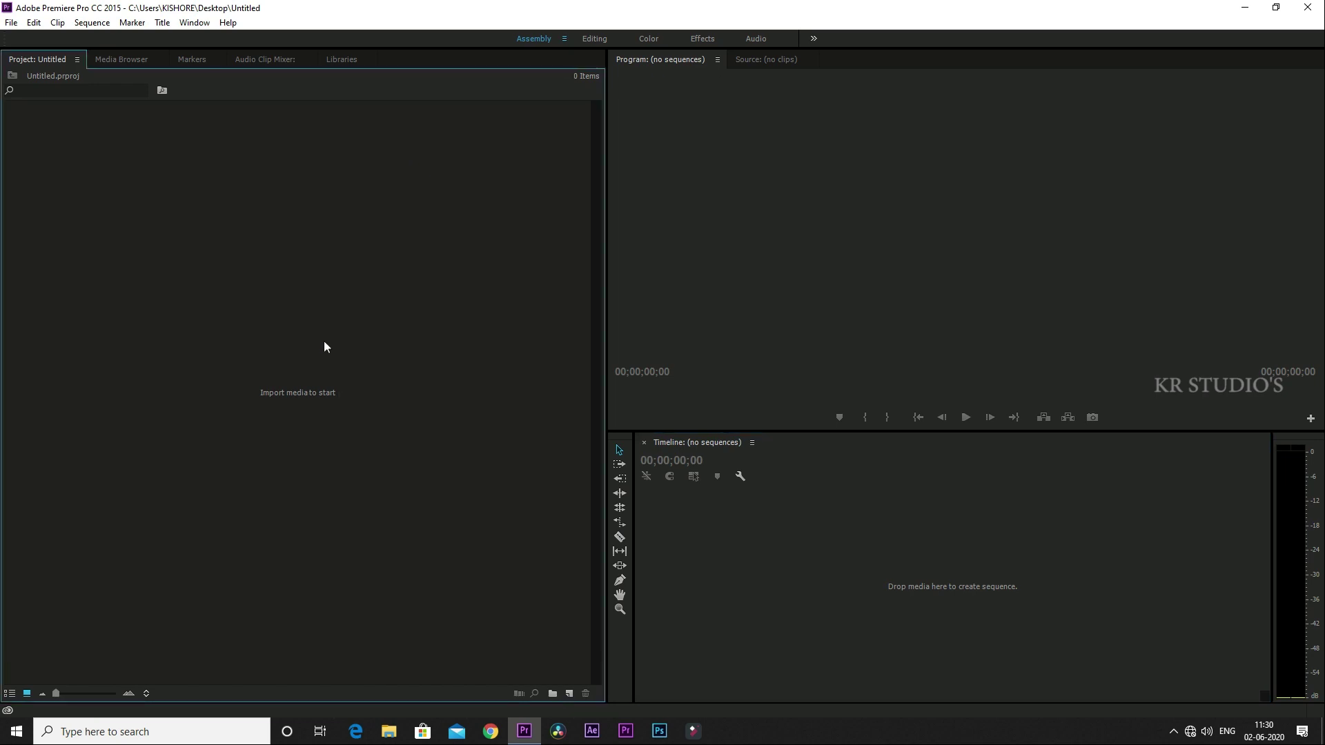
left_click(11, 22)
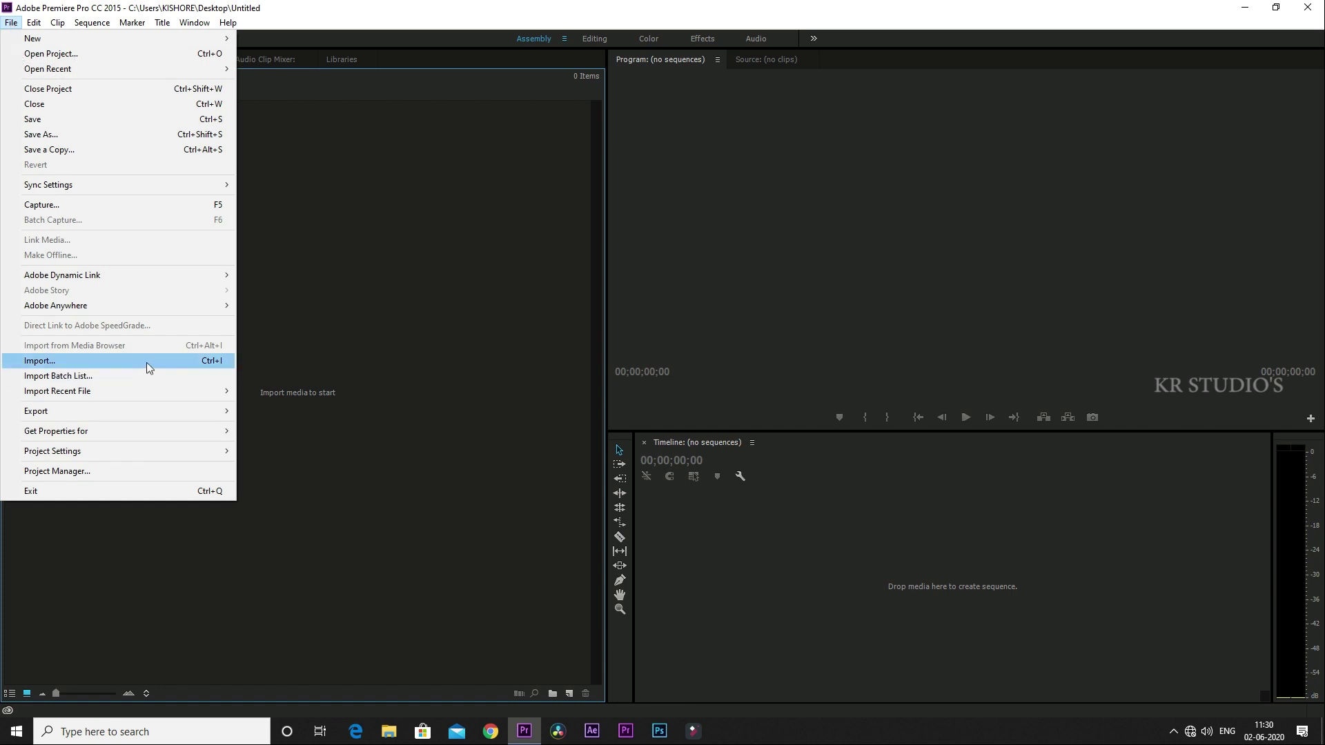
left_click(412, 353)
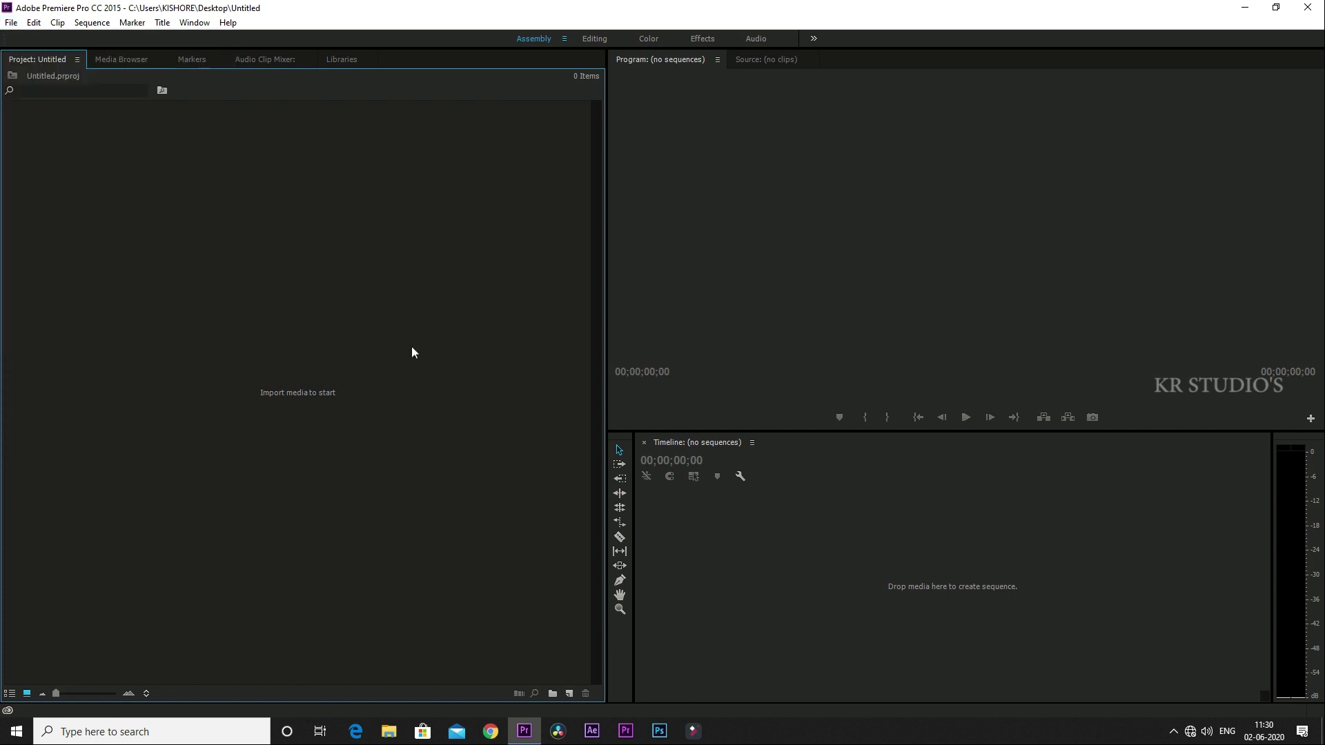
key("ctrl+i")
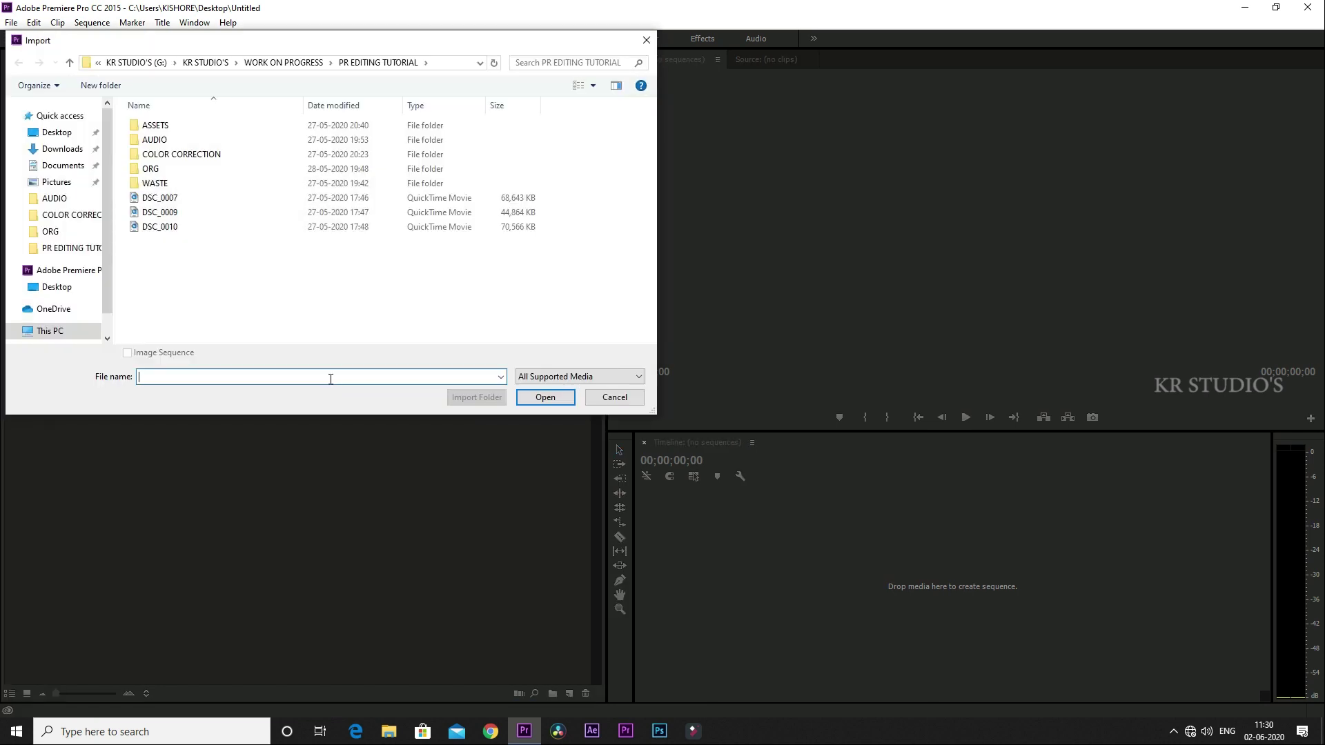
double_click(160, 201)
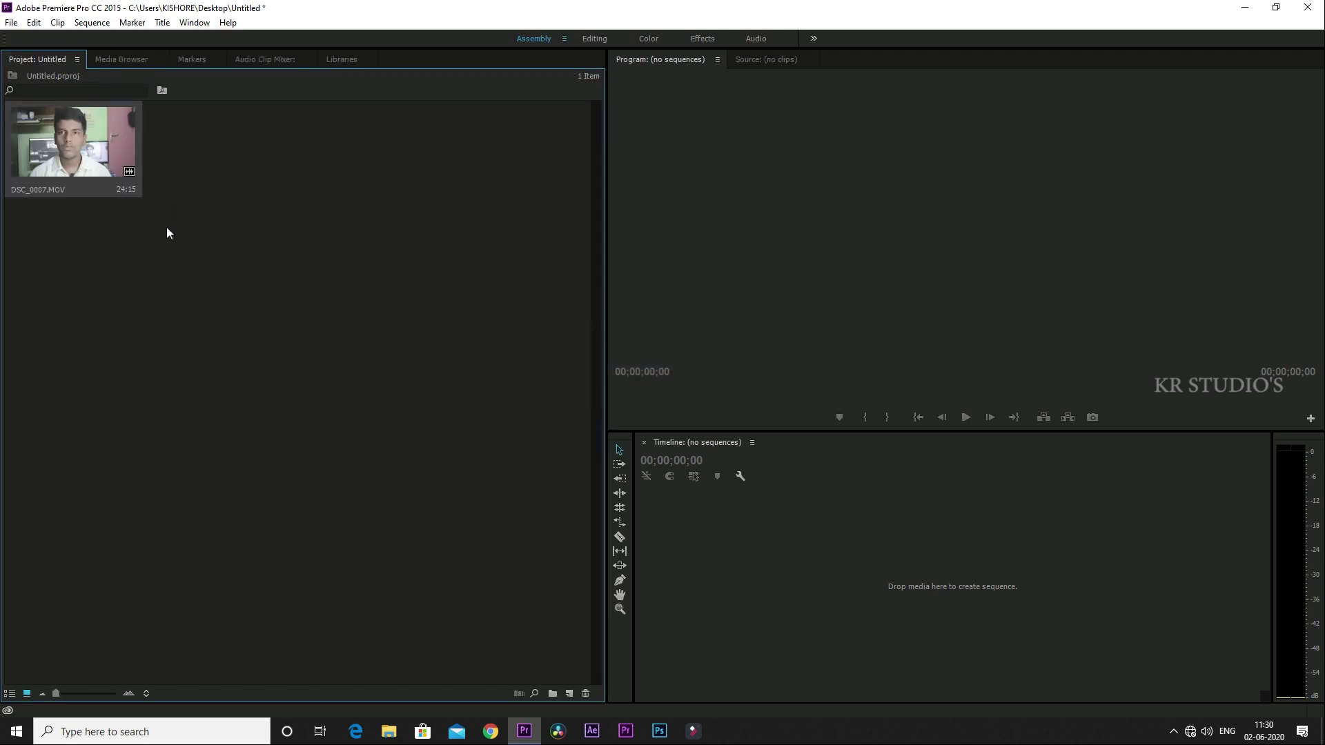
Step: Import DSC_0009 and DSC_0010 together in a second import
key("ctrl+i")
left_click_drag(192, 252, 181, 212)
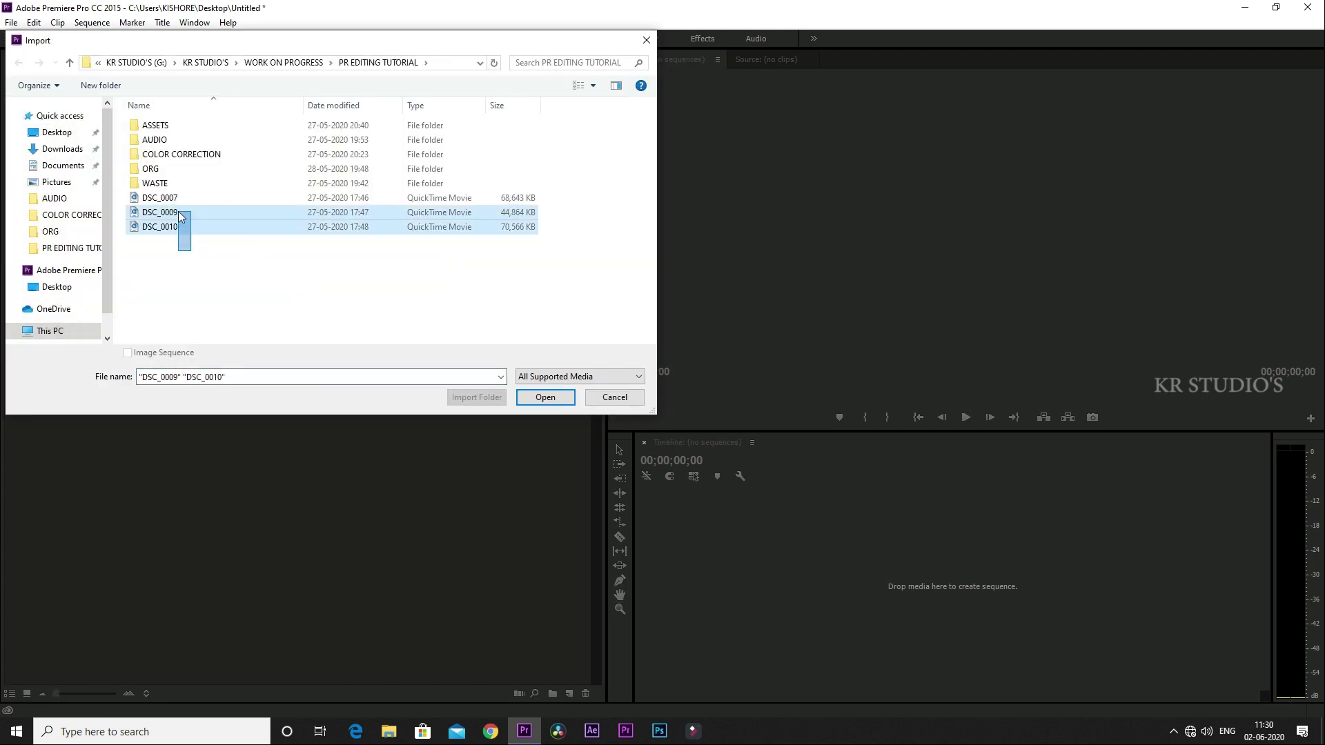
left_click(546, 393)
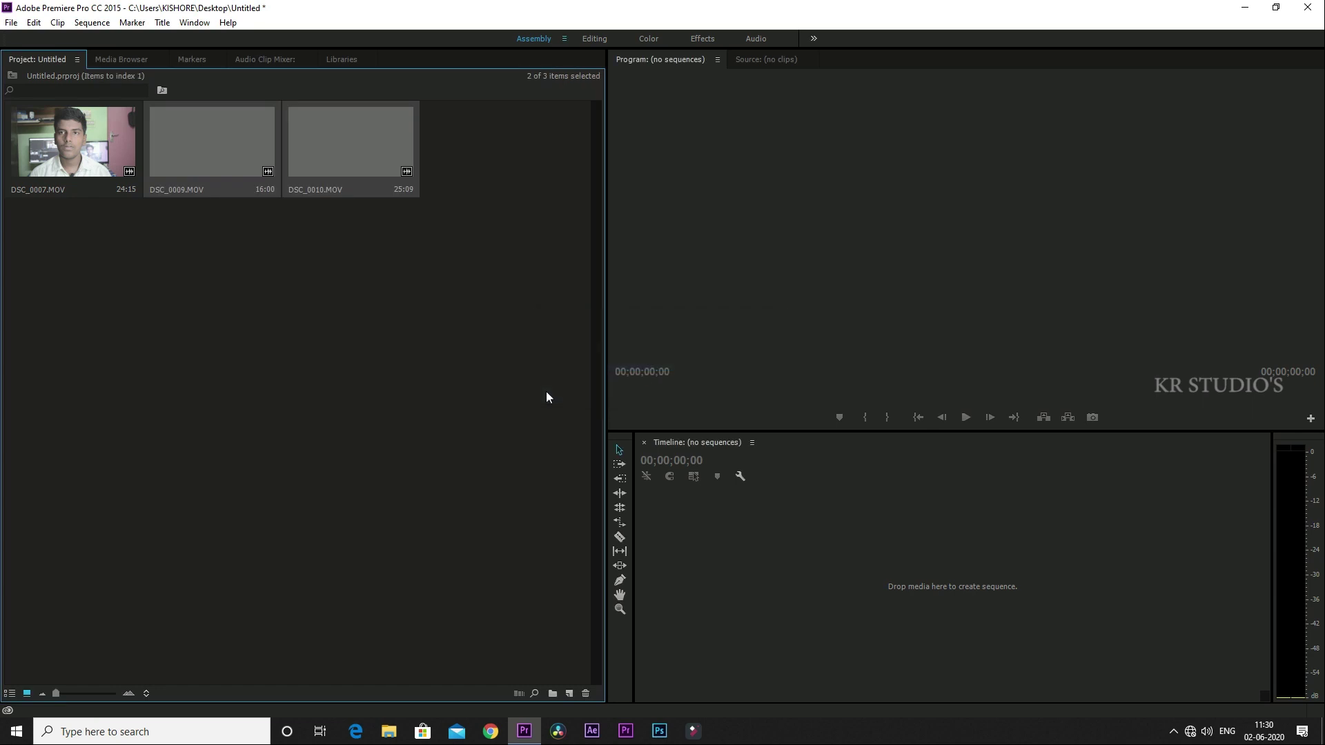
left_click(364, 331)
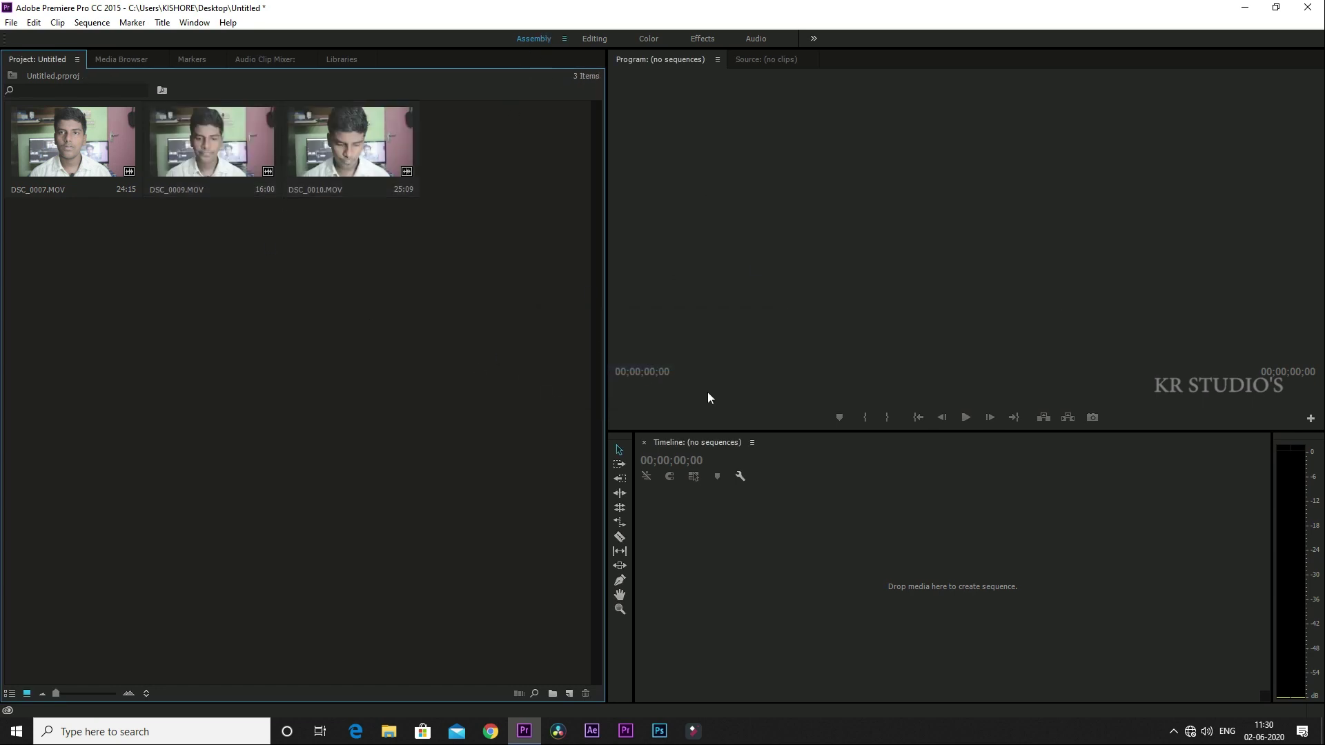
Step: Switch to the Editing workspace and load DSC_0007.MOV into the Source monitor
left_click(595, 39)
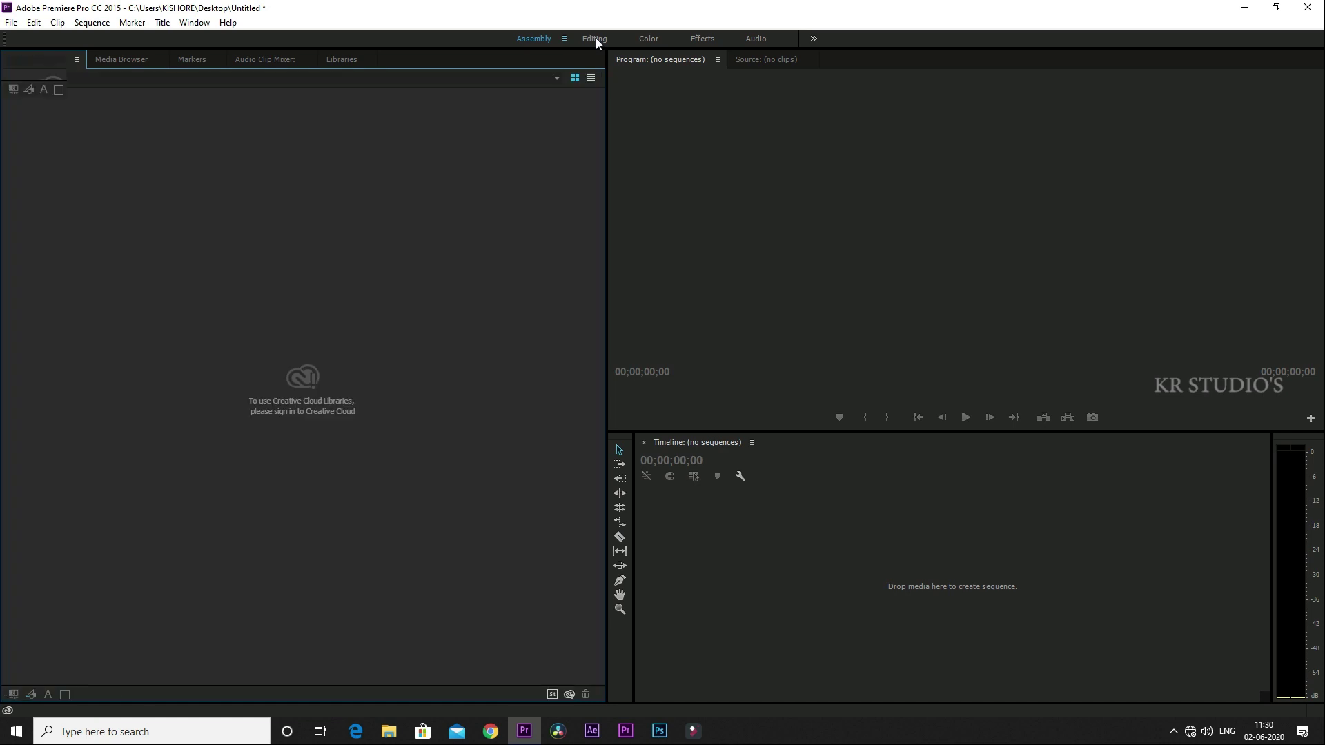
left_click(144, 588)
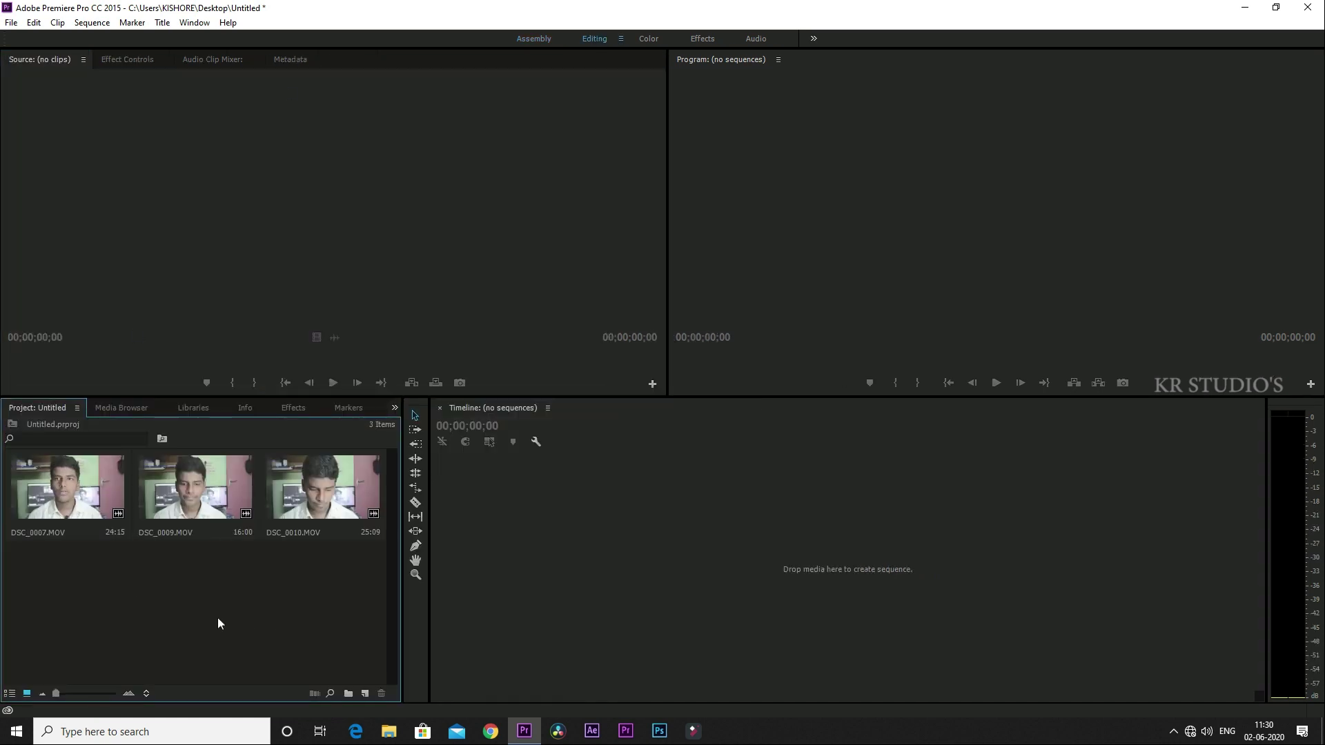
left_click(317, 200)
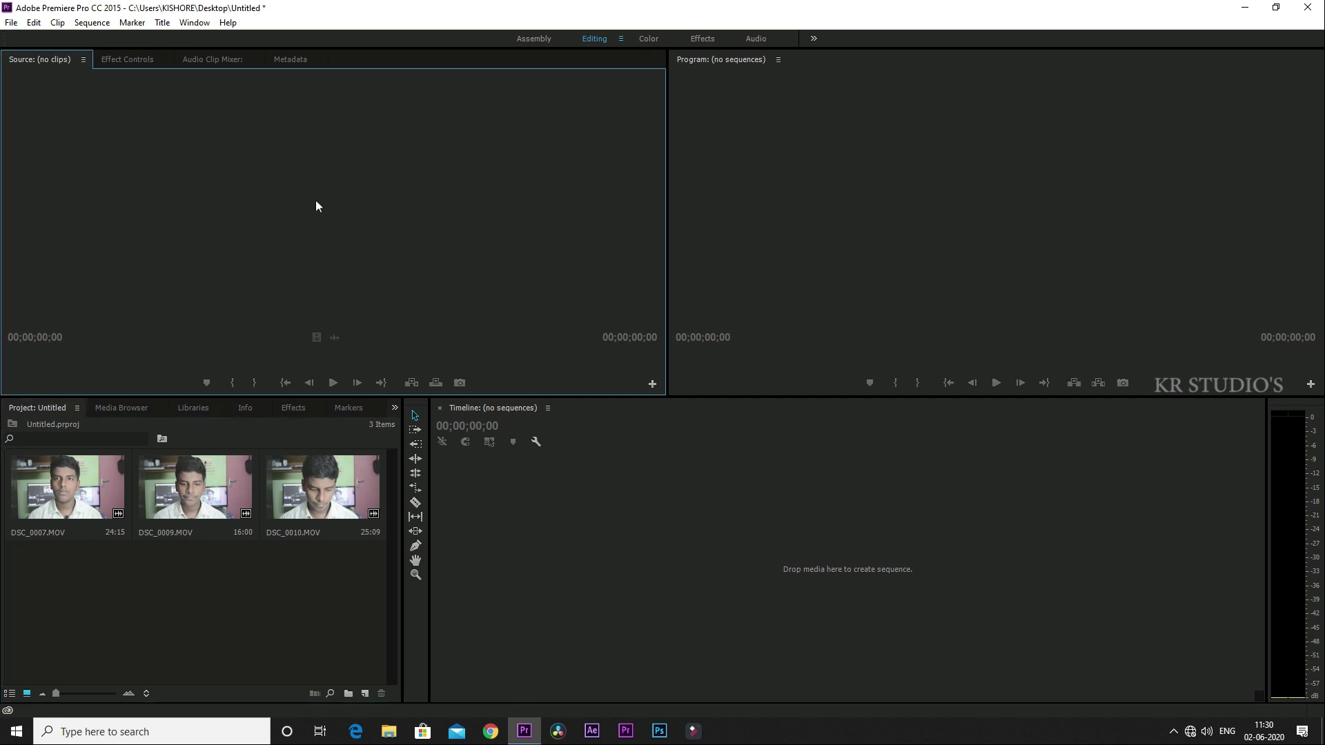
left_click(885, 134)
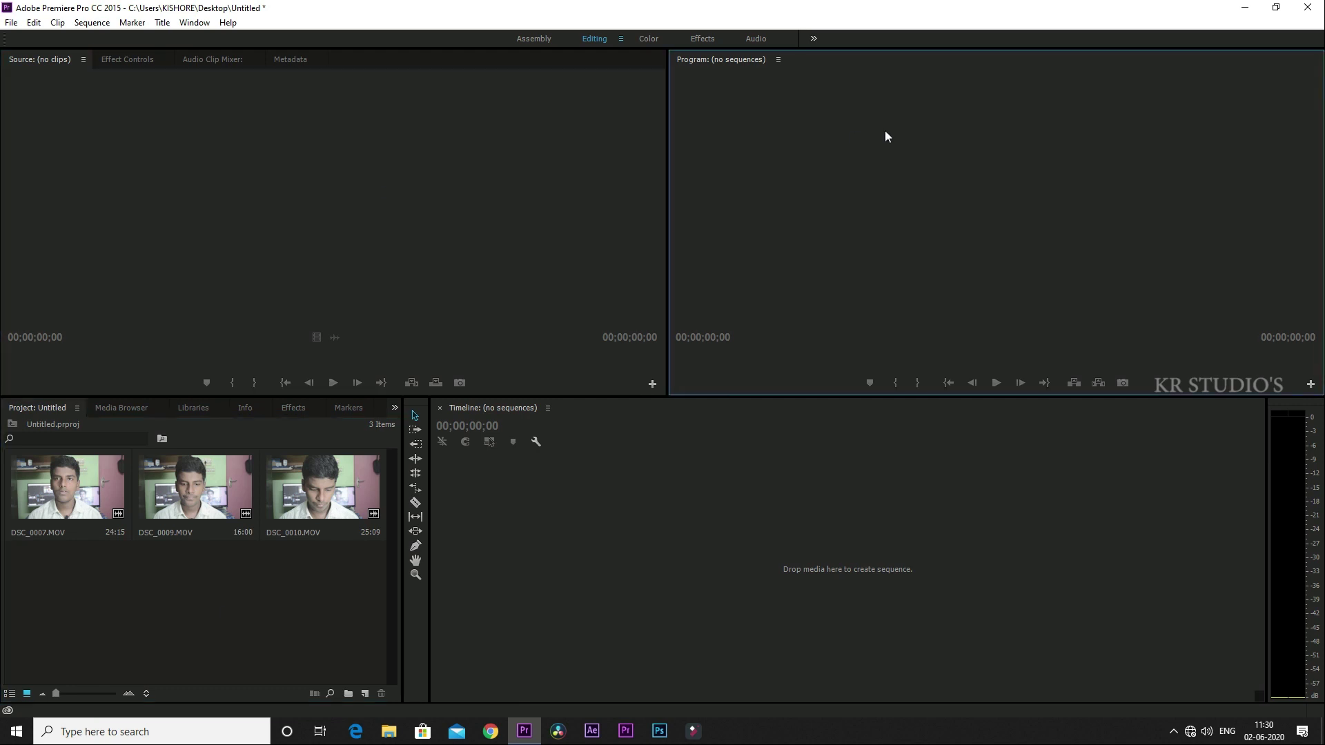
left_click(758, 481)
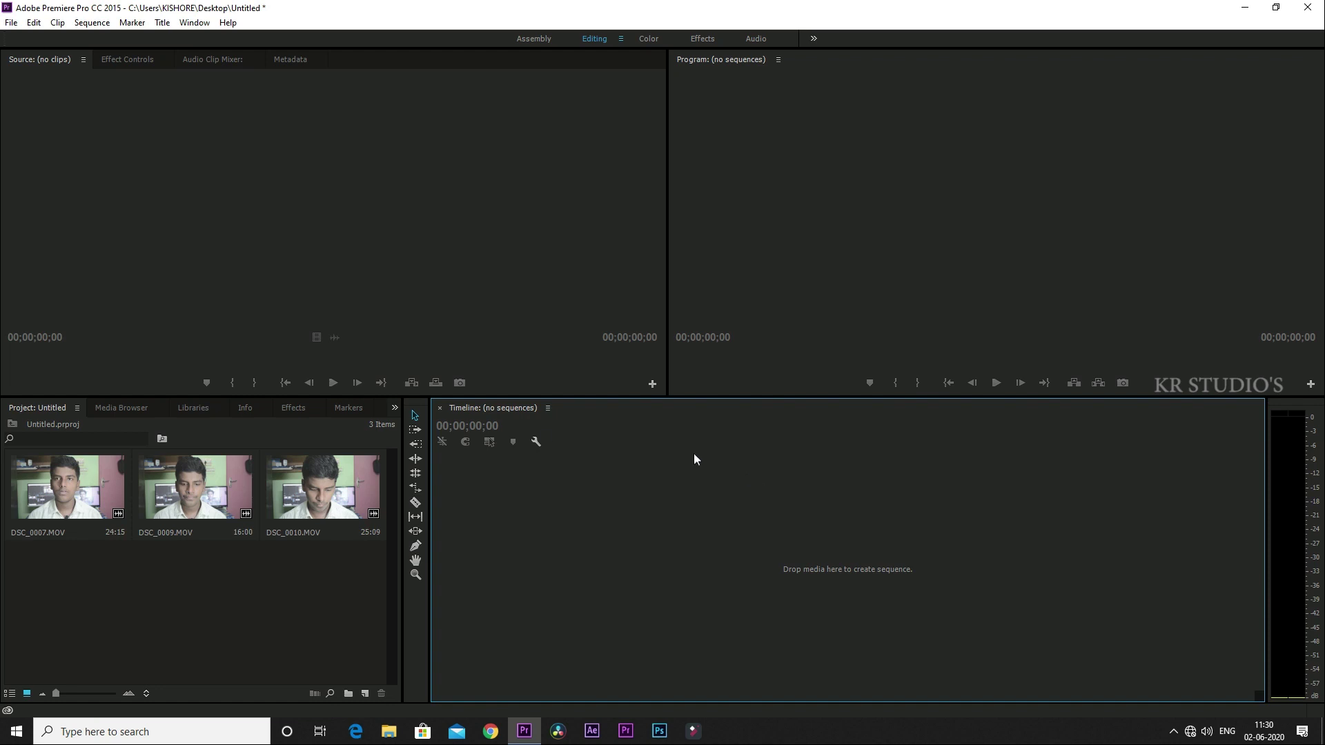
left_click(97, 624)
left_click(61, 502)
left_click_drag(62, 501, 233, 253)
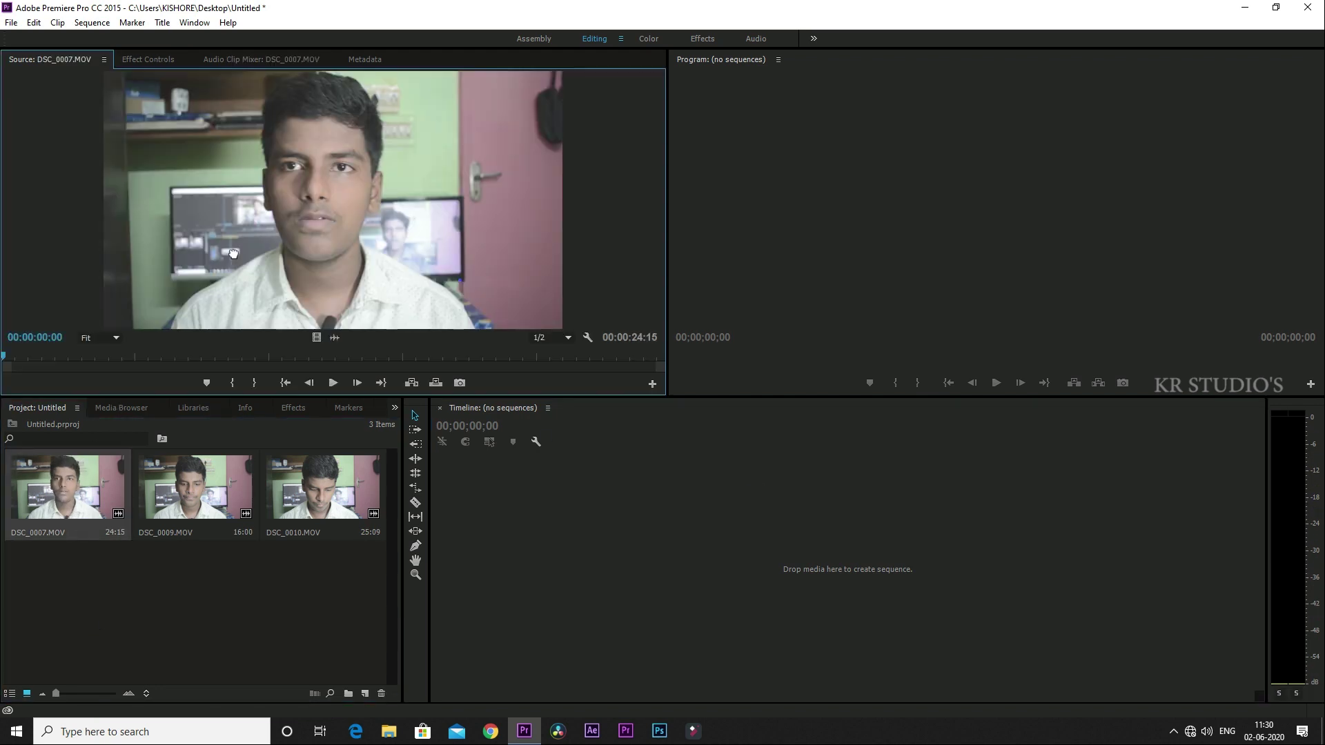
Step: Play DSC_0007.MOV, then scrub back to about 00:00:05:07
key("space")
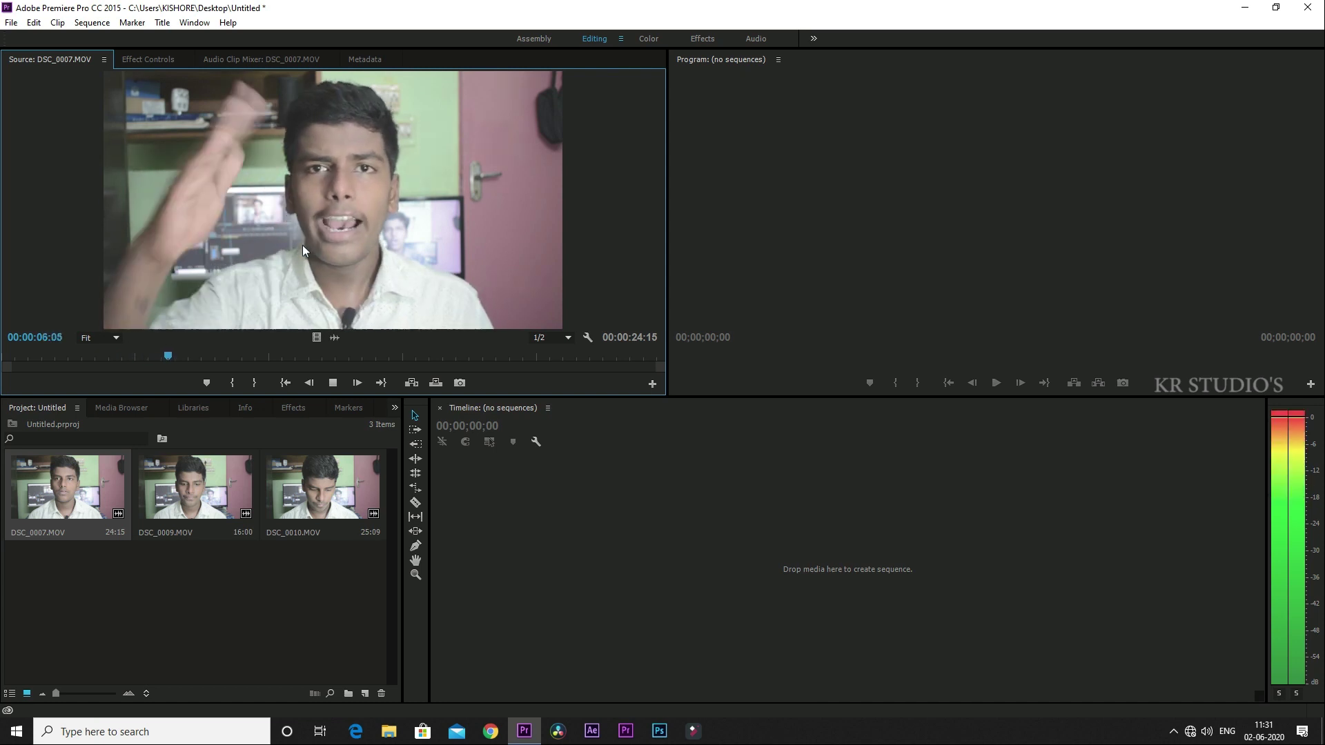
key("space")
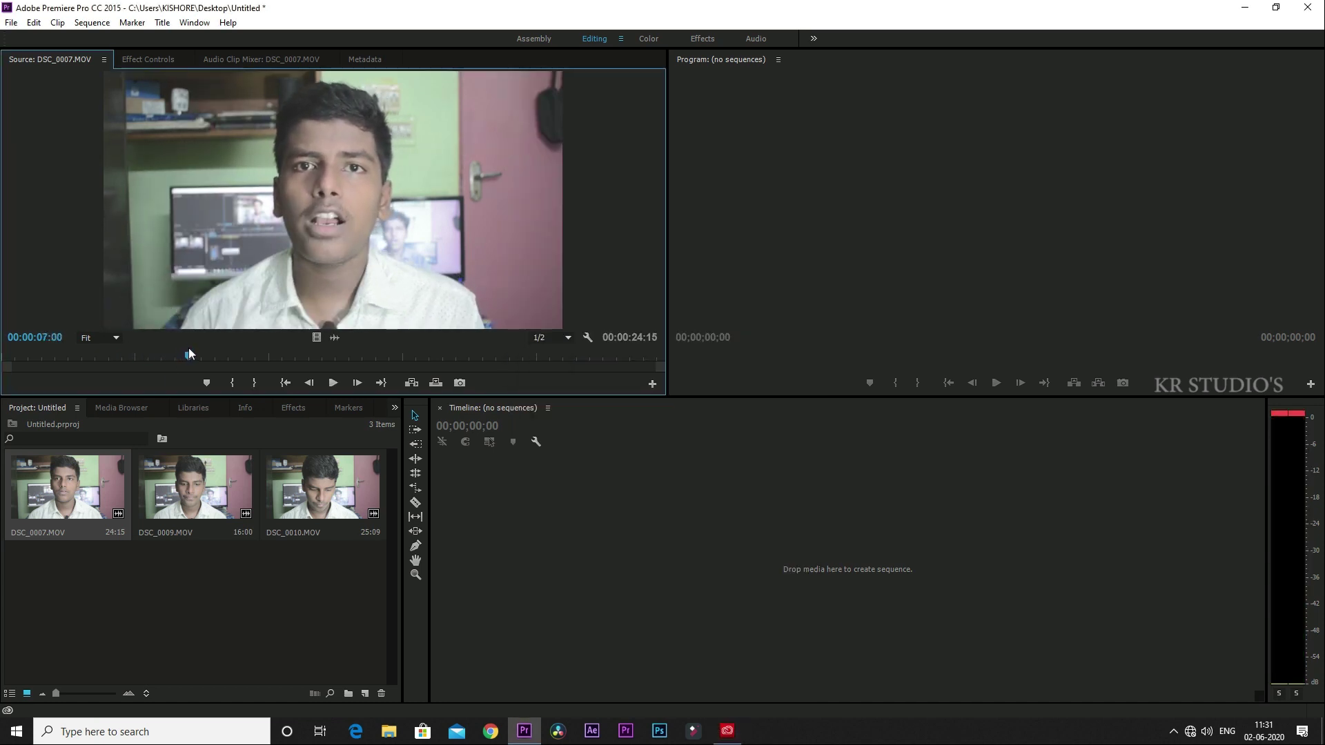
left_click_drag(192, 358, 142, 354)
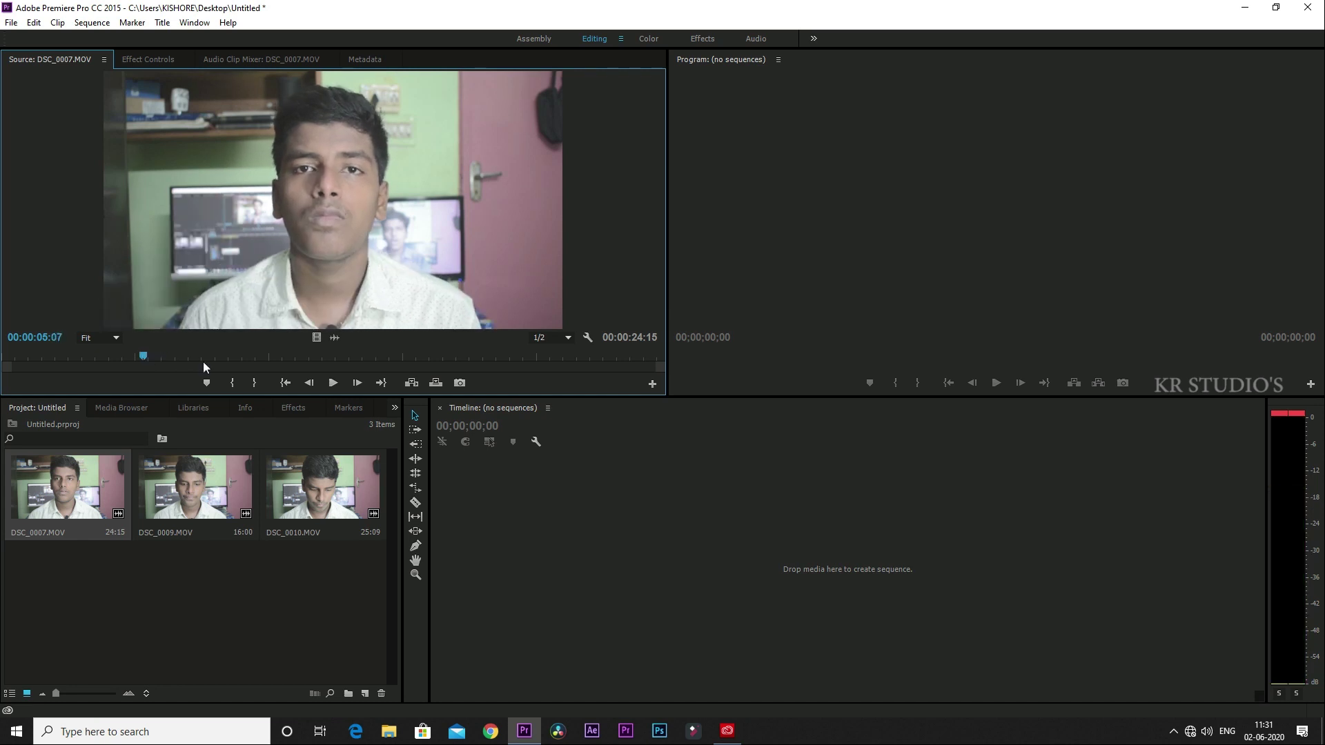
Step: Mark DSC_0007.MOV In at 00:00:05:07 and Out at 00:00:17:04
left_click(232, 385)
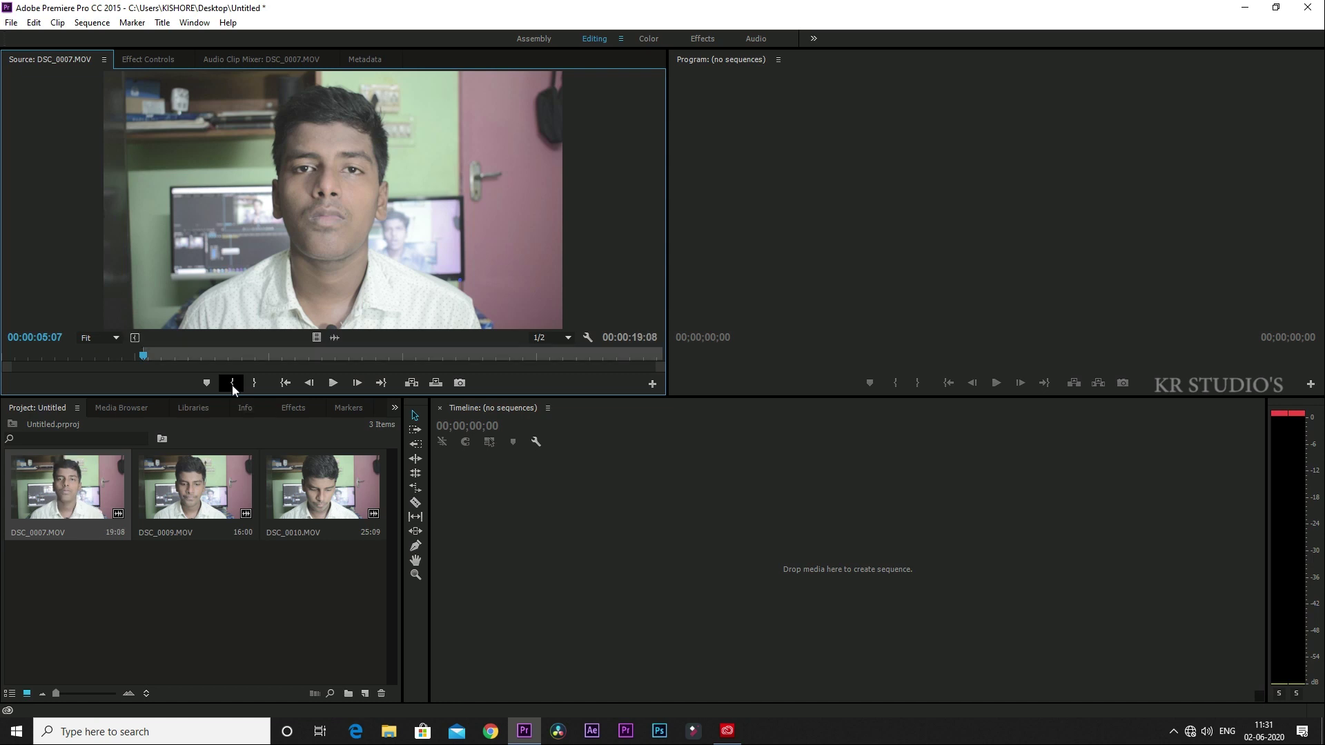
key("space")
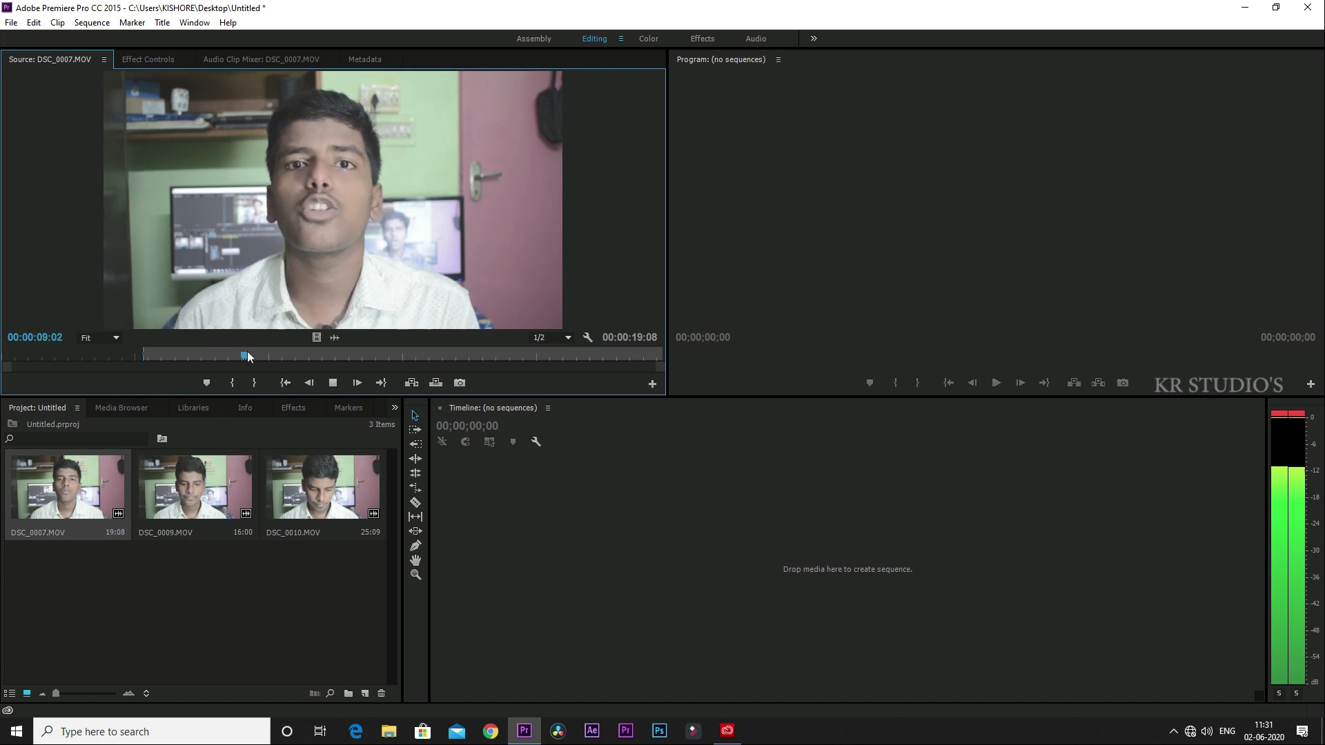
left_click_drag(247, 351, 461, 356)
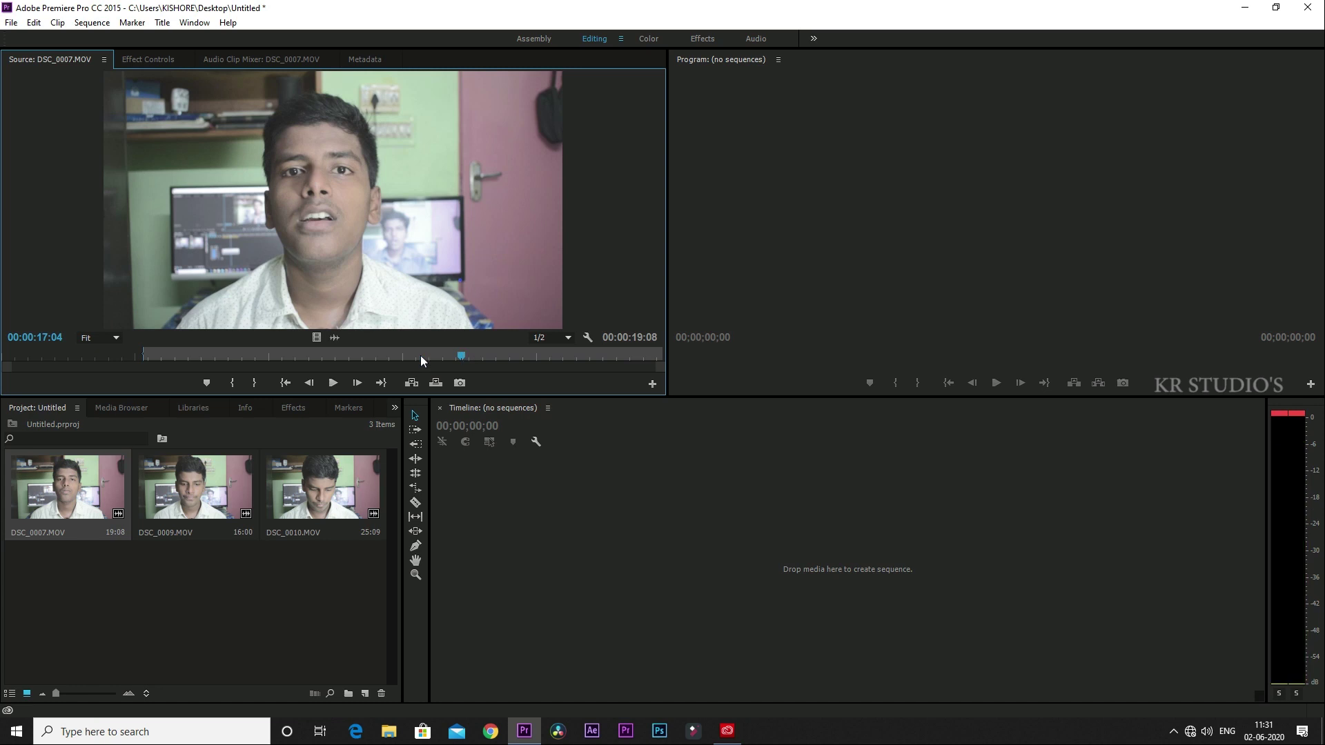
left_click(253, 383)
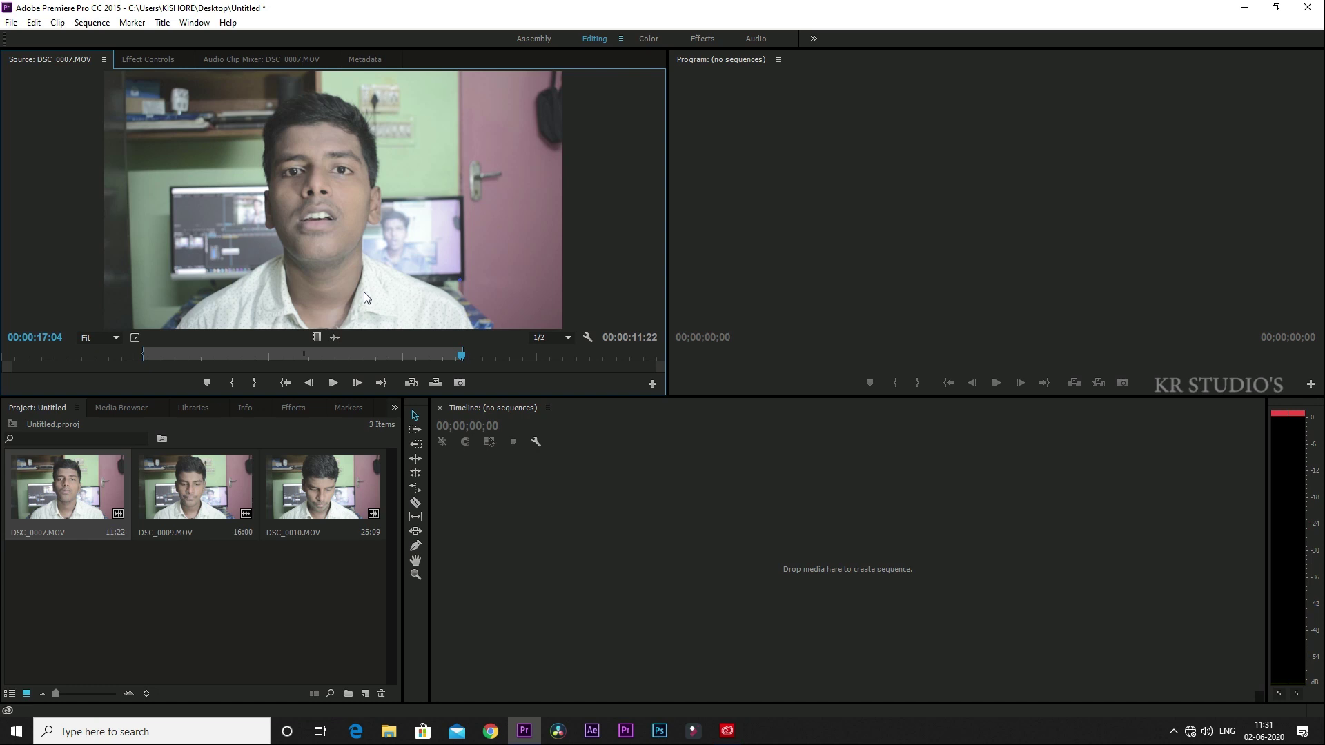
Step: Check DSC_0007.MOV's audio waveform, listening from 00:00:13:12
left_click_drag(317, 337, 349, 338)
left_click(335, 338)
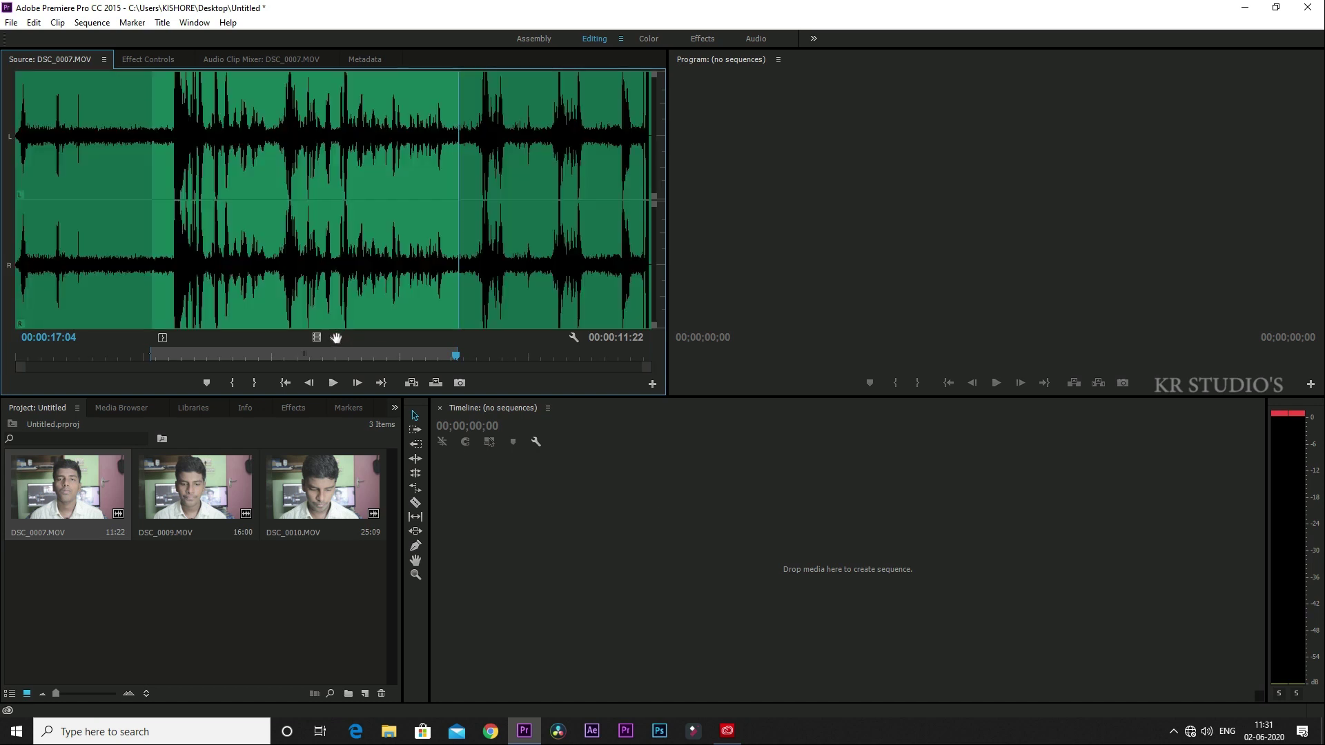
left_click(363, 257)
key("space")
left_click(316, 337)
Step: Drop the trimmed clip onto the timeline to create sequence DSC_0007
left_click_drag(597, 539, 692, 602)
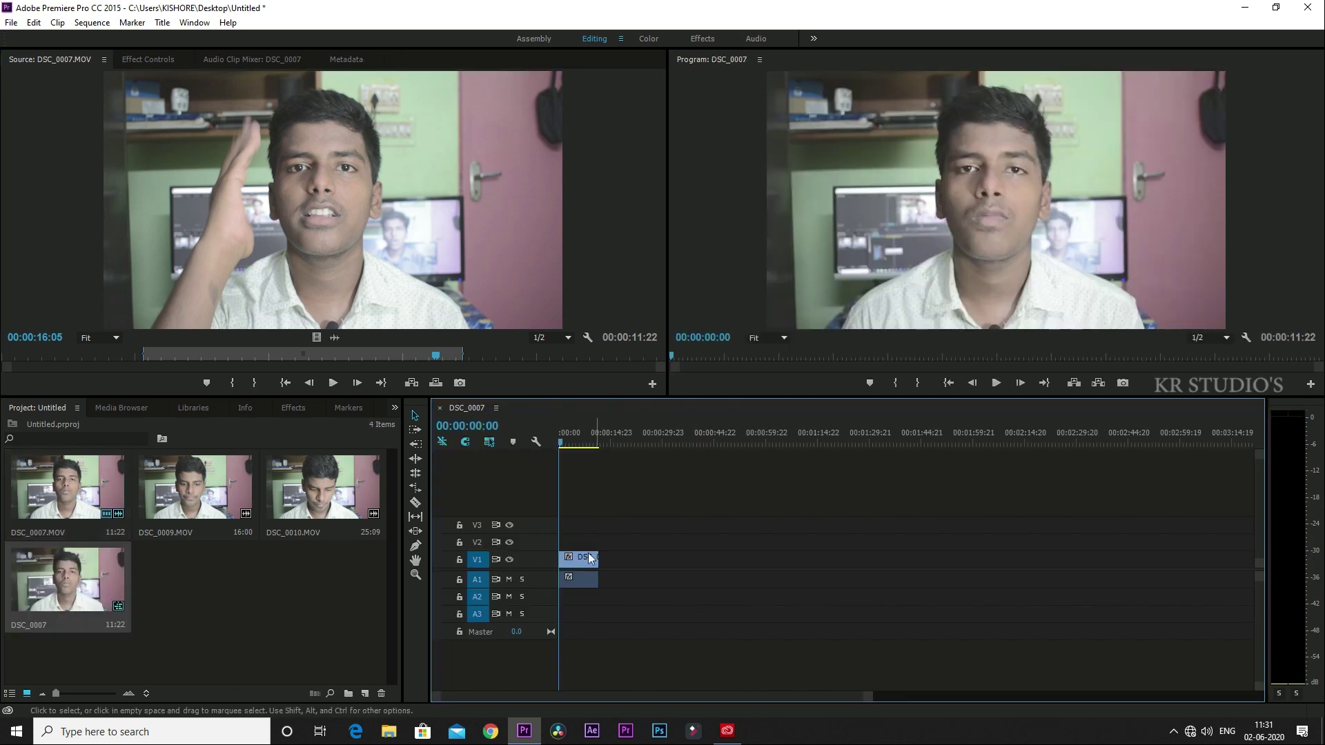
scroll(582, 569, "up", 4)
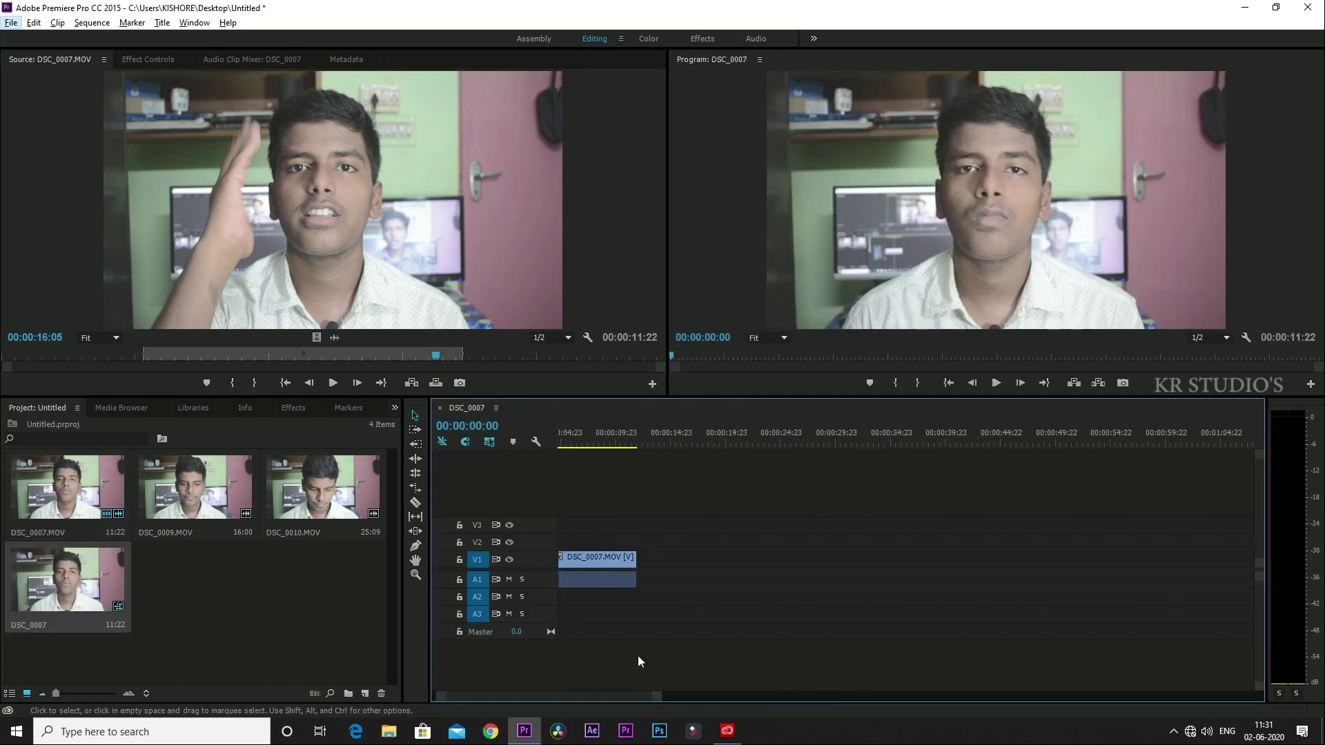
left_click_drag(622, 699, 599, 701)
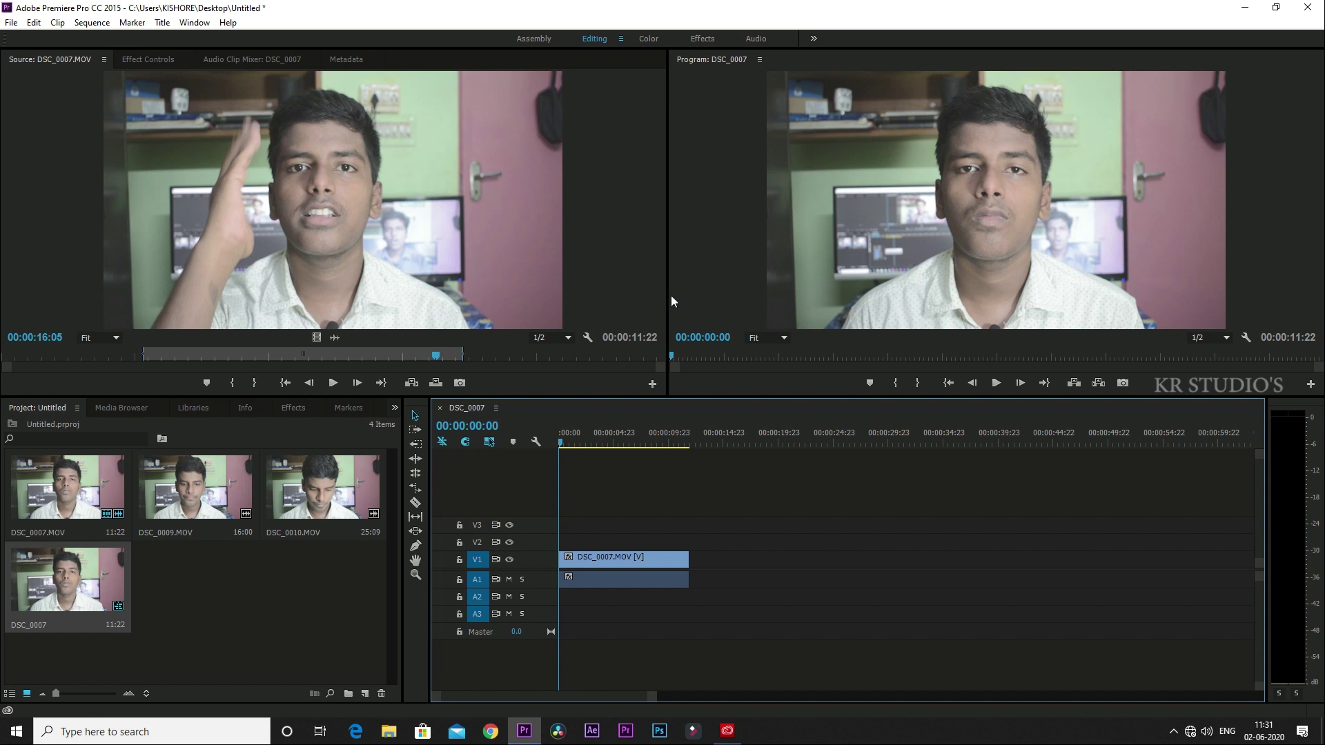
Step: Widen the Program monitor, play the DSC_0007 sequence through, and return to its start
left_click_drag(667, 298, 483, 299)
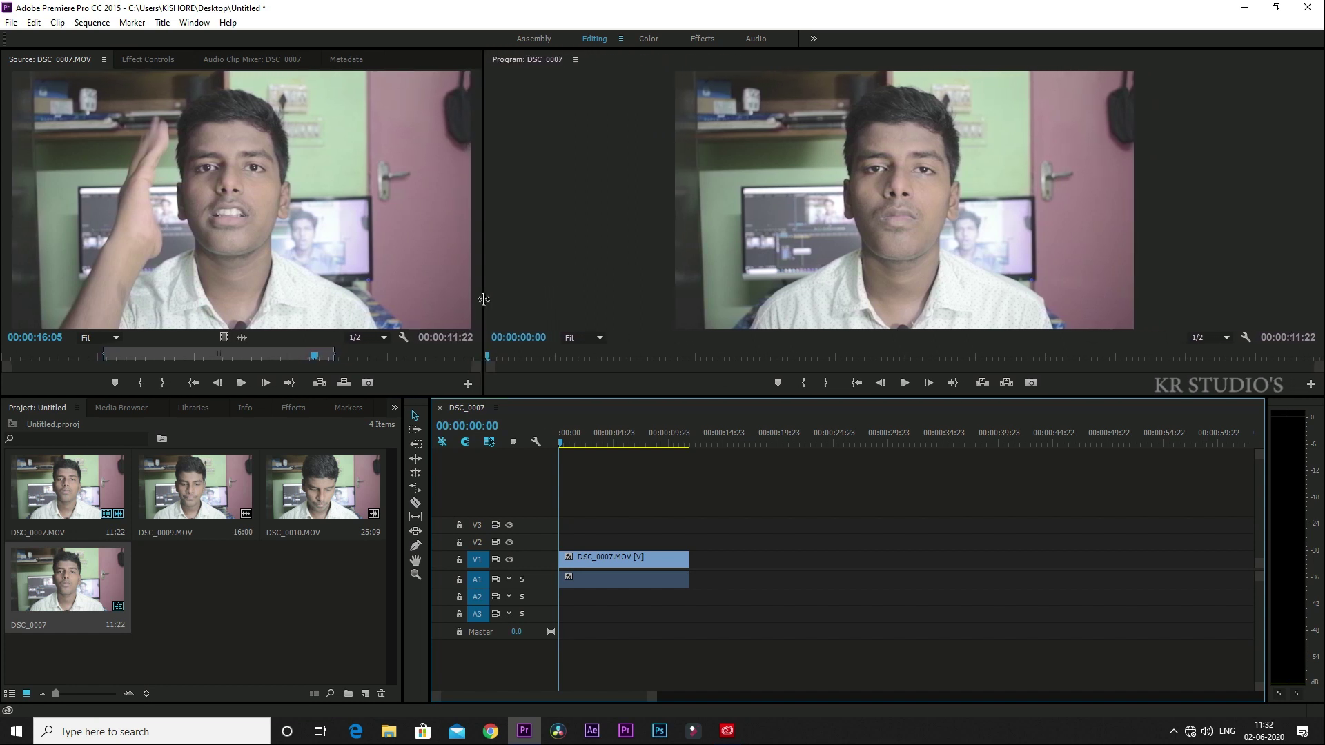
key("space")
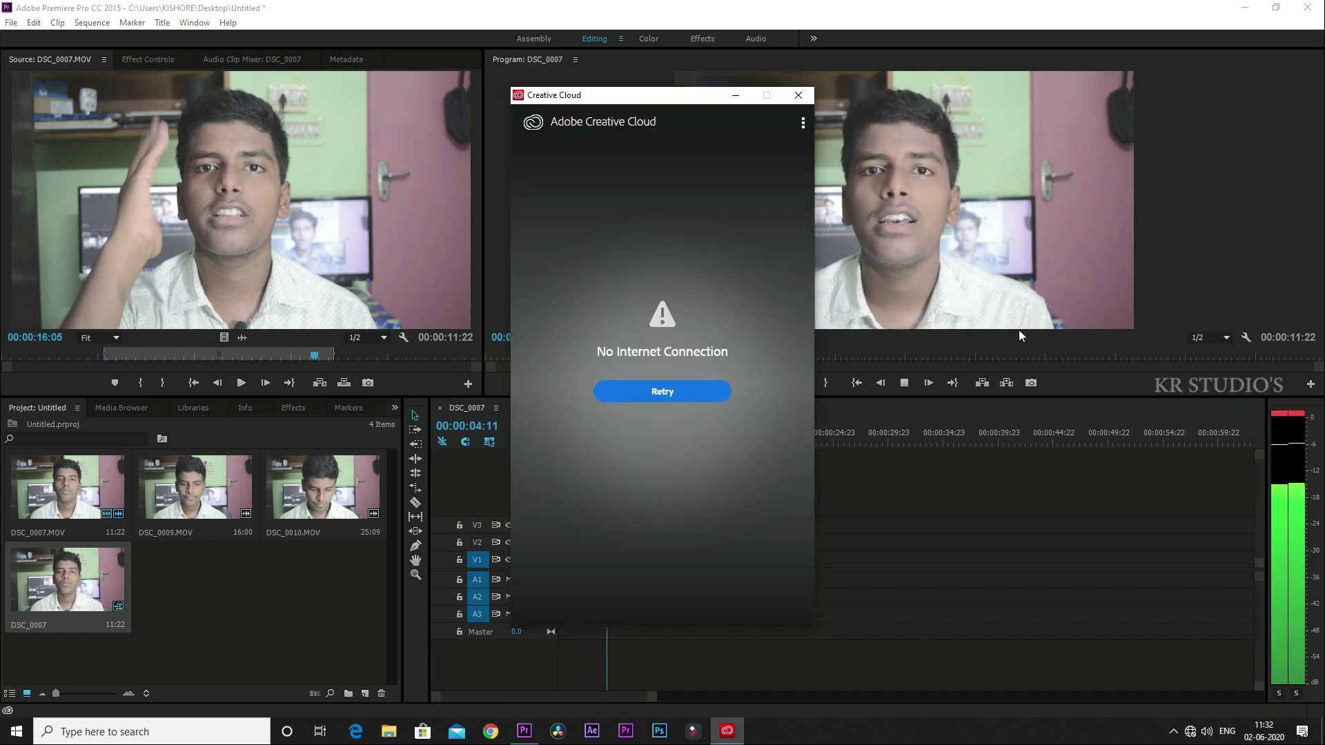
left_click(798, 96)
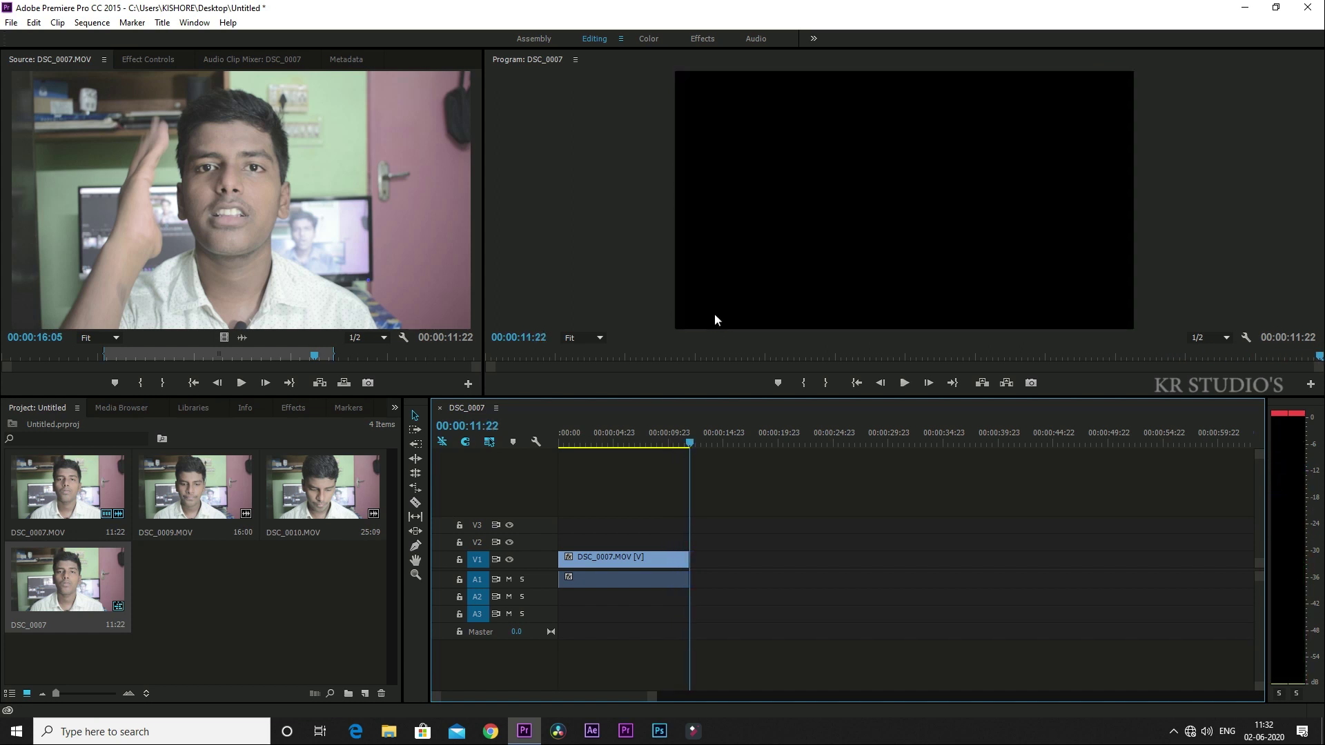
left_click(563, 435)
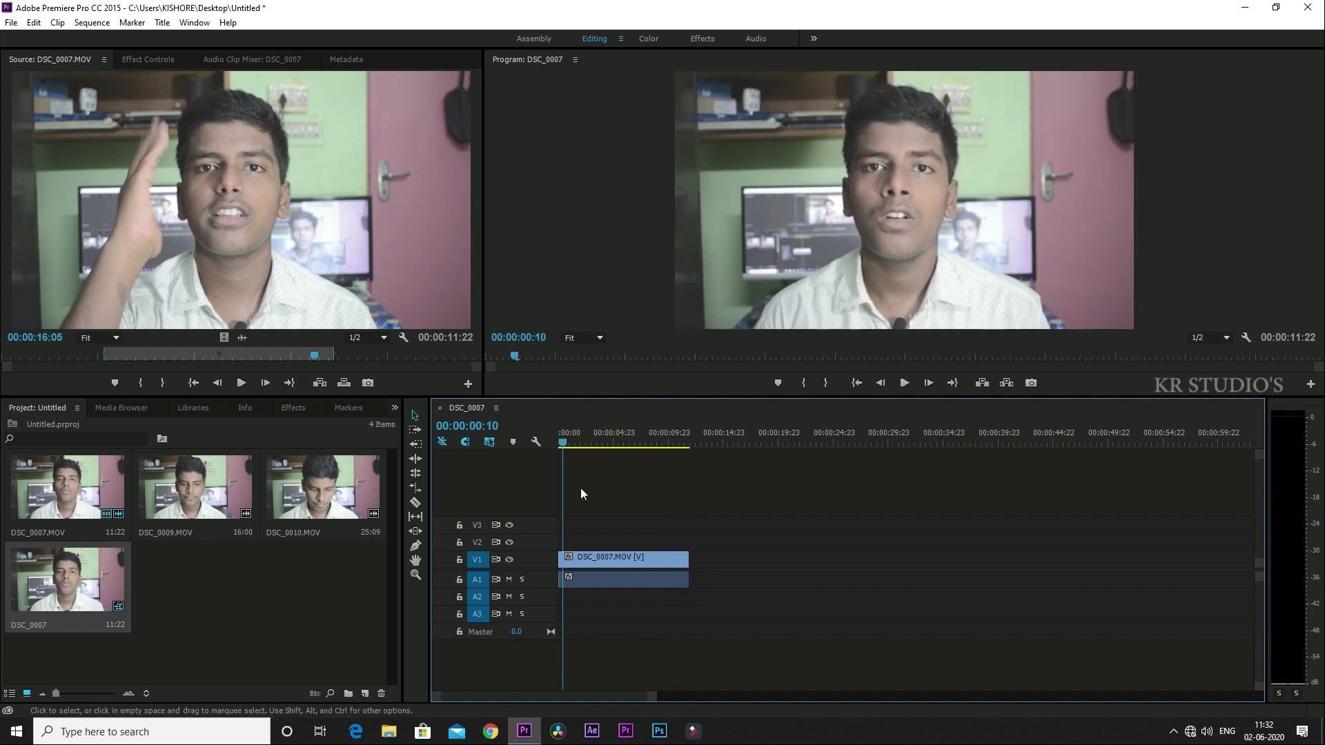
Step: Load DSC_0009.MOV in the Source monitor and play it to find 00:00:04:10
double_click(205, 493)
key("space")
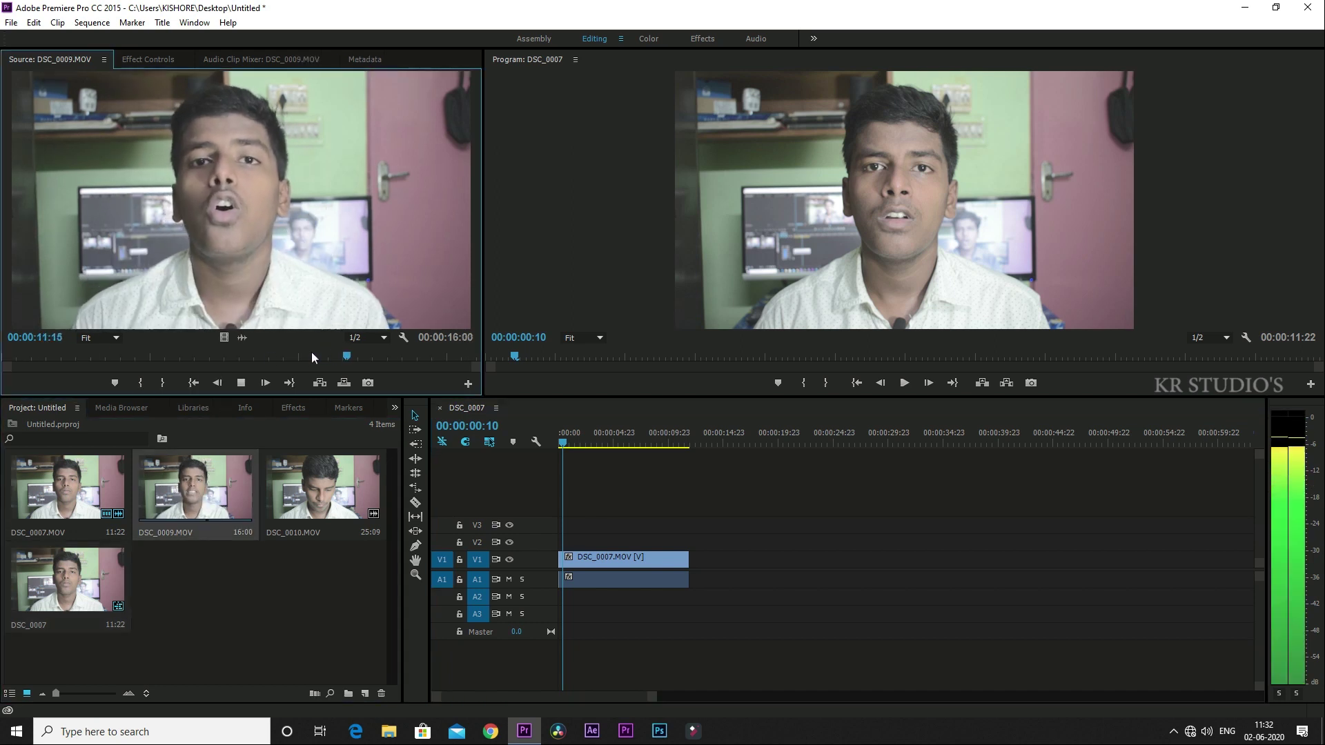
left_click(3, 365)
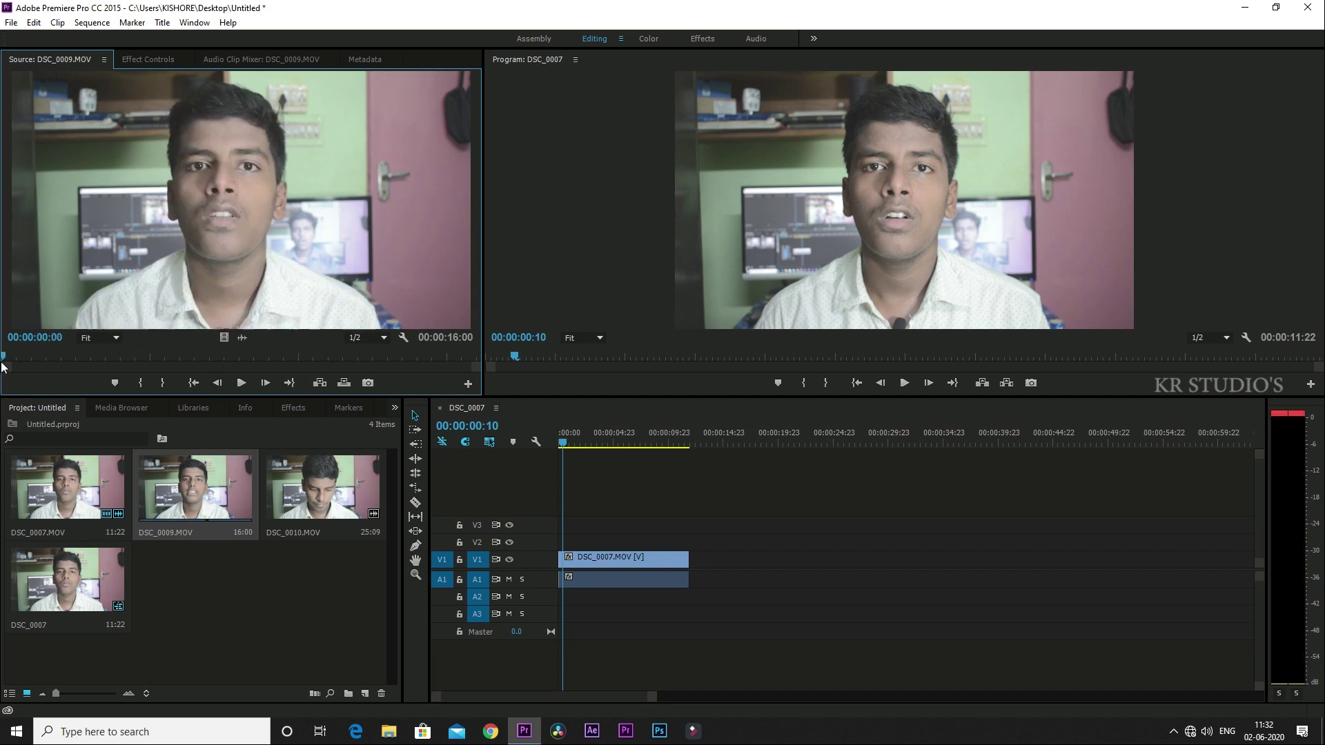
key("space")
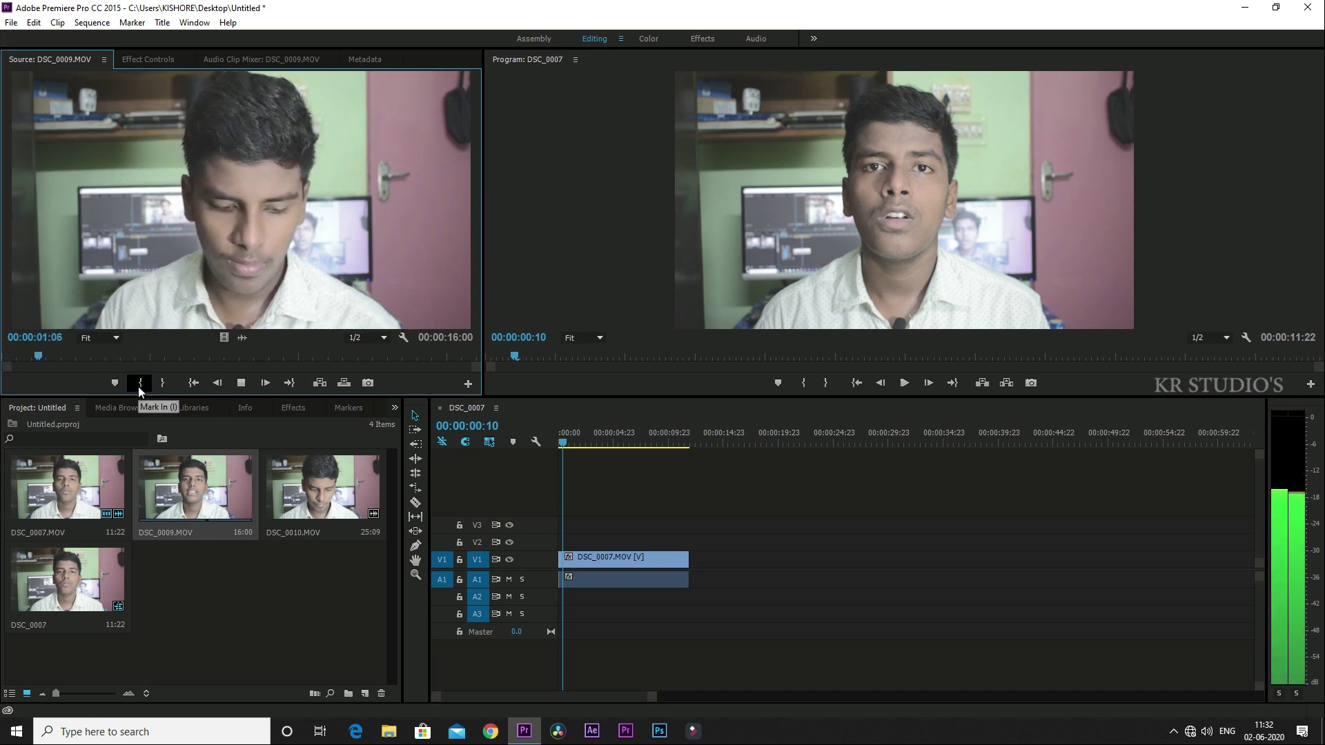
key("space")
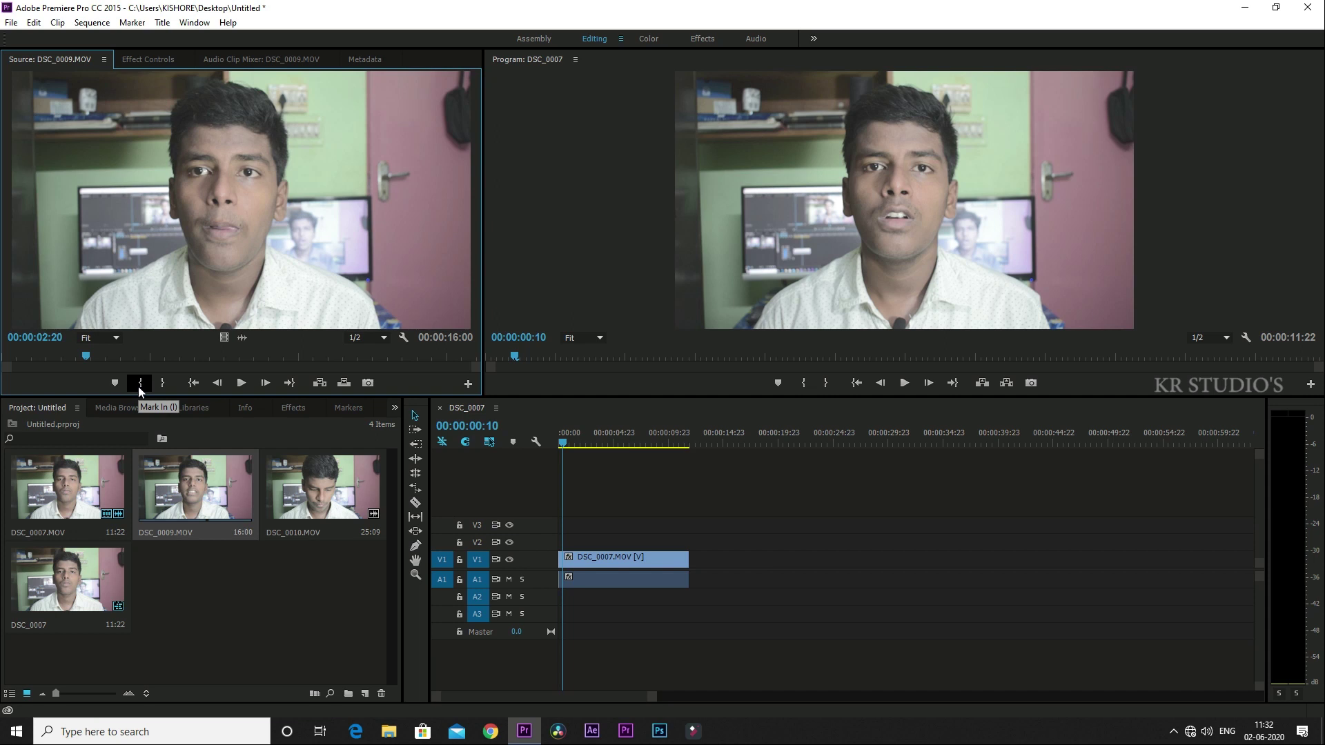
key("space")
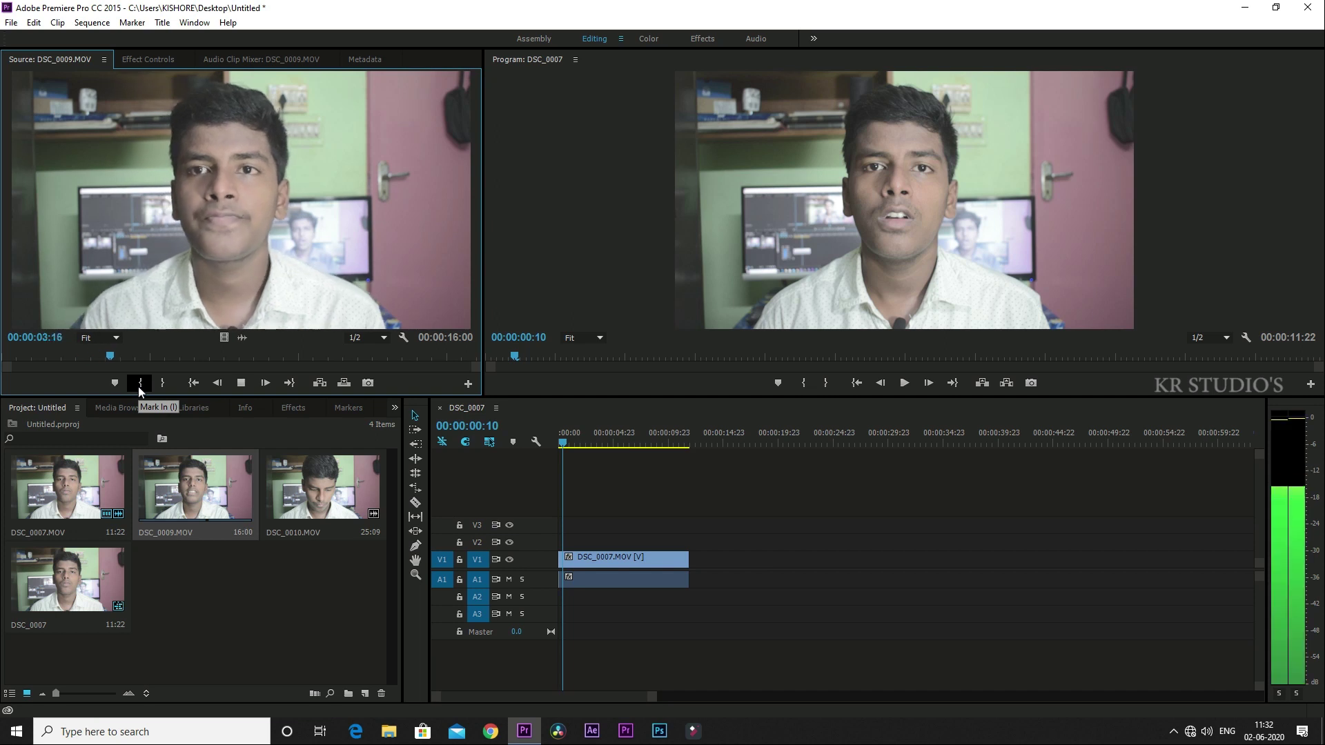
key("space")
key("j")
Step: Mark DSC_0009.MOV In at 00:00:04:10 and Out at 00:00:10:14, then place it after DSC_0007
left_click(140, 383)
key("space")
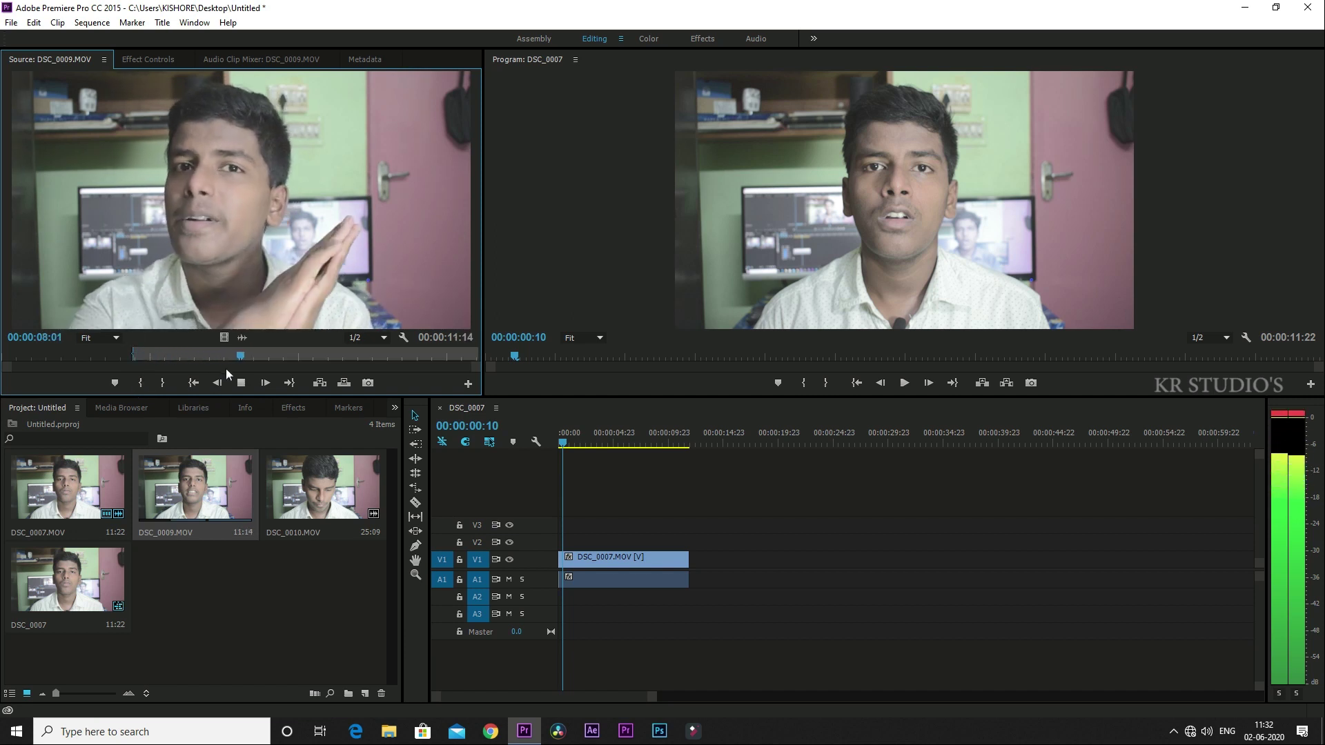
key("space")
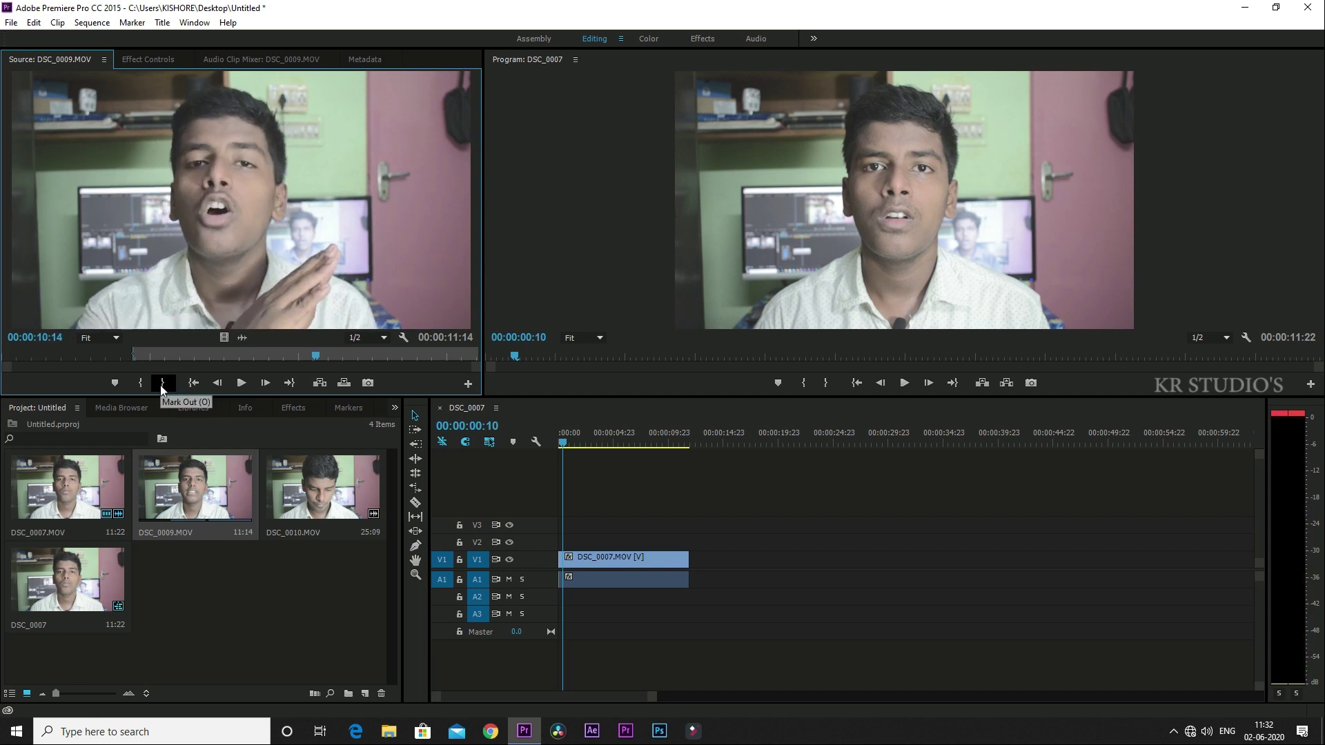
left_click(163, 383)
left_click_drag(184, 234, 698, 571)
left_click(667, 446)
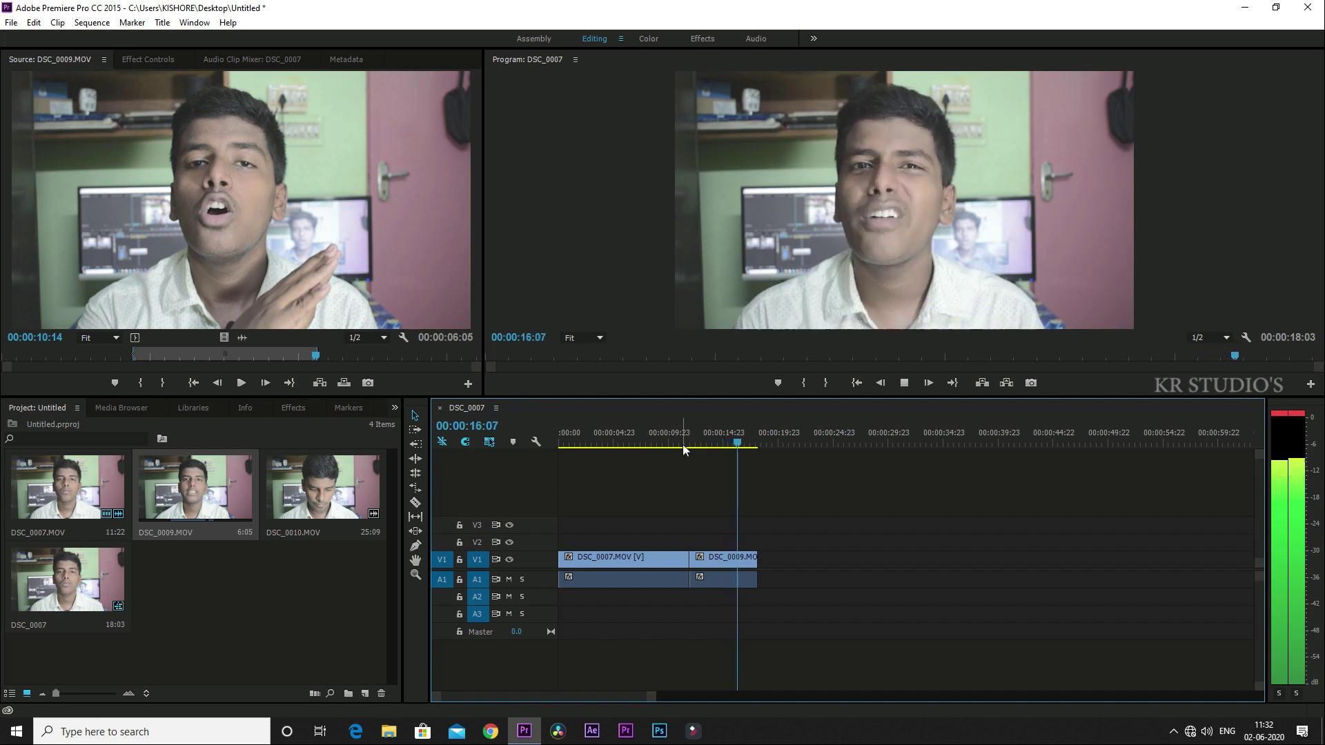
left_click(751, 446)
left_click_drag(751, 446, 748, 483)
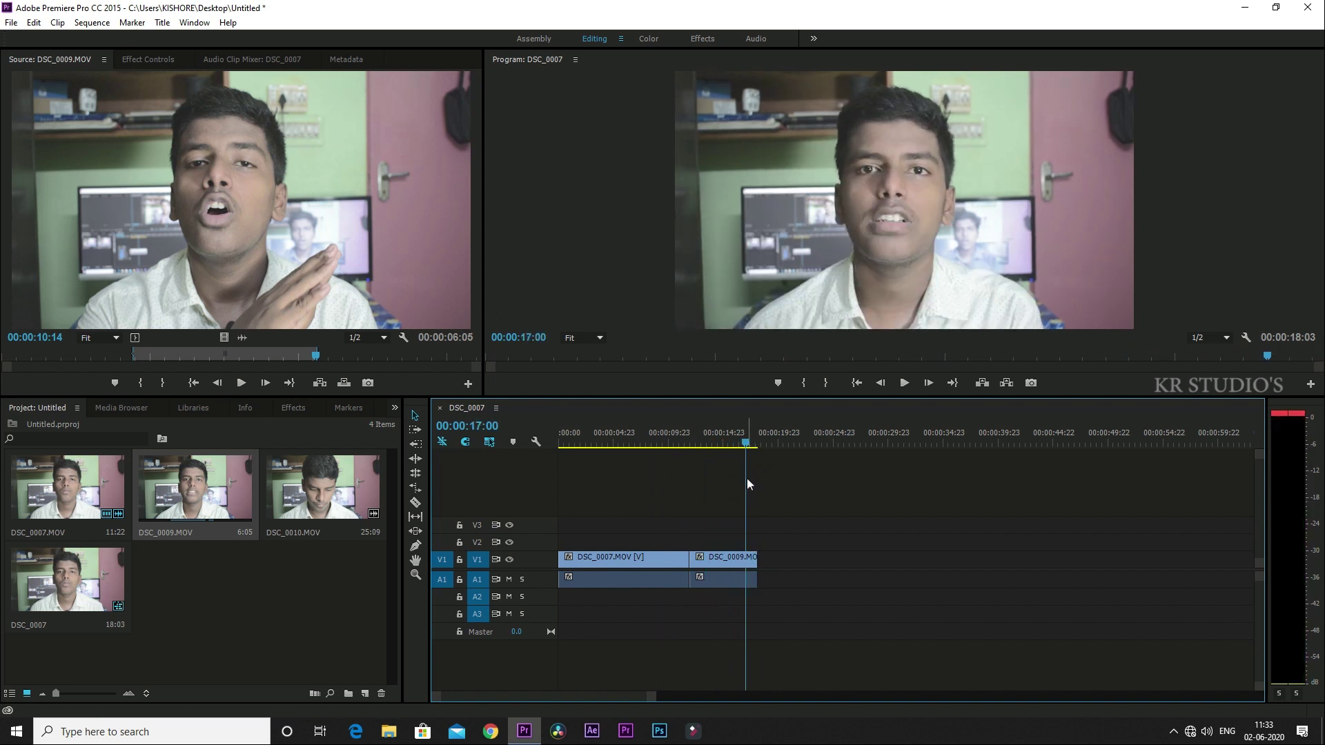
Step: Zoom the timeline in and position the playhead at 00:00:17:21
left_click(416, 505)
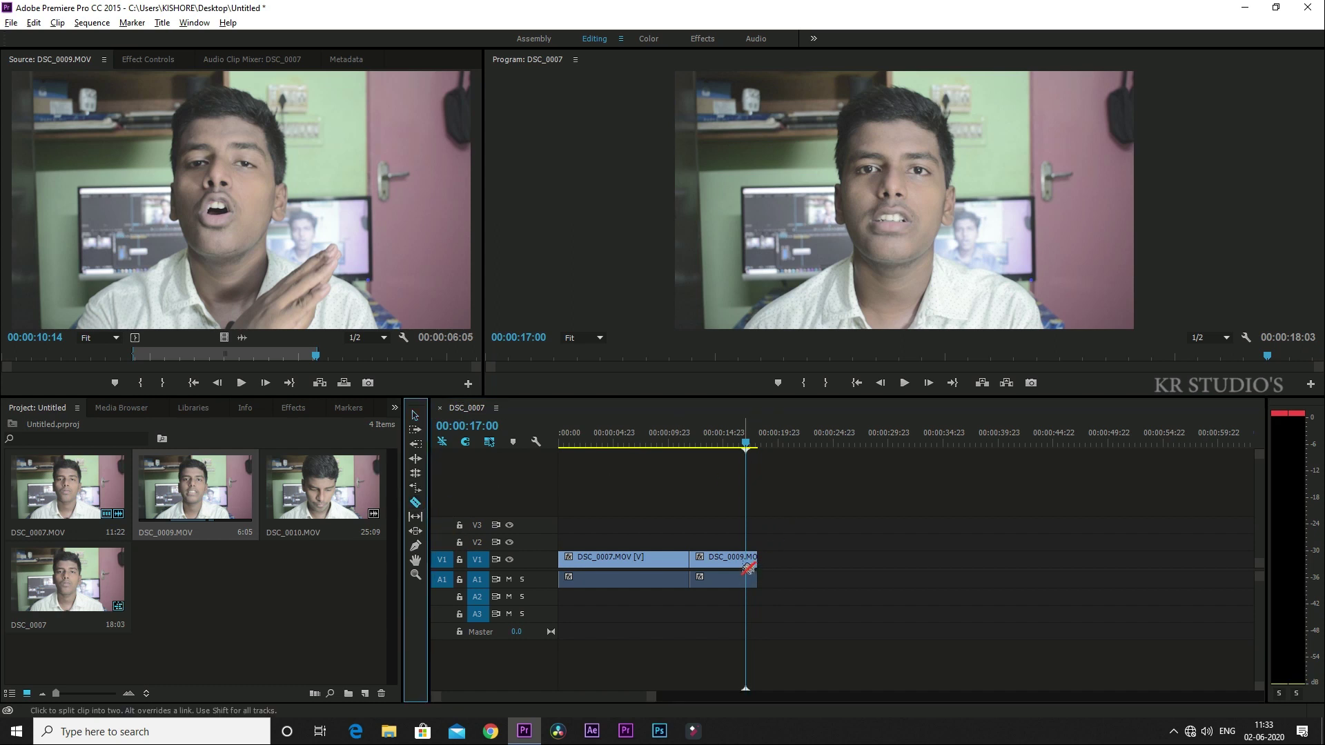
key("=")
key("=")
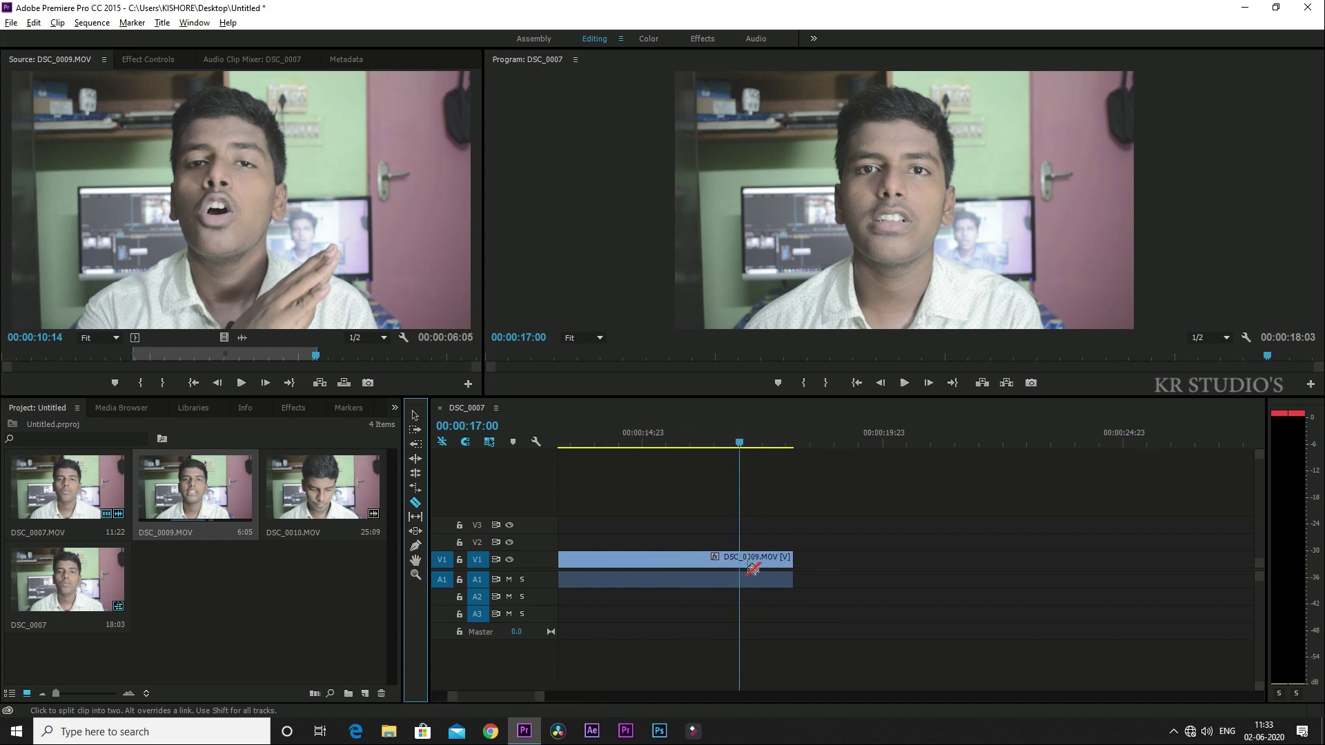
key("=")
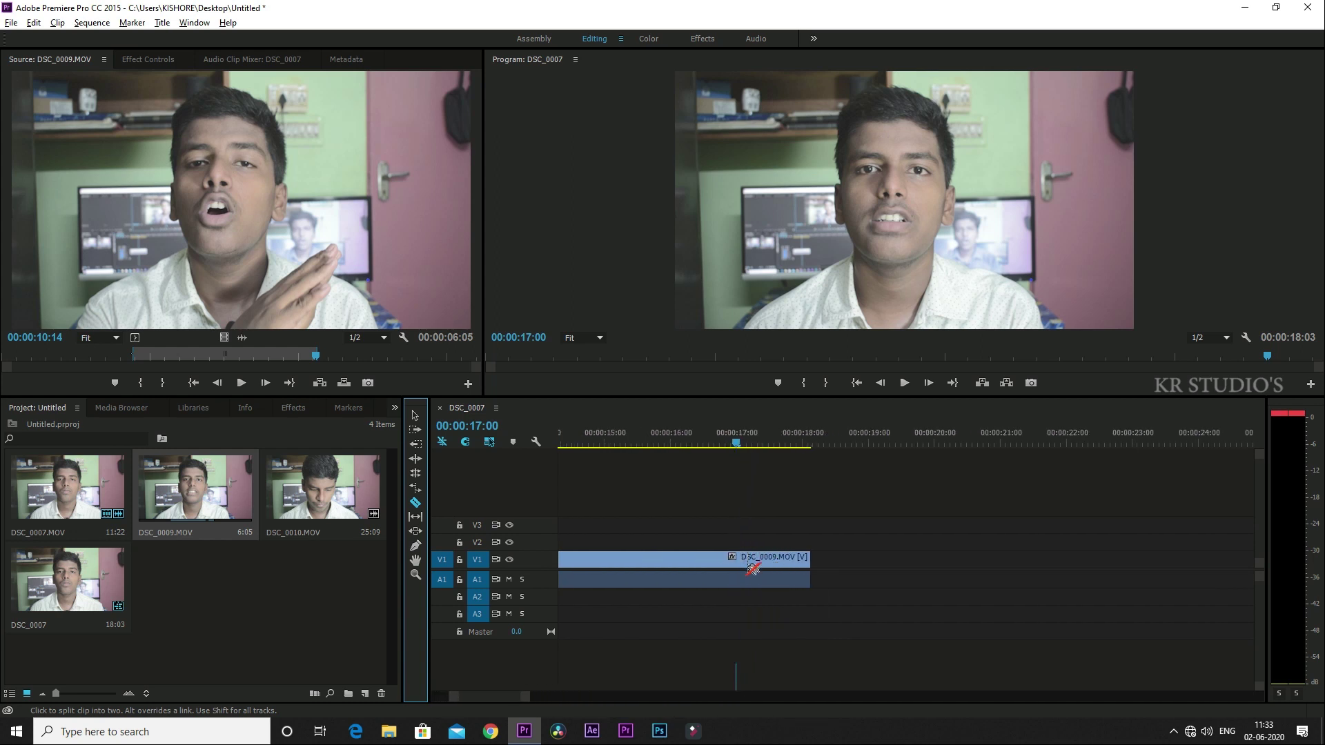
left_click(745, 446)
left_click_drag(746, 444, 758, 445)
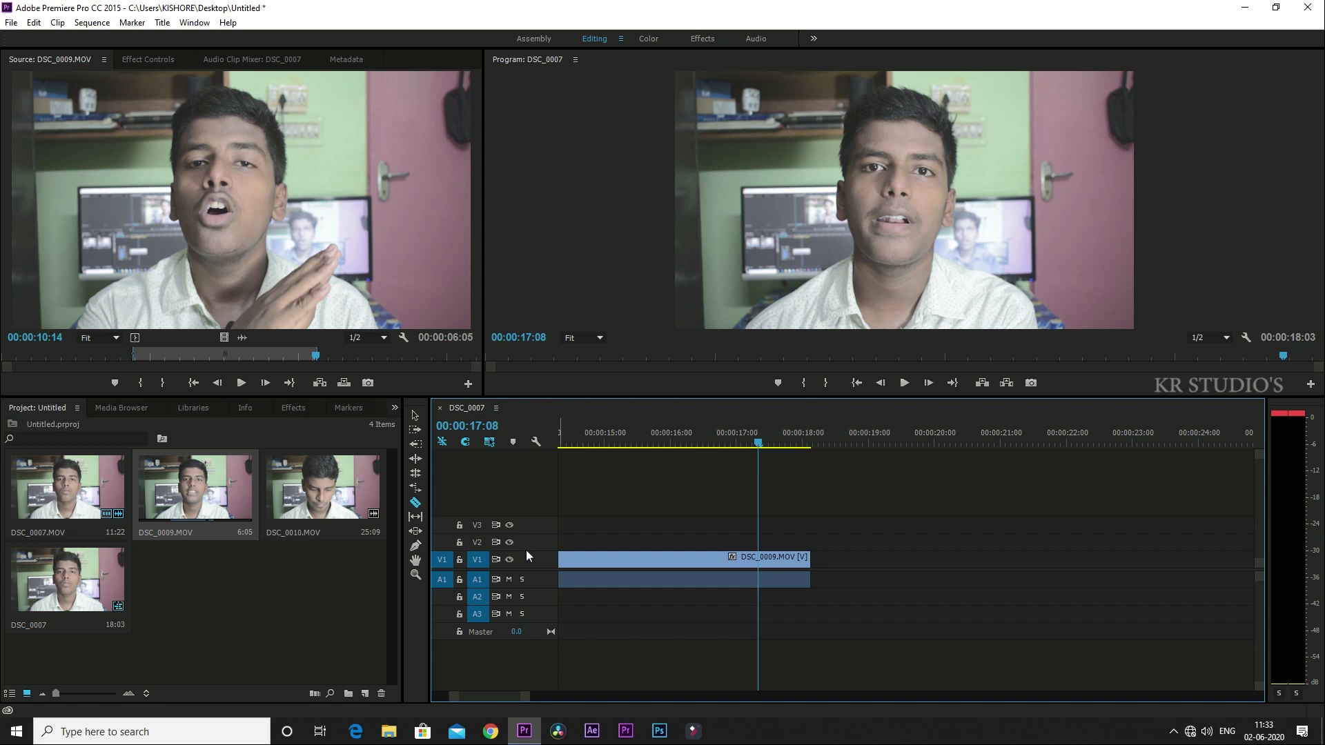
left_click_drag(525, 567, 525, 526)
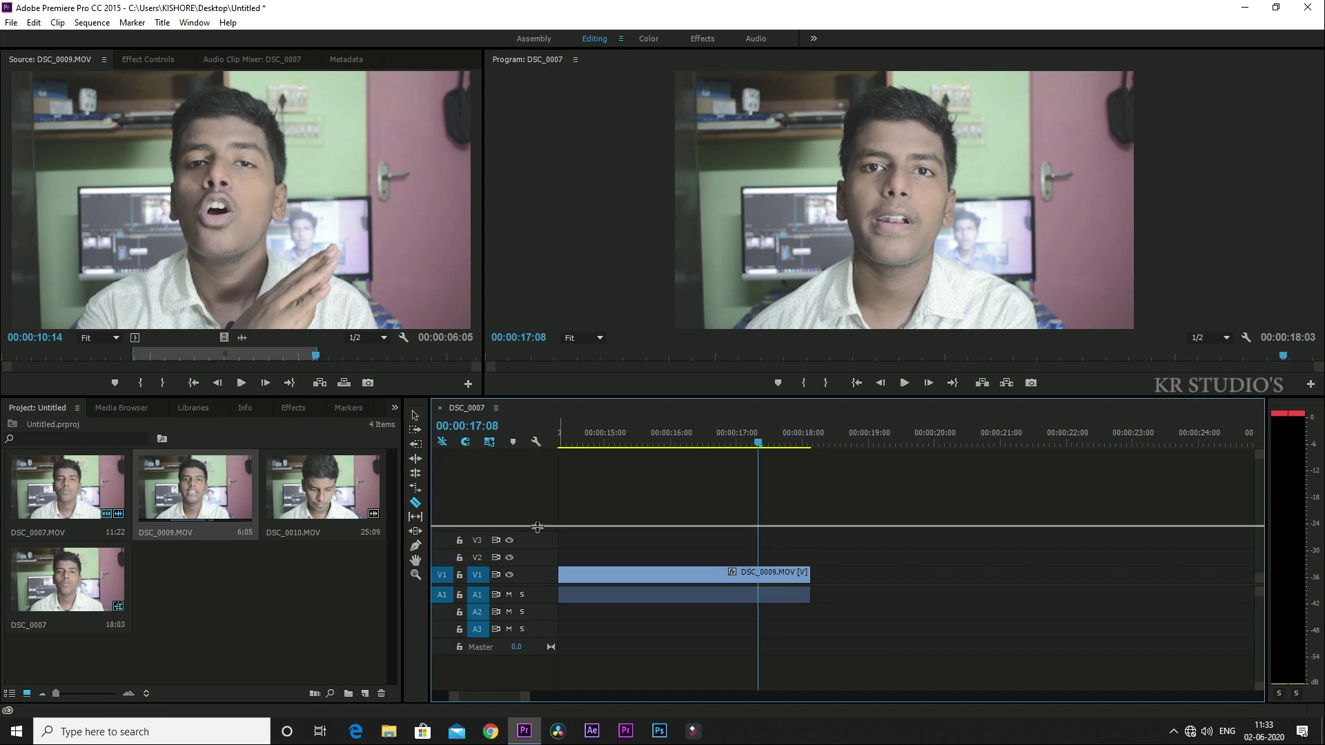
left_click_drag(753, 442, 793, 442)
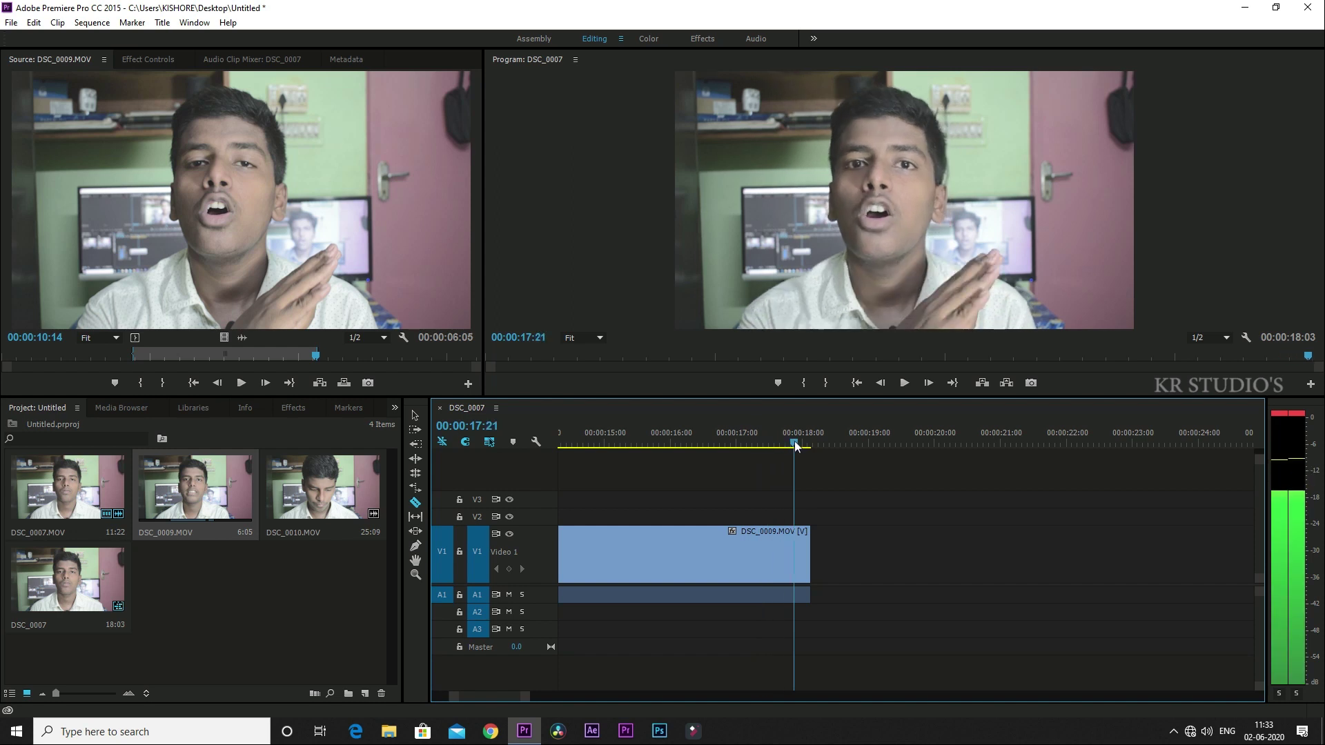
Step: Razor DSC_0009 at 00:00:17:21 and delete the short trailing piece
left_click(416, 503)
left_click(795, 542)
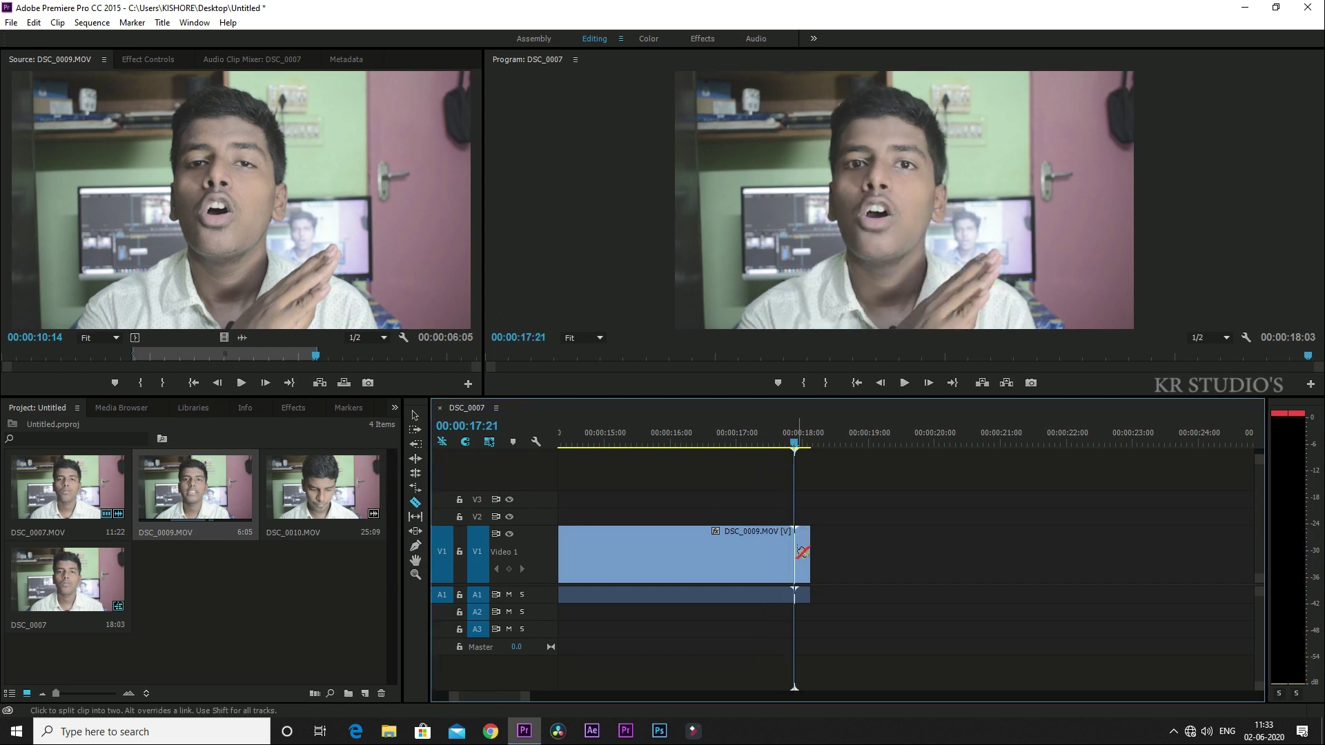
left_click(415, 415)
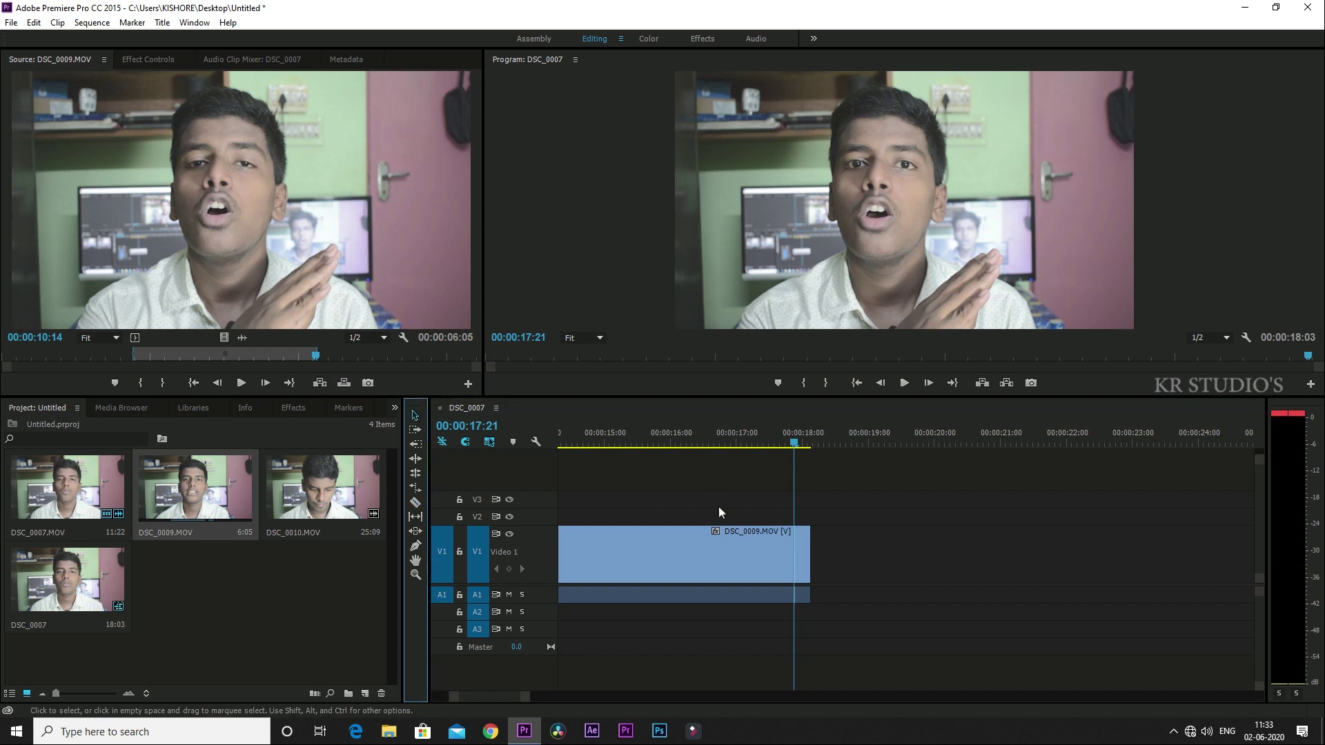
double_click(800, 556)
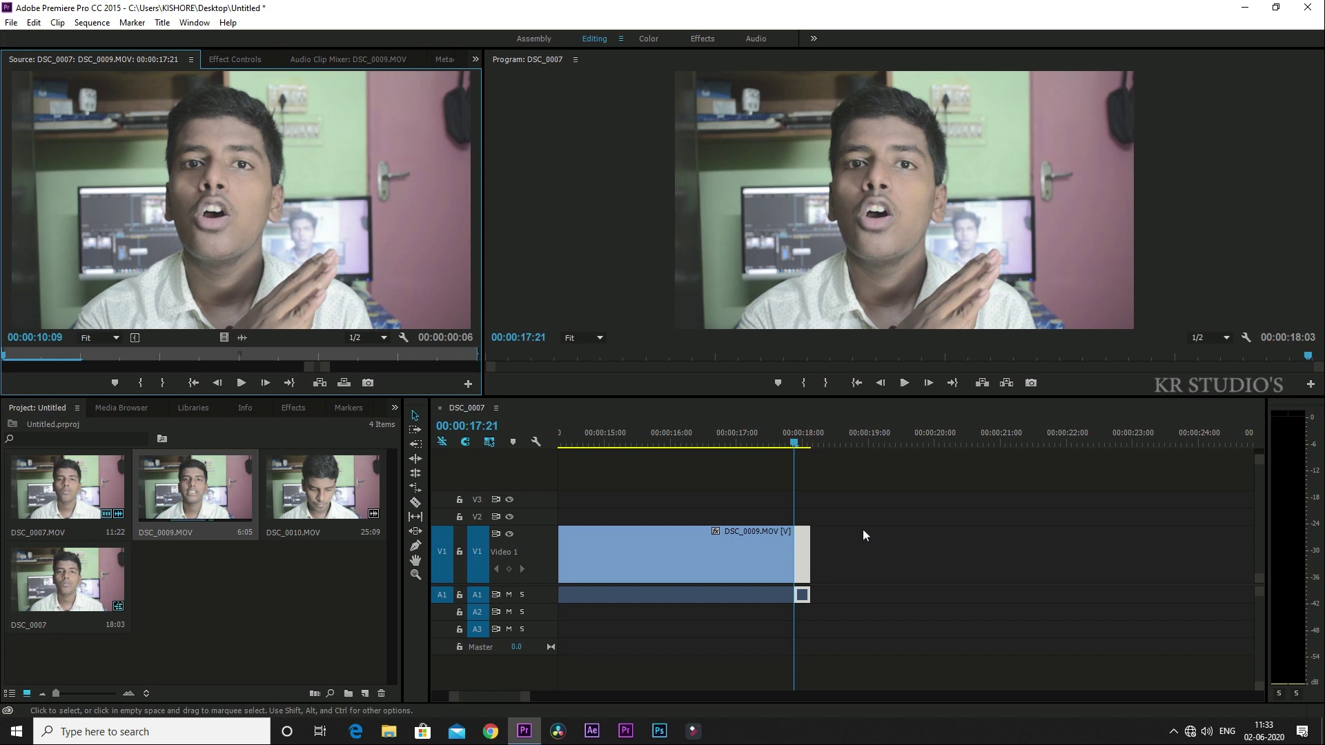
mouse_move(809, 552)
left_mouse_down()
mouse_move(993, 562)
mouse_move(821, 564)
left_mouse_up()
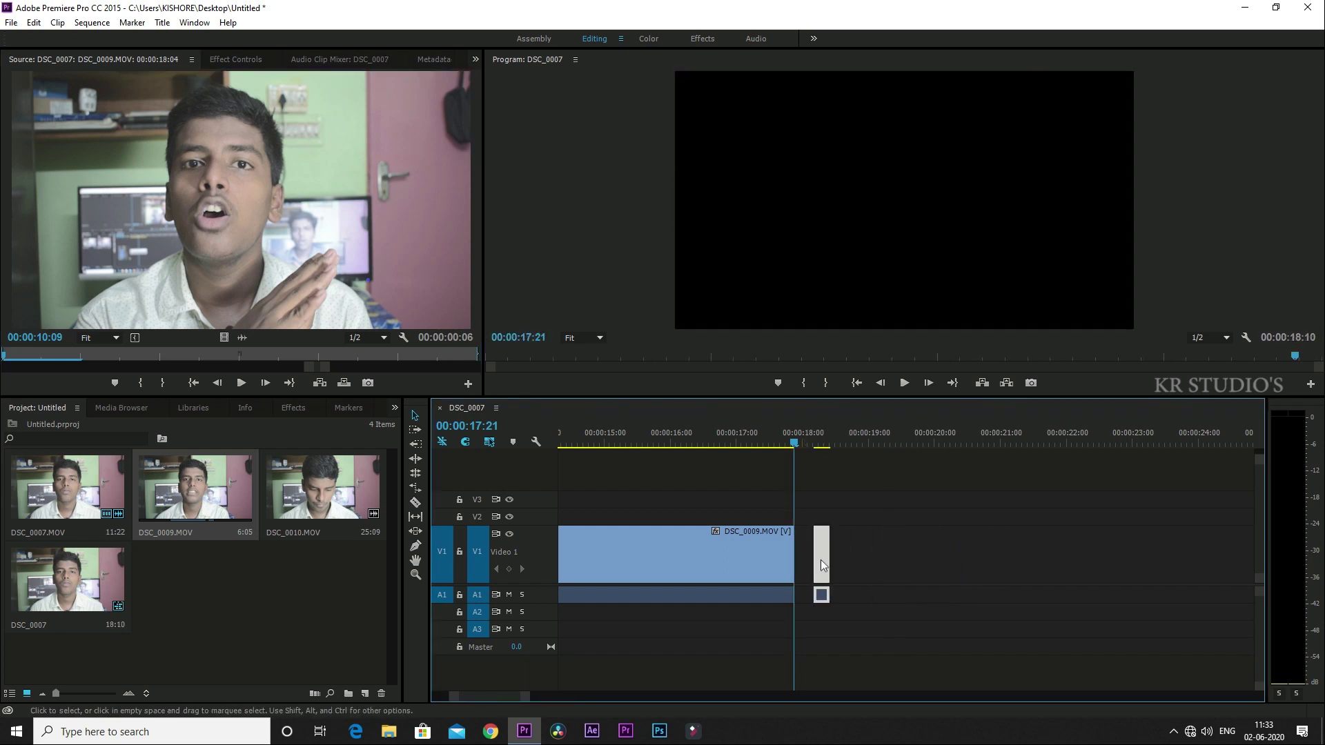
key("Delete")
Step: Zoom the timeline out to show both clips and return the playhead to the start
left_click_drag(793, 442, 593, 464)
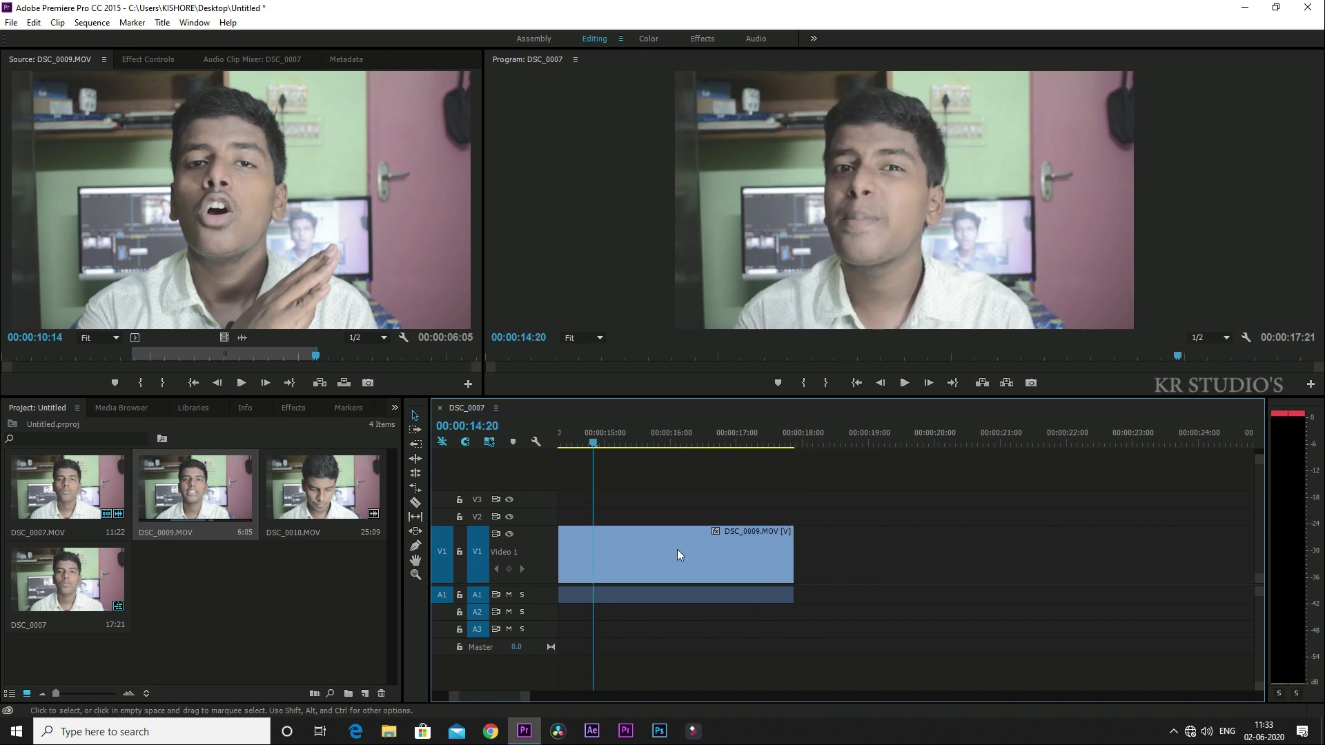
key("minus")
key("minus")
key("minus")
key("minus")
key("minus")
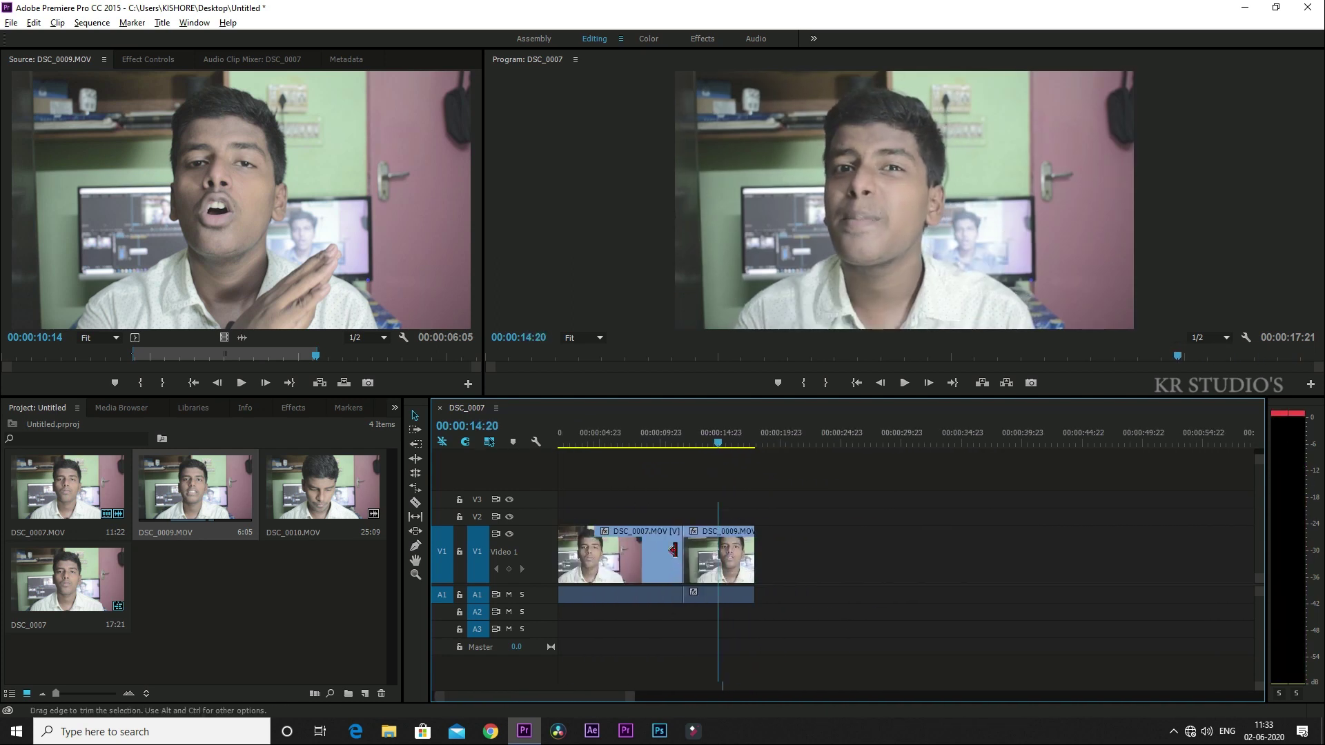
key("minus")
left_click_drag(701, 440, 502, 457)
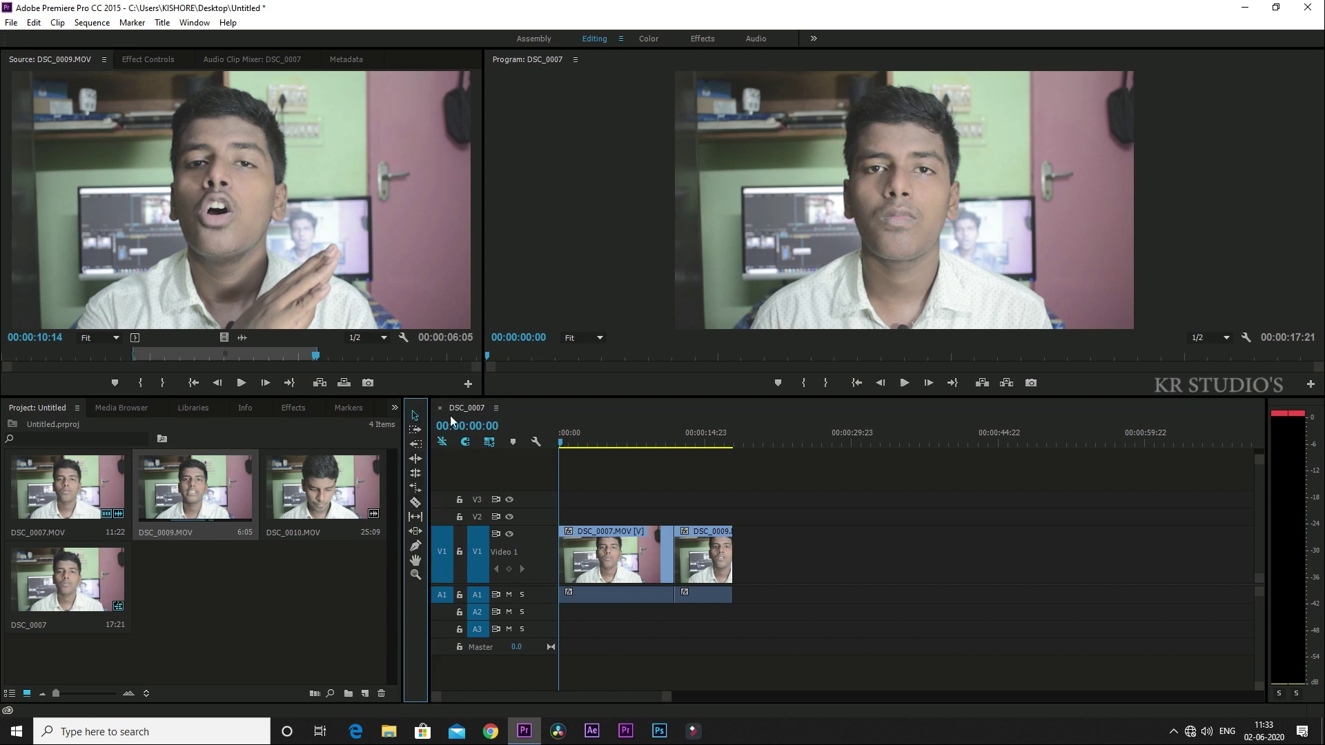
Step: Ripple-trim so the sequence runs 00:00:22:14, and heighten V1 and A1 to show thumbnails and waveforms
double_click(700, 562)
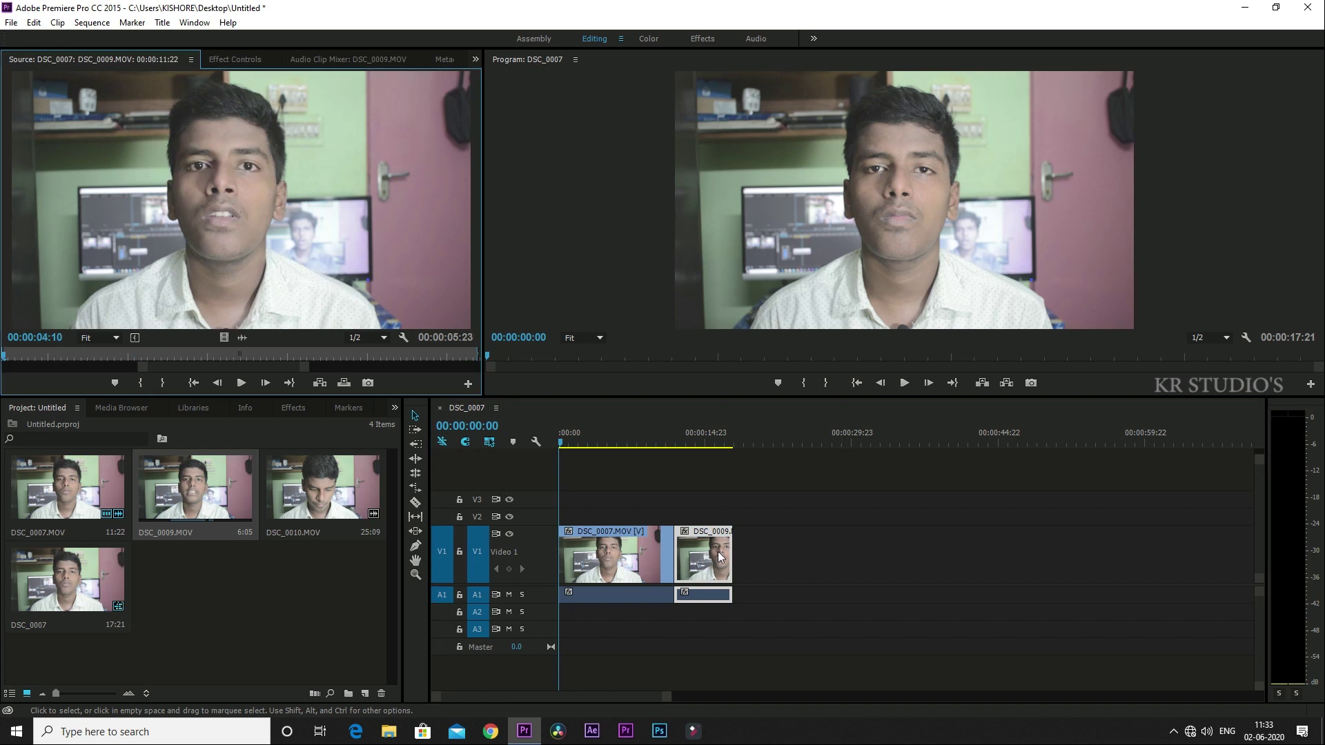
left_click_drag(732, 555, 850, 541)
key("ctrl+z")
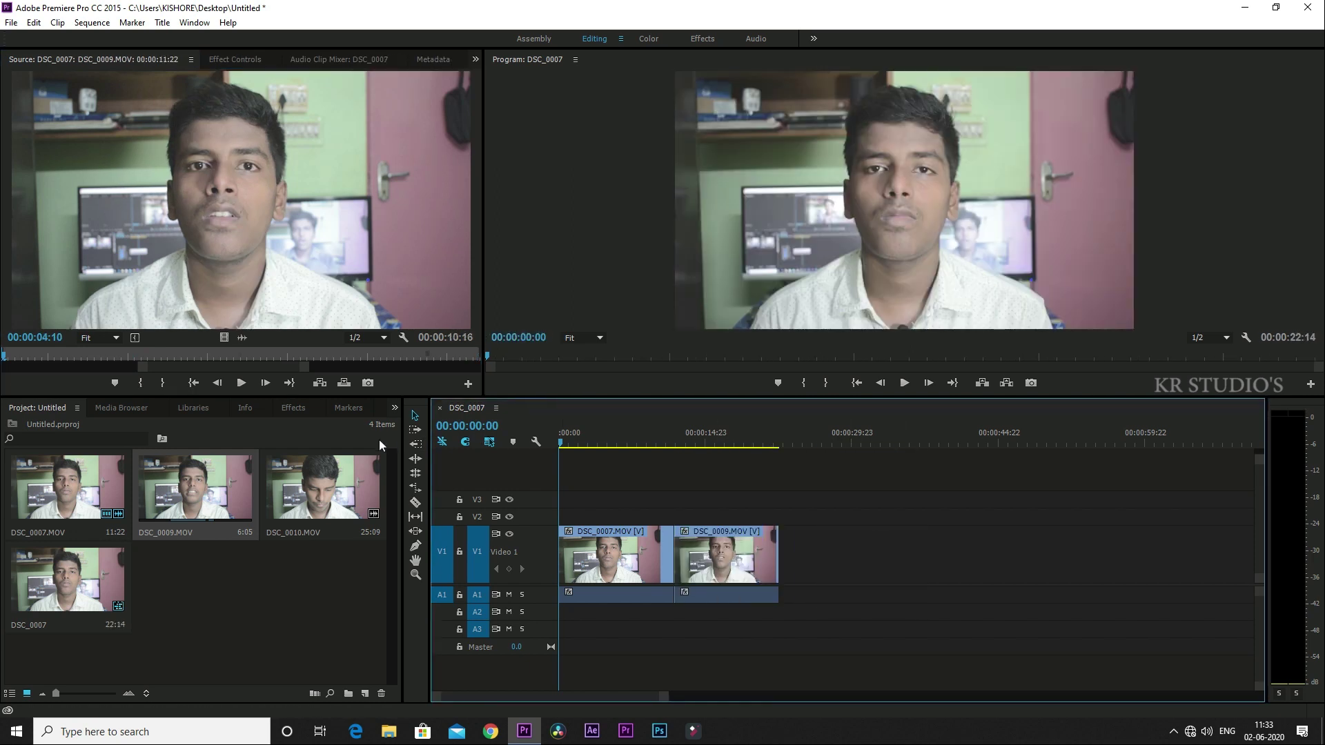
left_click(415, 505)
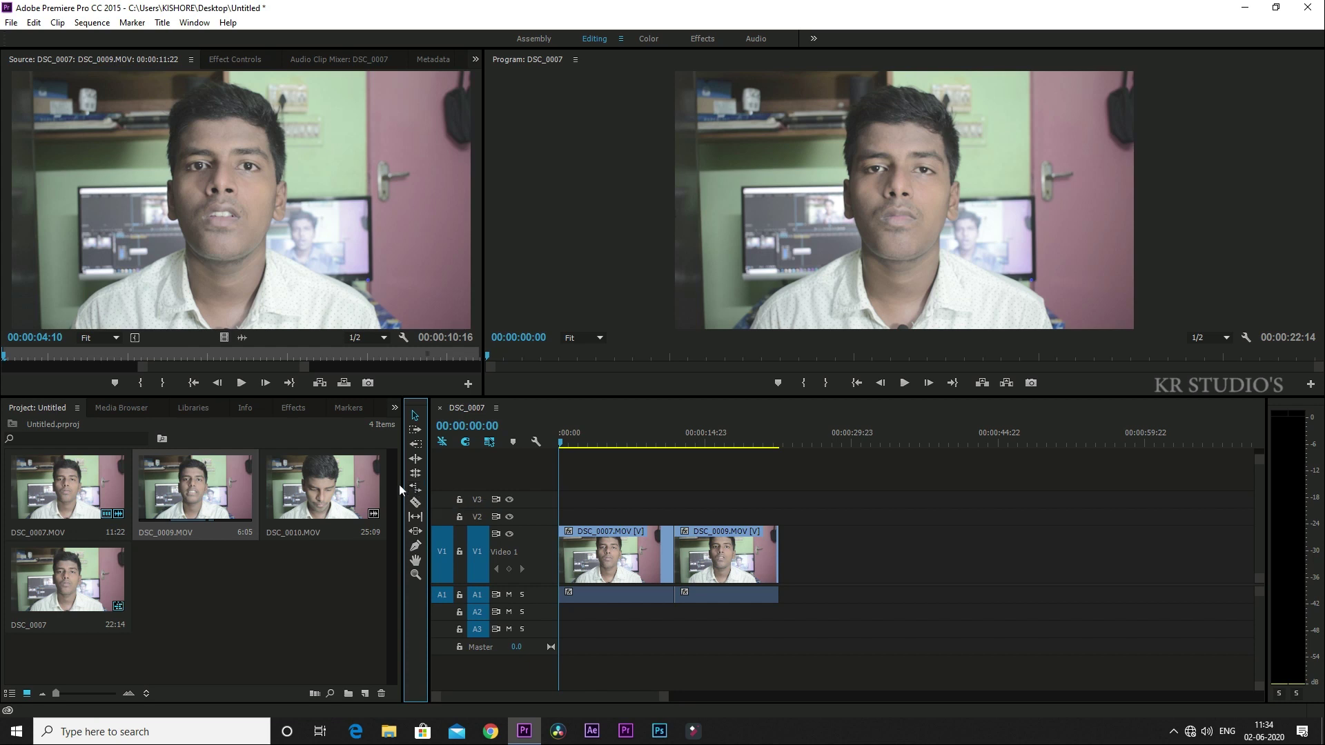
left_click_drag(674, 552, 532, 549)
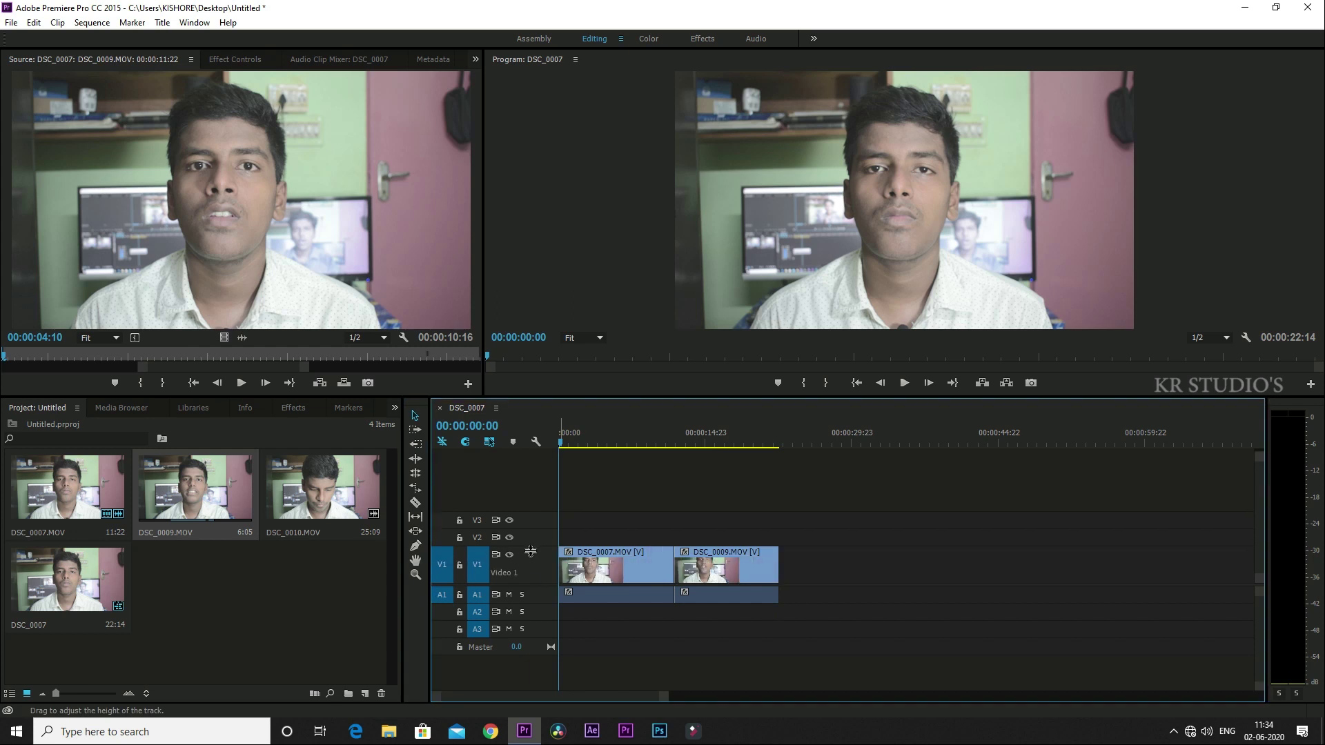
left_click_drag(531, 602, 531, 628)
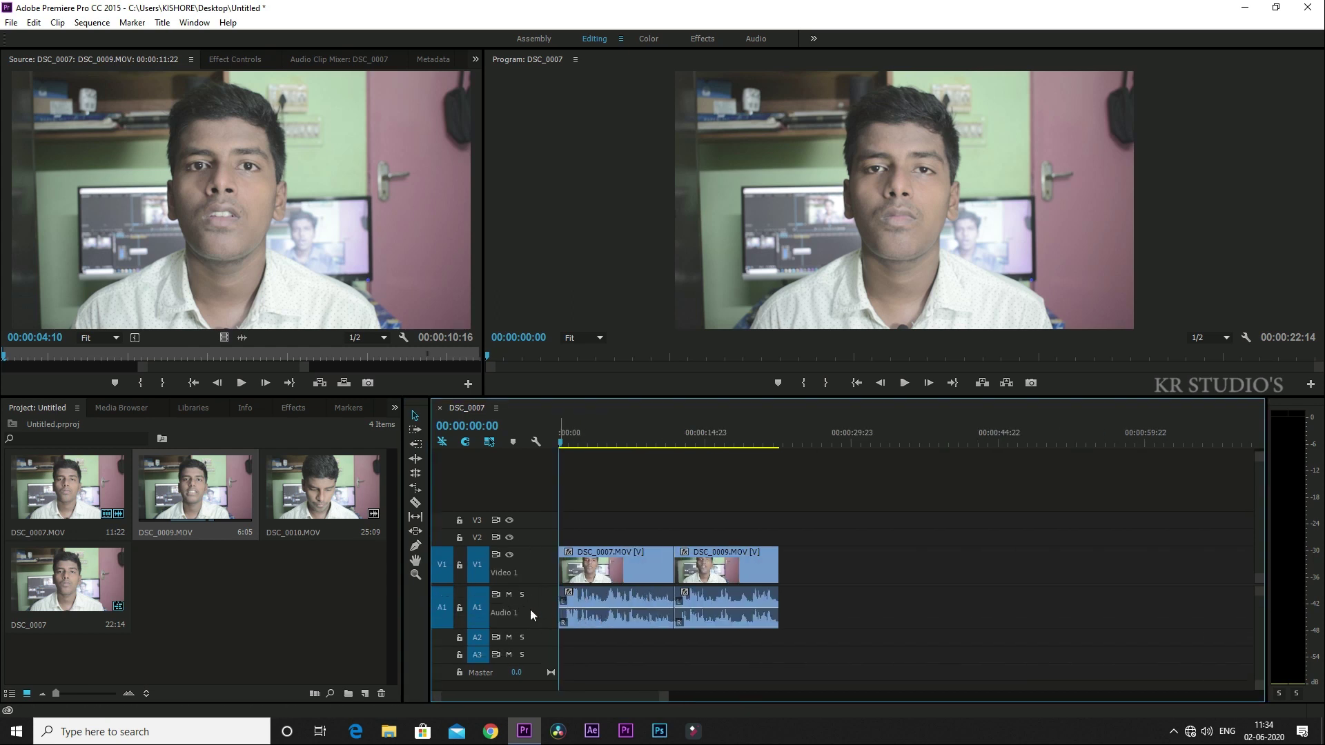
left_click(353, 499)
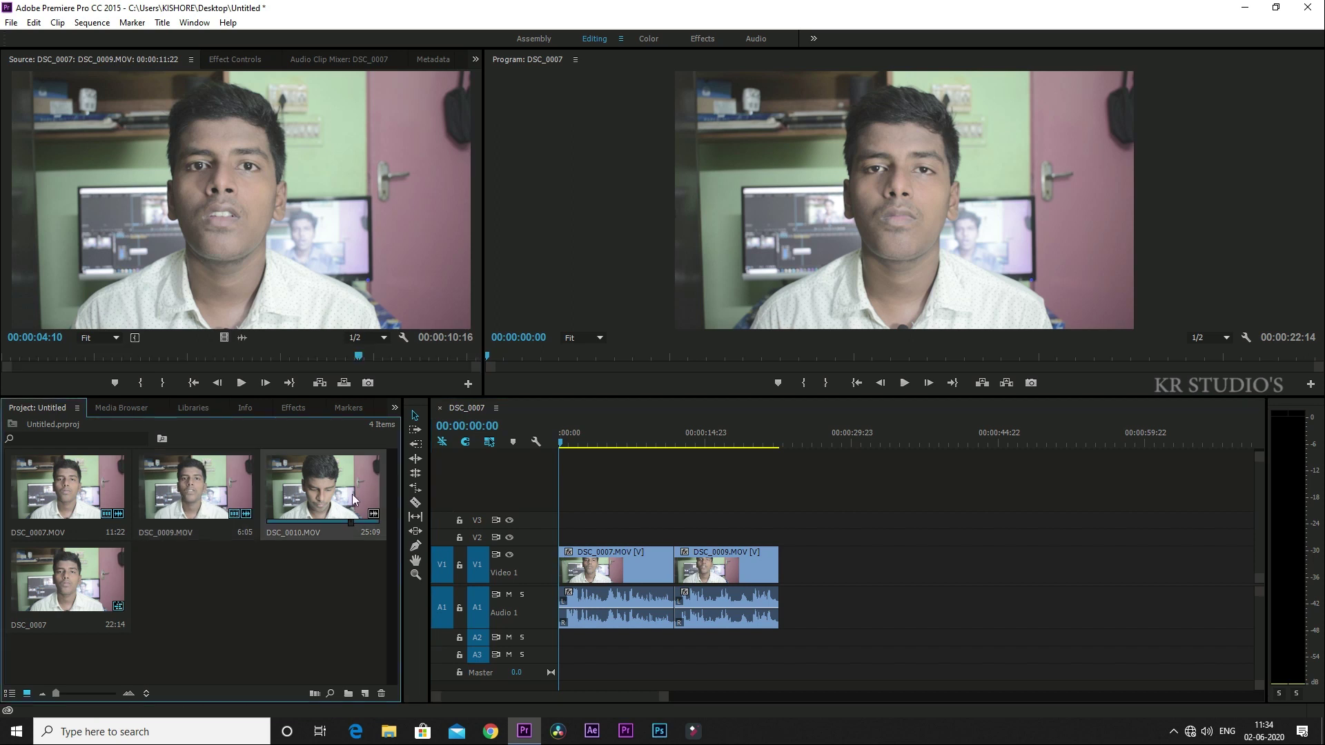
Step: Add two copies of DSC_0010.MOV after DSC_0009, one on V2 and one on V3
double_click(353, 498)
left_click_drag(404, 309, 770, 536)
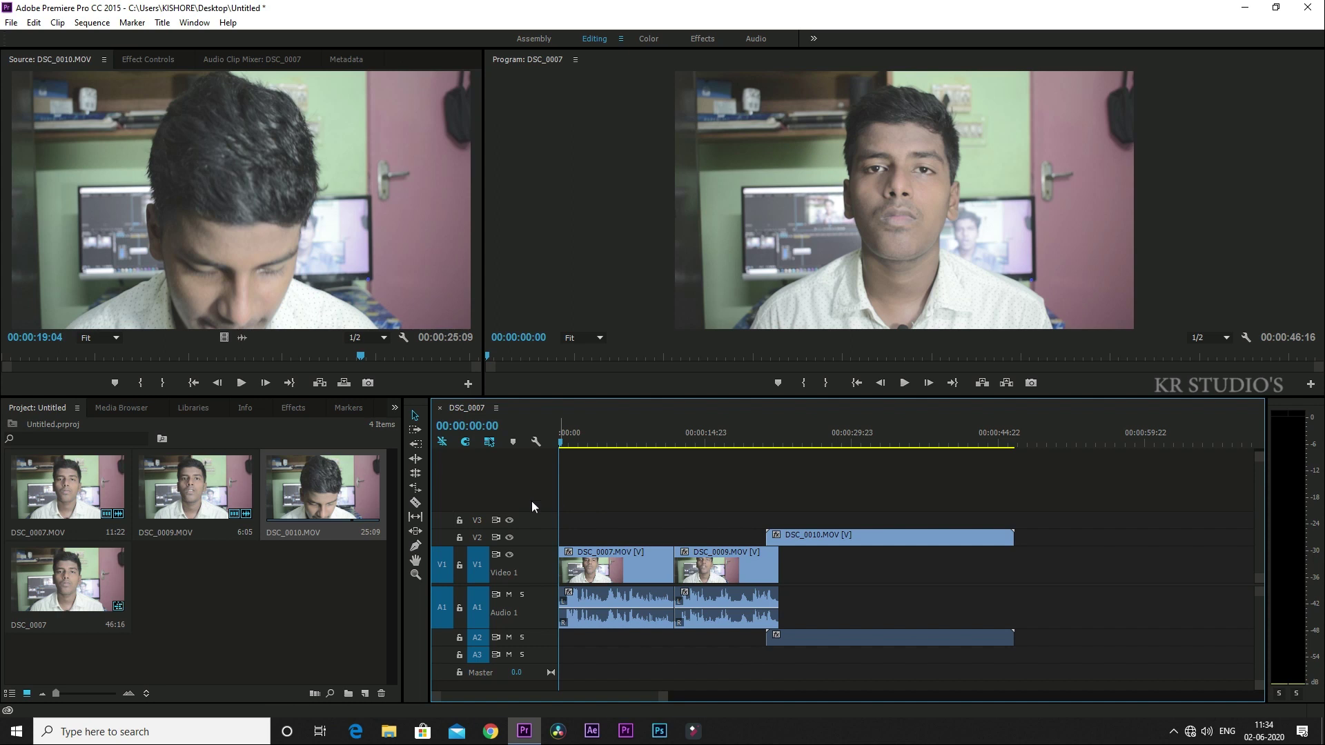
left_click(78, 575)
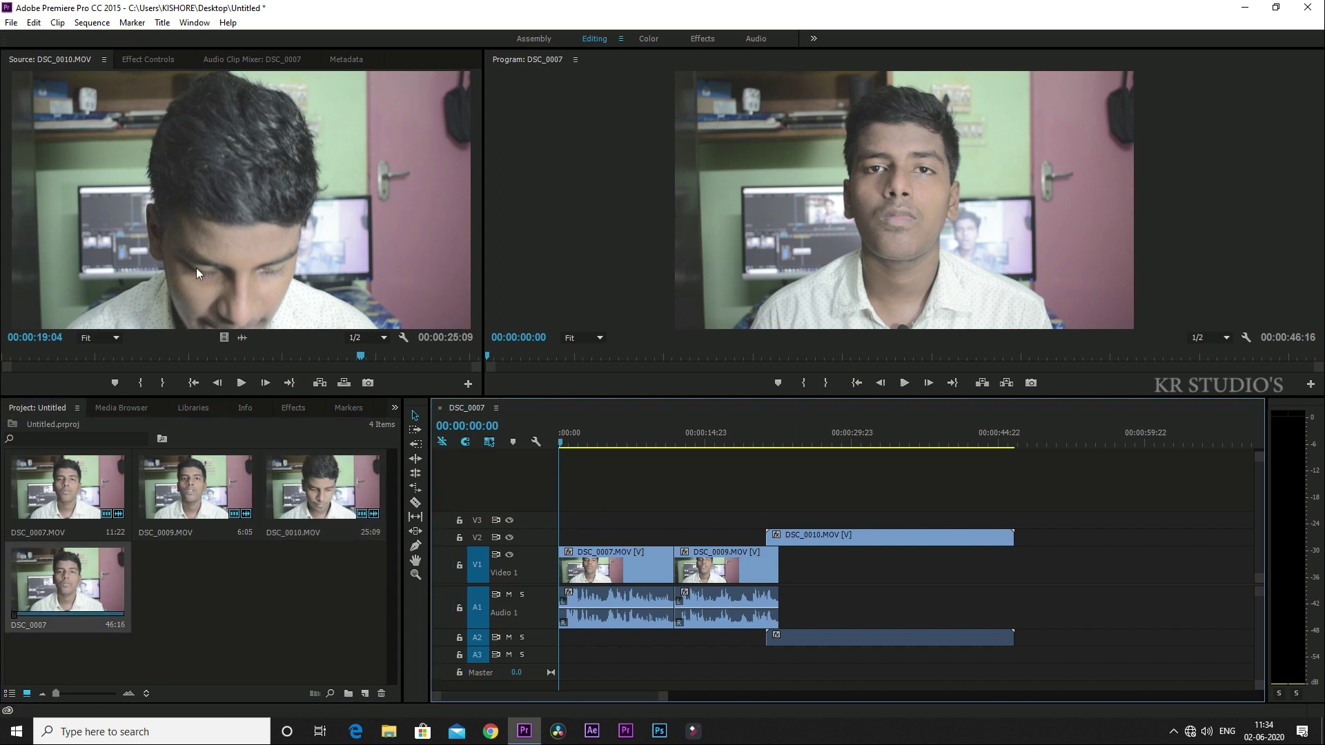
left_click_drag(209, 313, 804, 521)
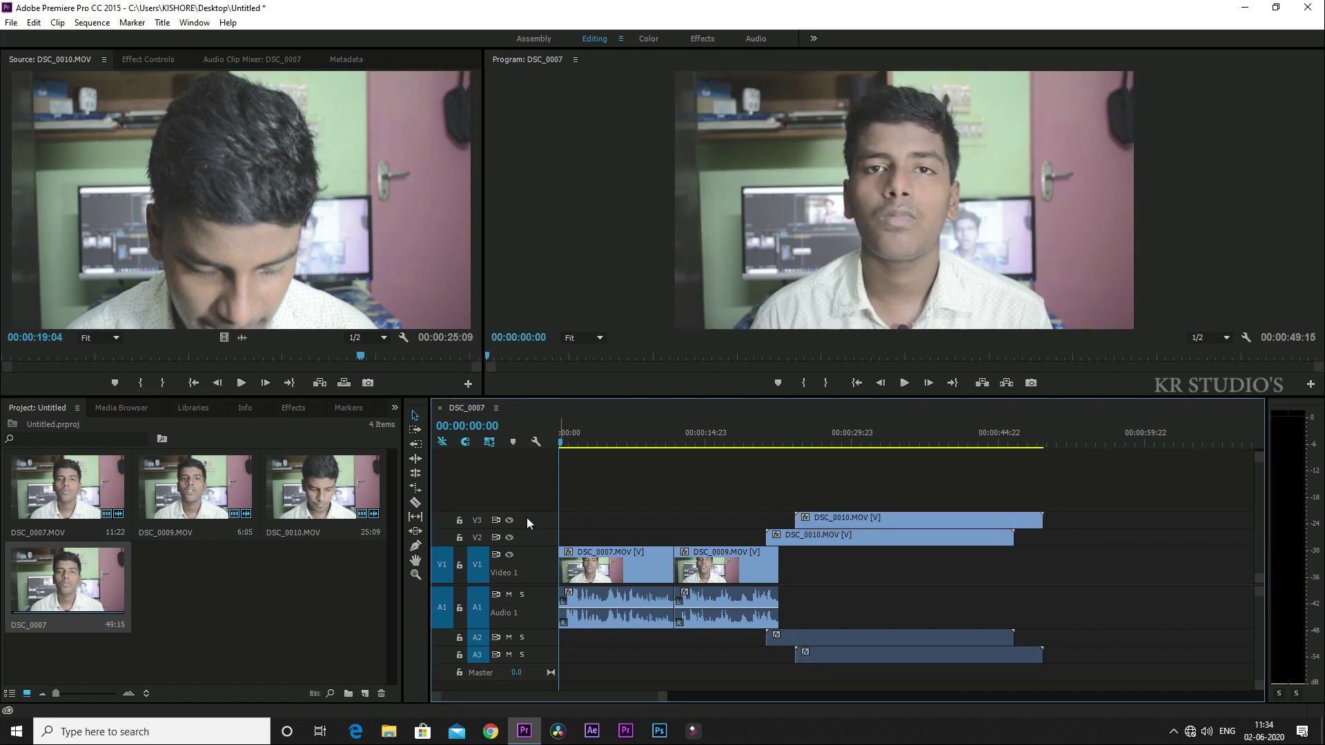
Step: Add V4 and A4 tracks and collapse the V1 and A1 tracks
right_click(529, 520)
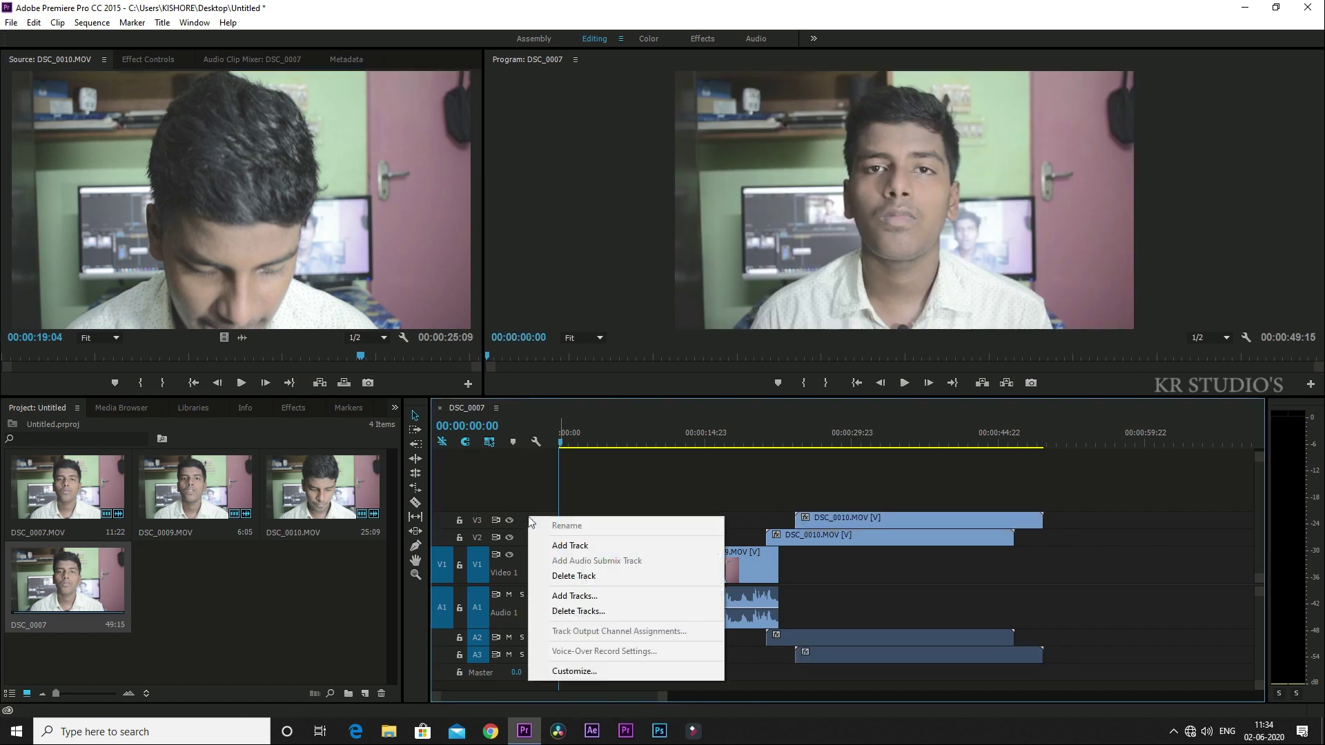
left_click(570, 542)
double_click(506, 569)
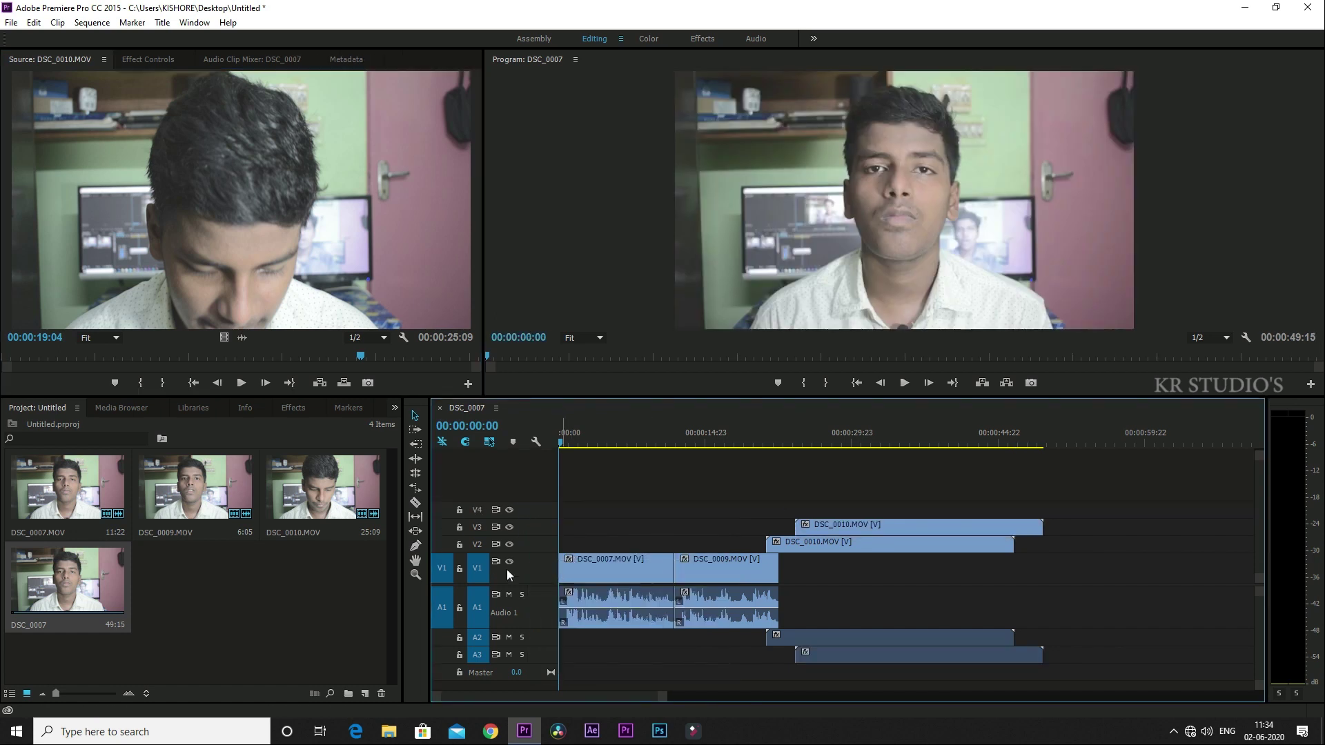
double_click(520, 624)
right_click(536, 647)
left_click(595, 507)
left_click_drag(530, 622, 530, 616)
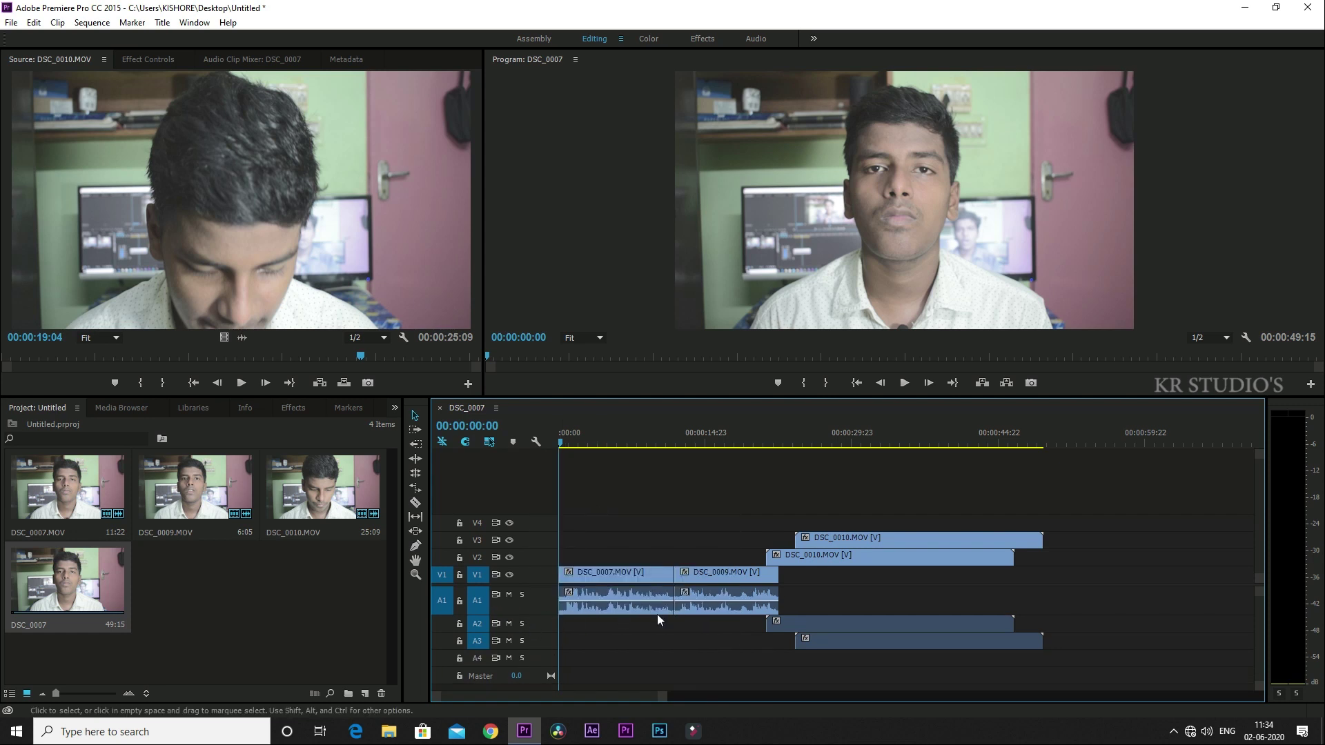
Step: Undo the extra tracks and DSC_0010 clips, then play the sequence from about 00:00:09:12
key("ctrl+z")
key("ctrl+z")
key("ctrl+z")
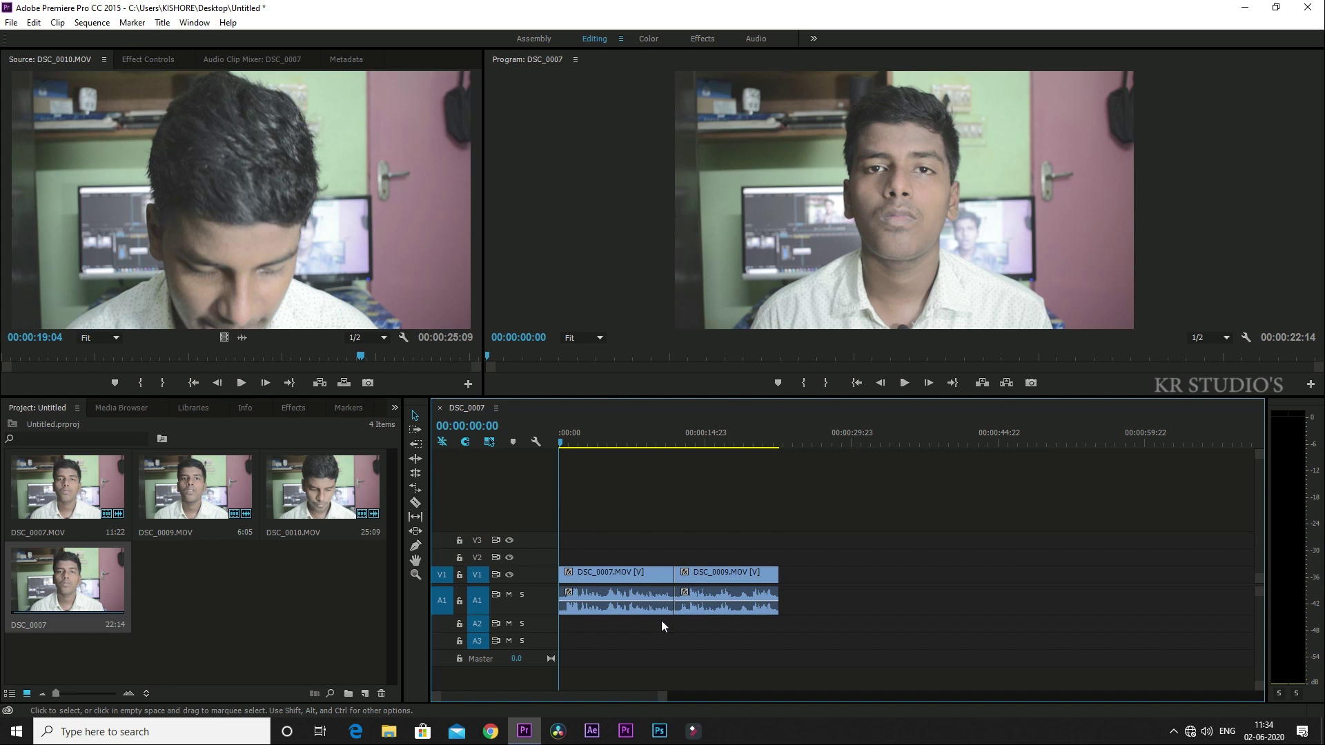
left_click_drag(695, 447, 648, 442)
key("space")
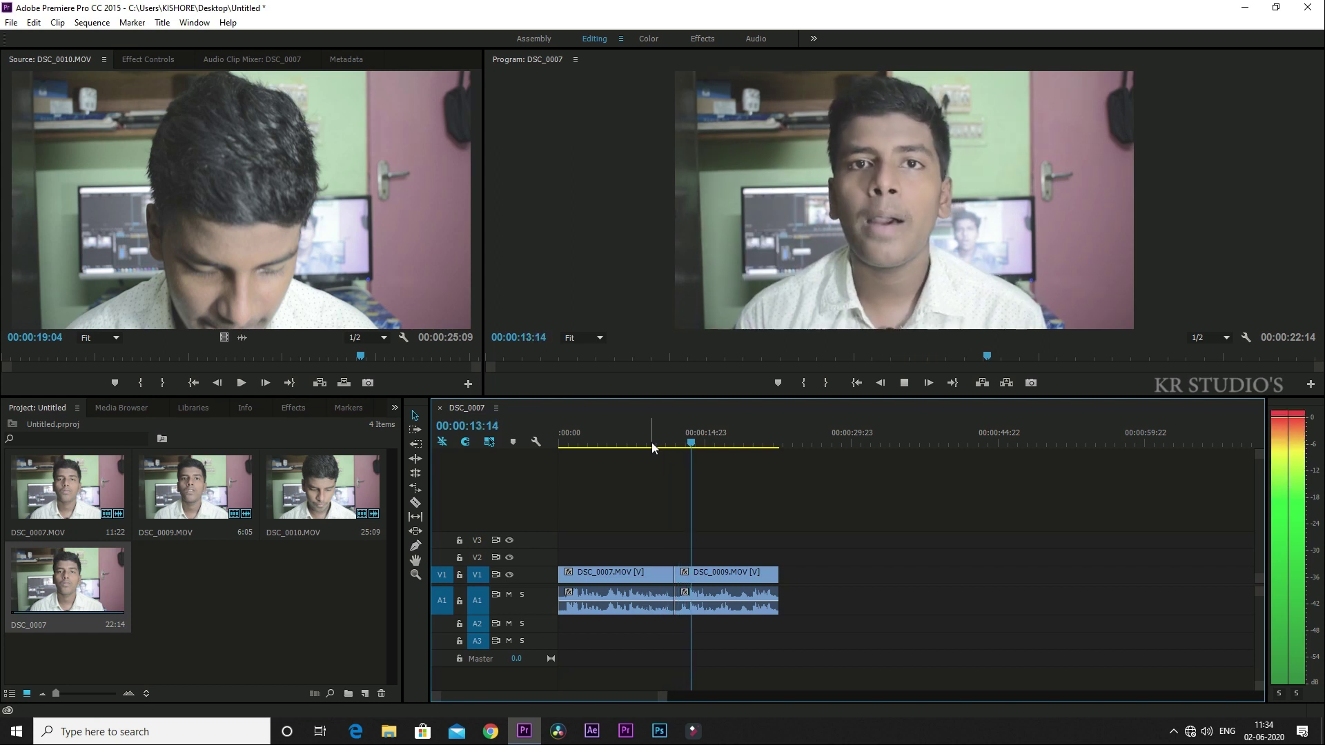
Step: Stop playback at 00:00:14:03 and switch to the Color workspace with Lumetri Color
key("space")
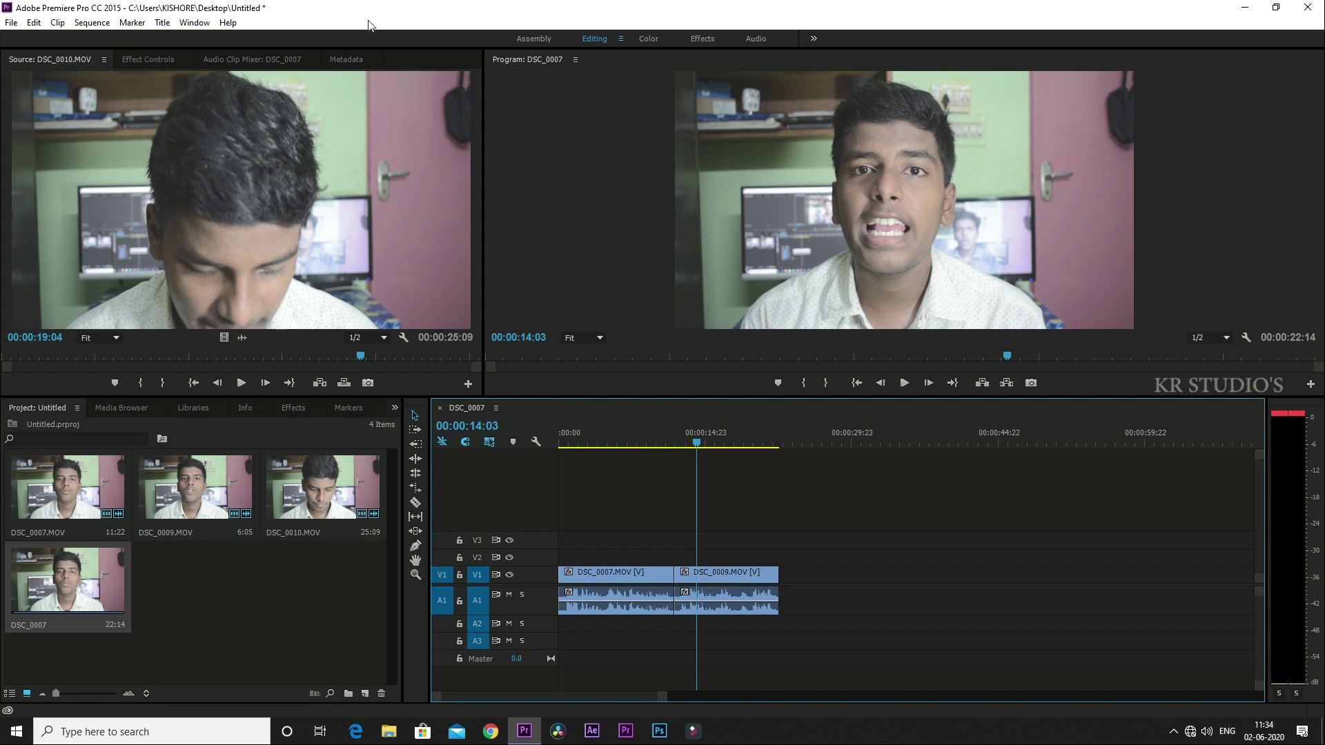
left_click(657, 40)
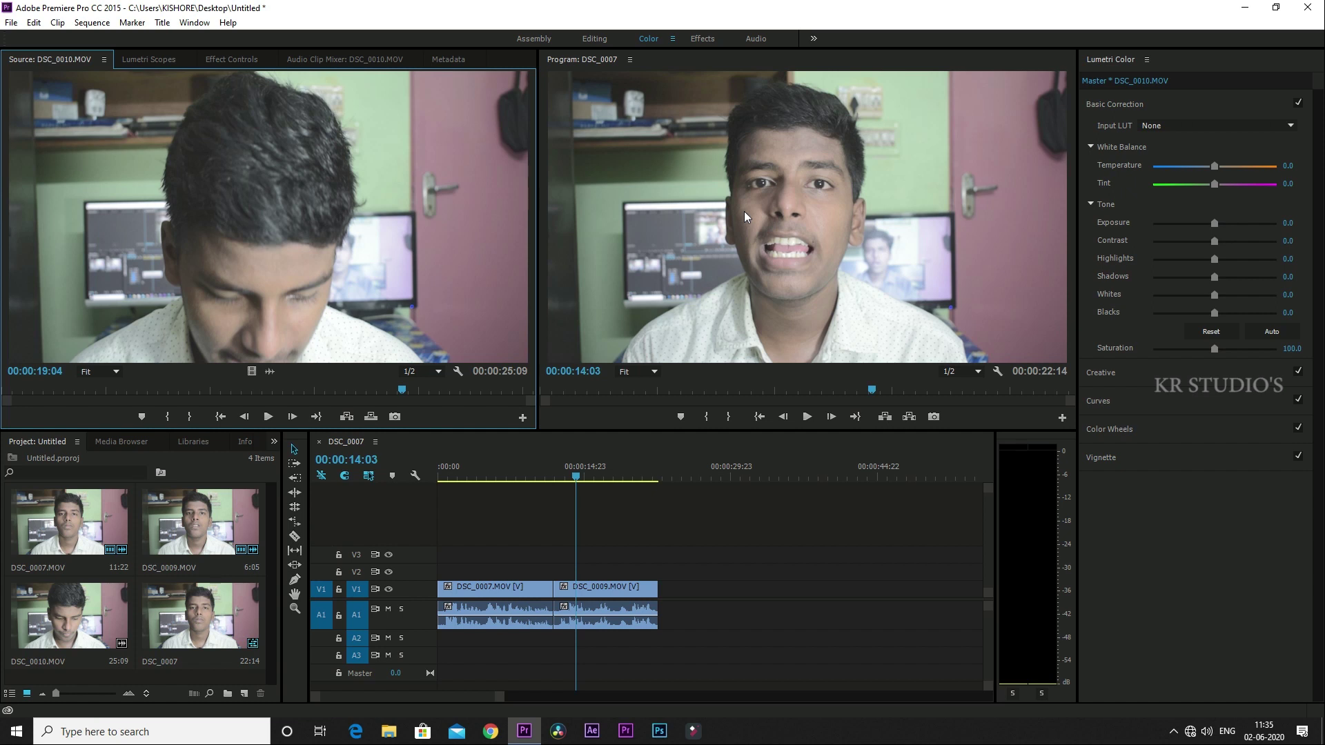
Step: View the Effects and Audio workspaces, then go back to the Editing workspace
left_click(707, 43)
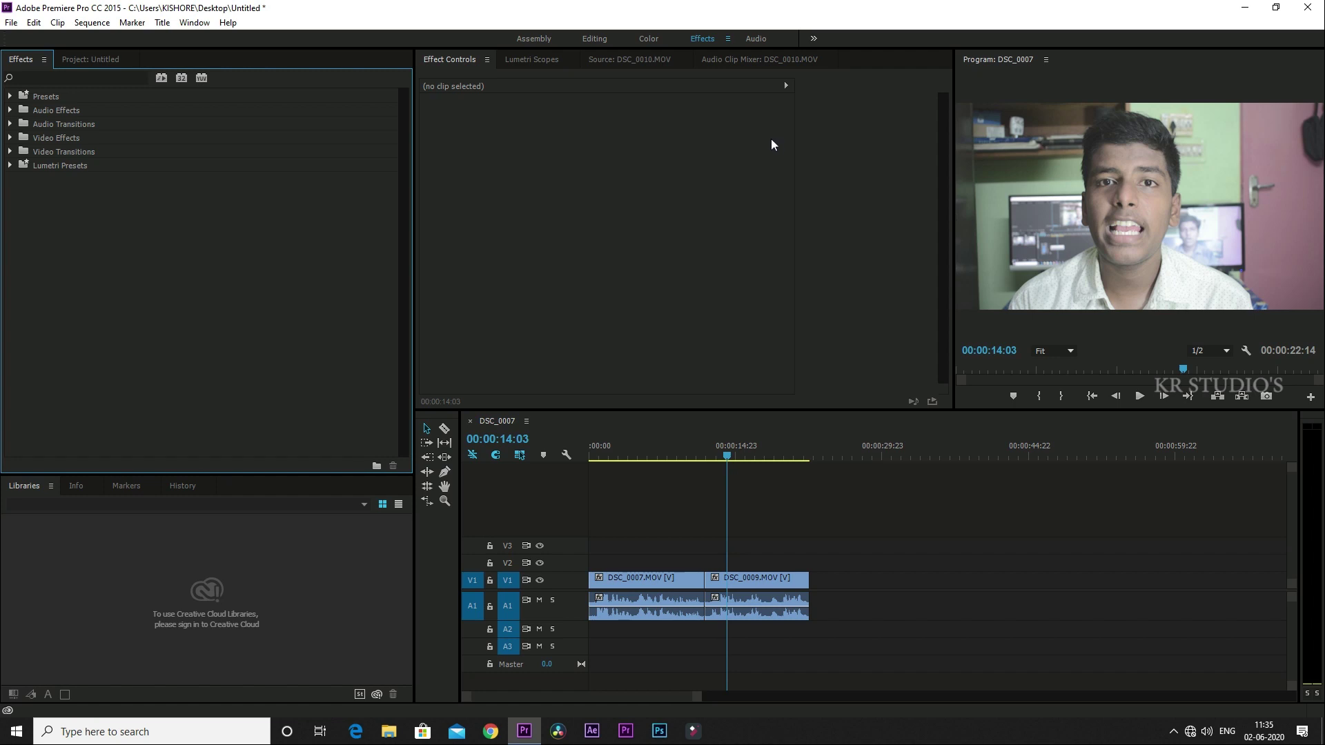
left_click(764, 38)
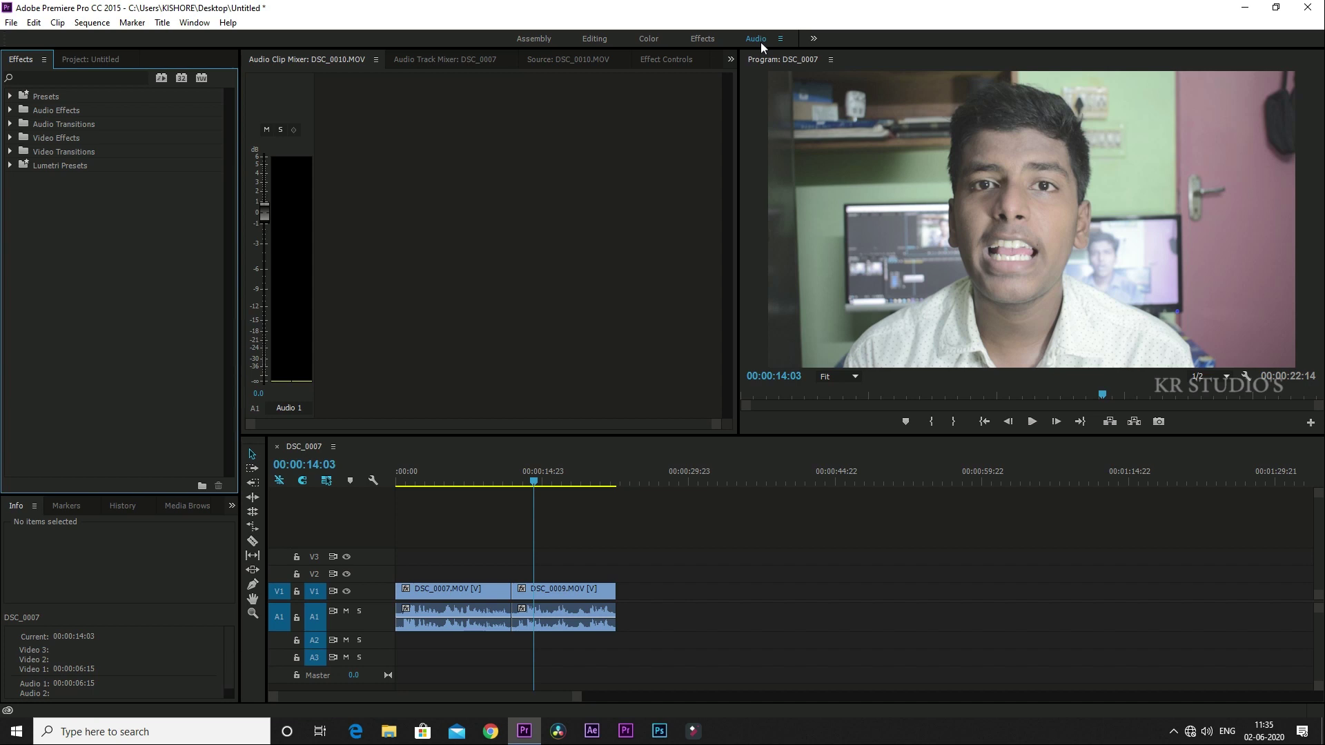
left_click(597, 43)
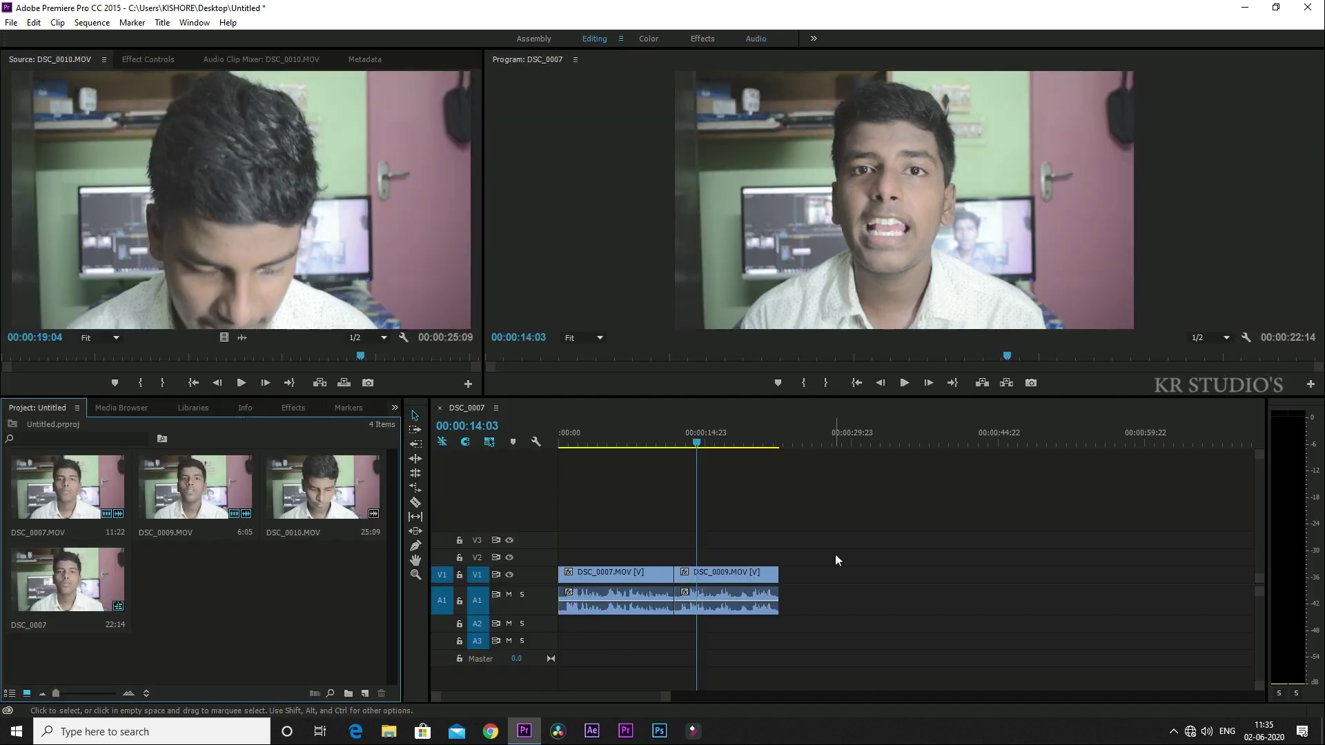
Step: Select the DSC_0007 and DSC_0009 clips, render In to Out, and stop playback at 00:00:09:01
left_click_drag(836, 545, 556, 631)
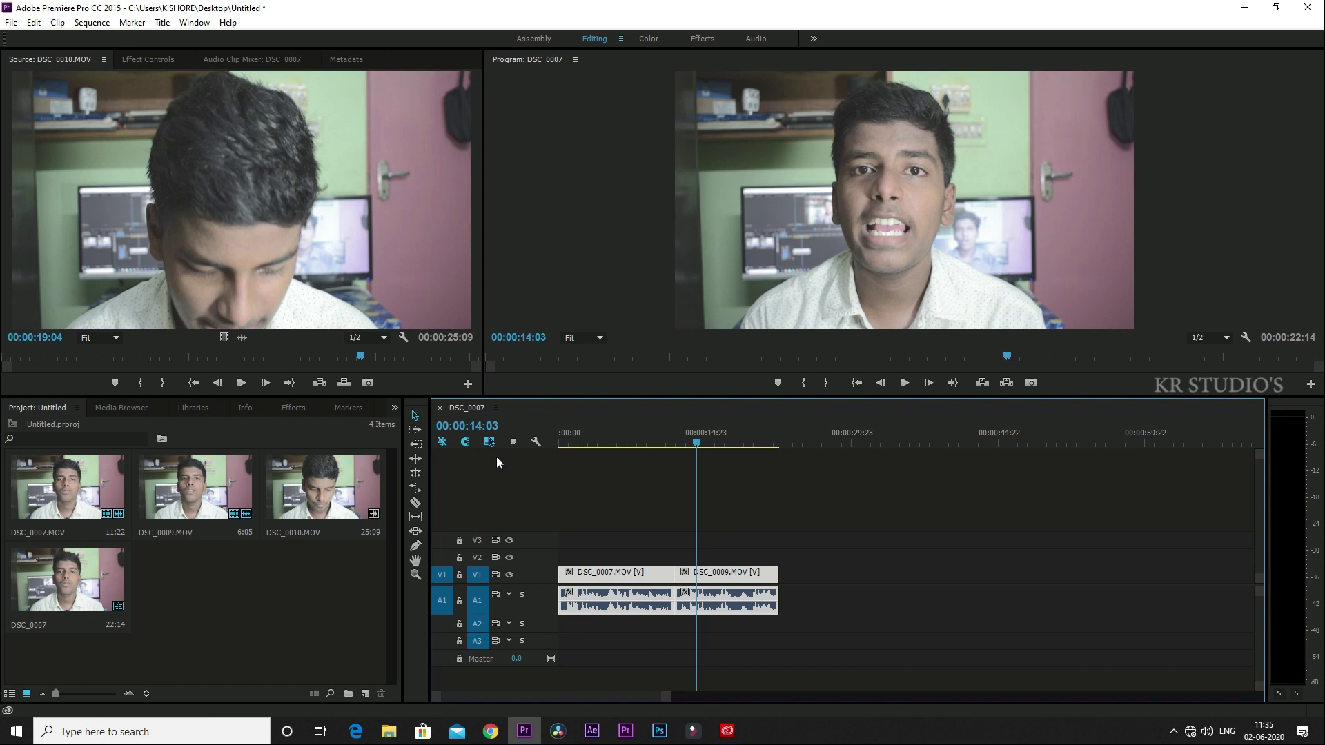
left_click(92, 22)
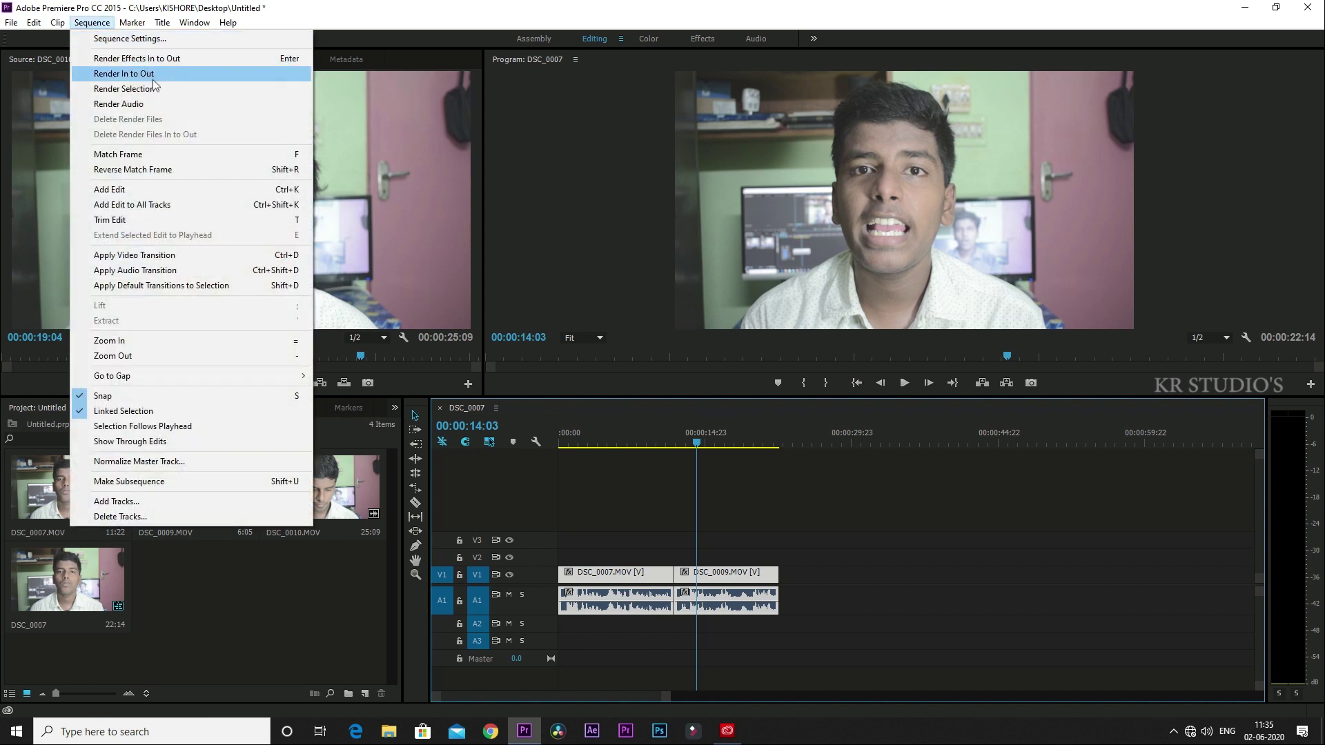
left_click(138, 74)
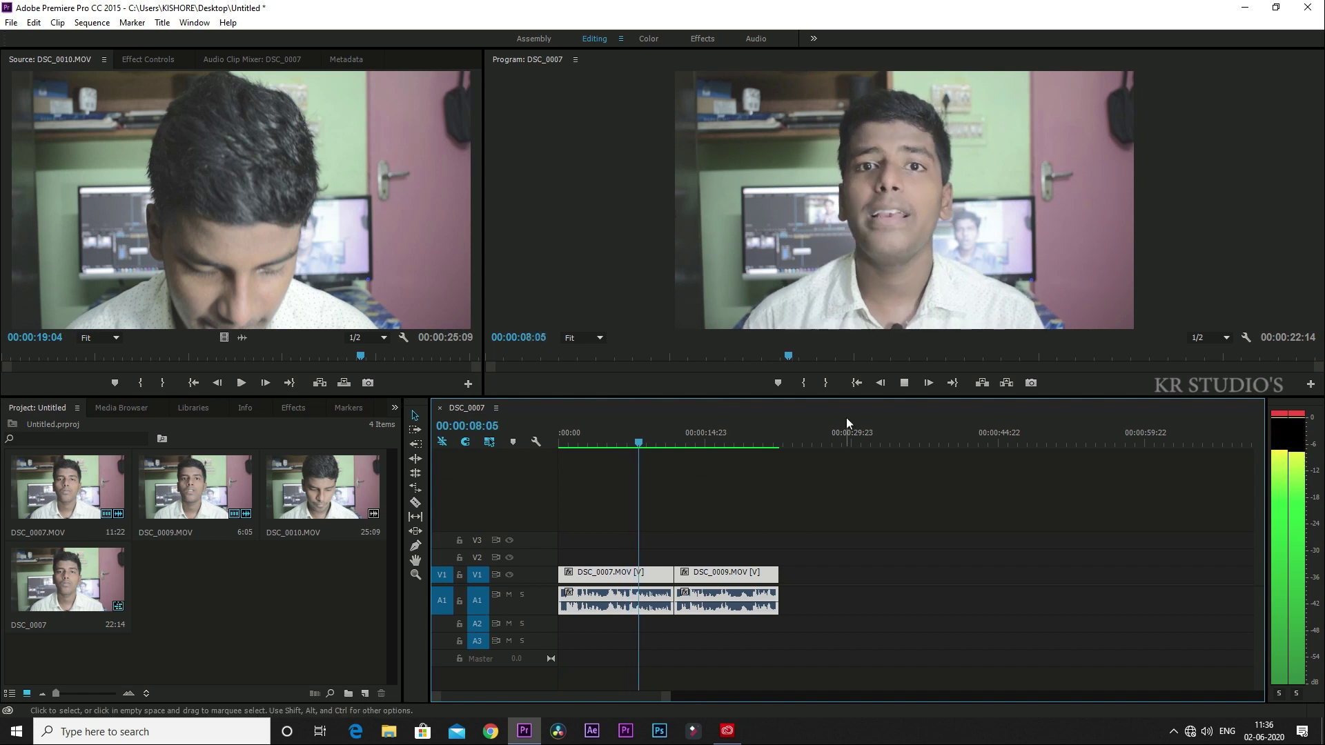
left_click(904, 383)
Step: Open the Export Settings dialog via File > Export > Media
left_click(12, 23)
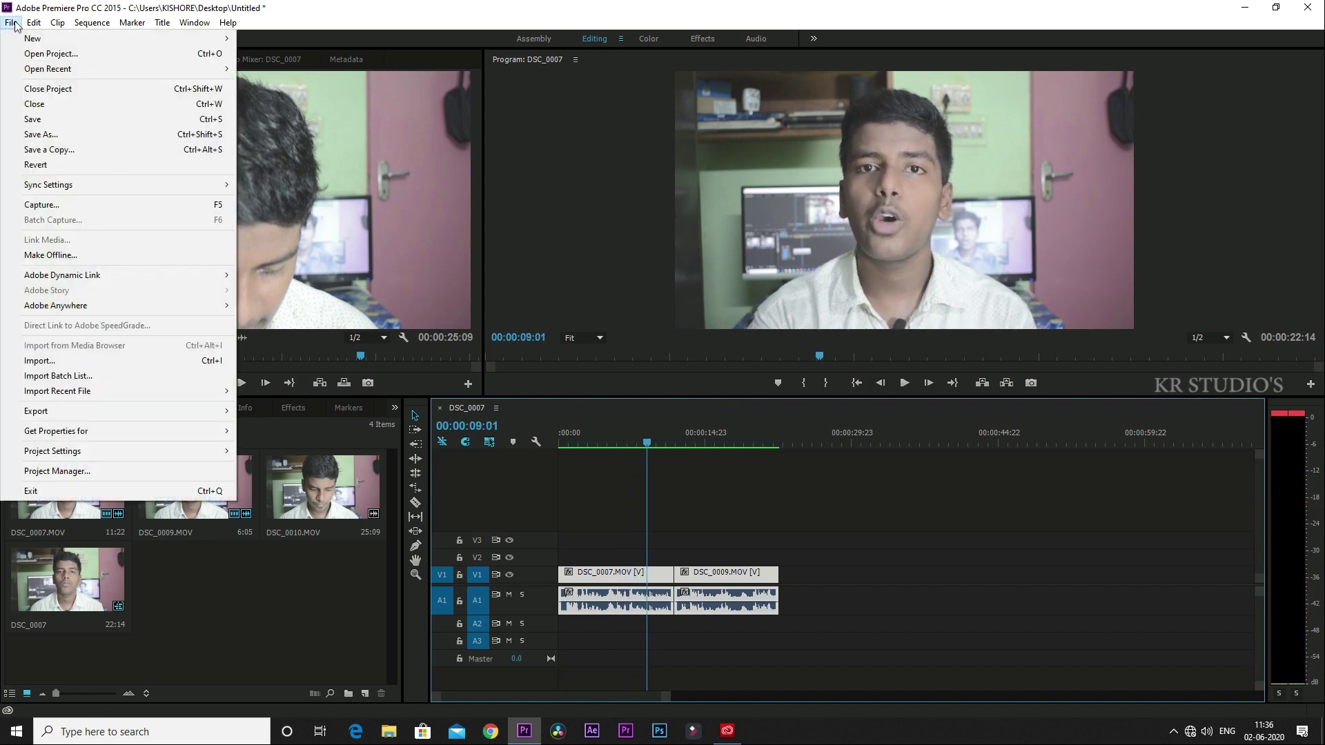
mouse_move(106, 415)
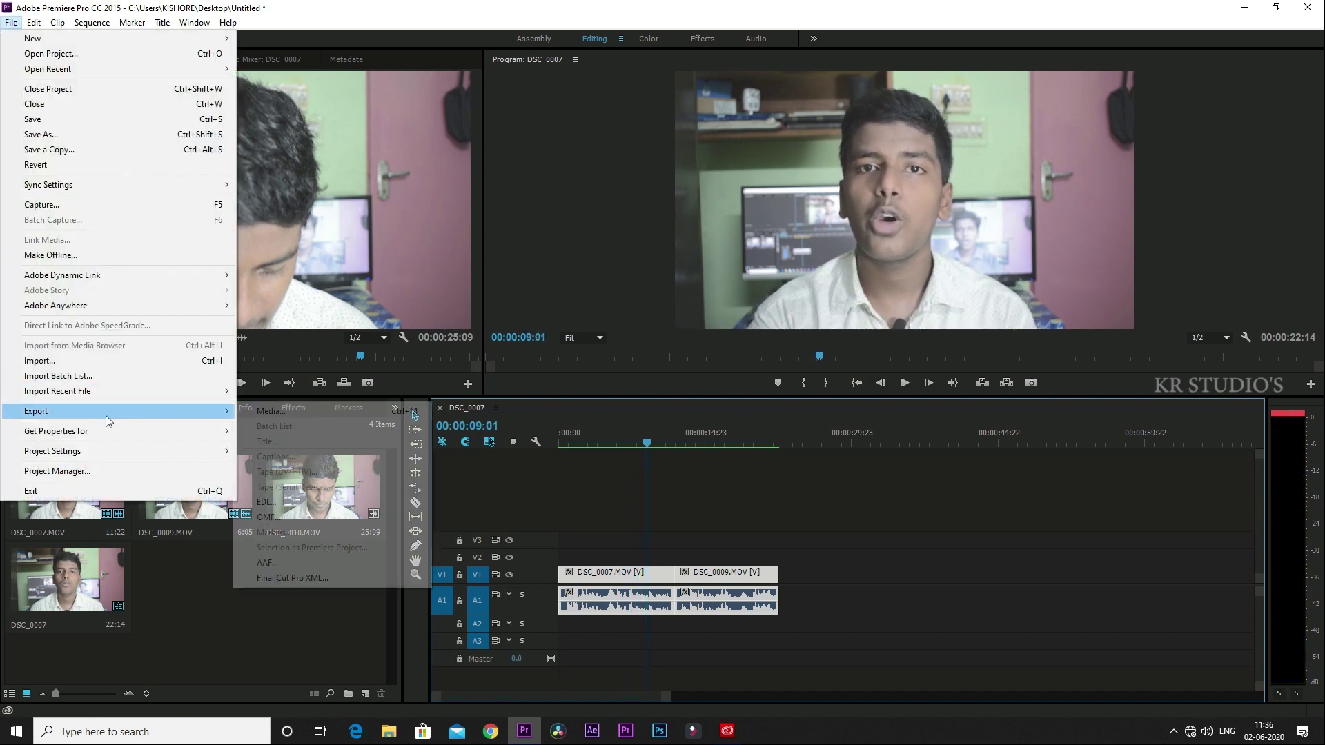
left_click(291, 415)
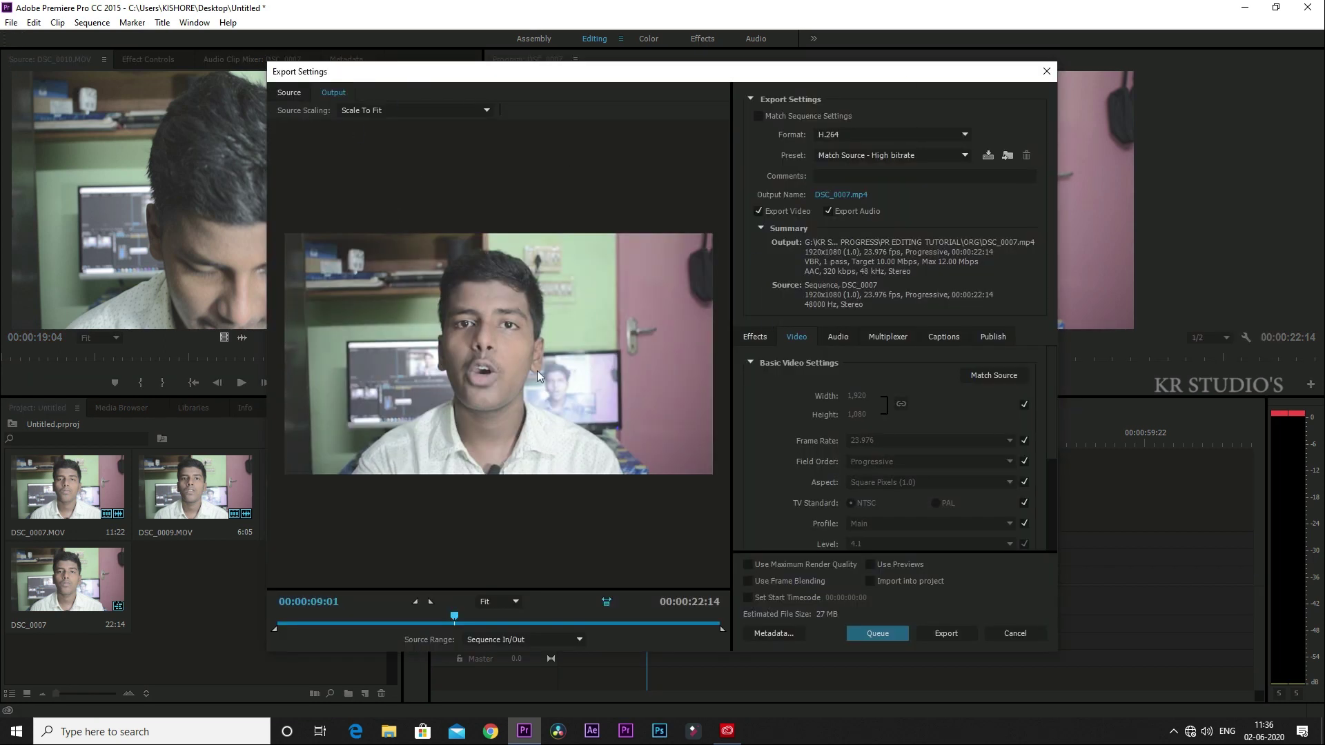
left_click(856, 135)
left_click(928, 153)
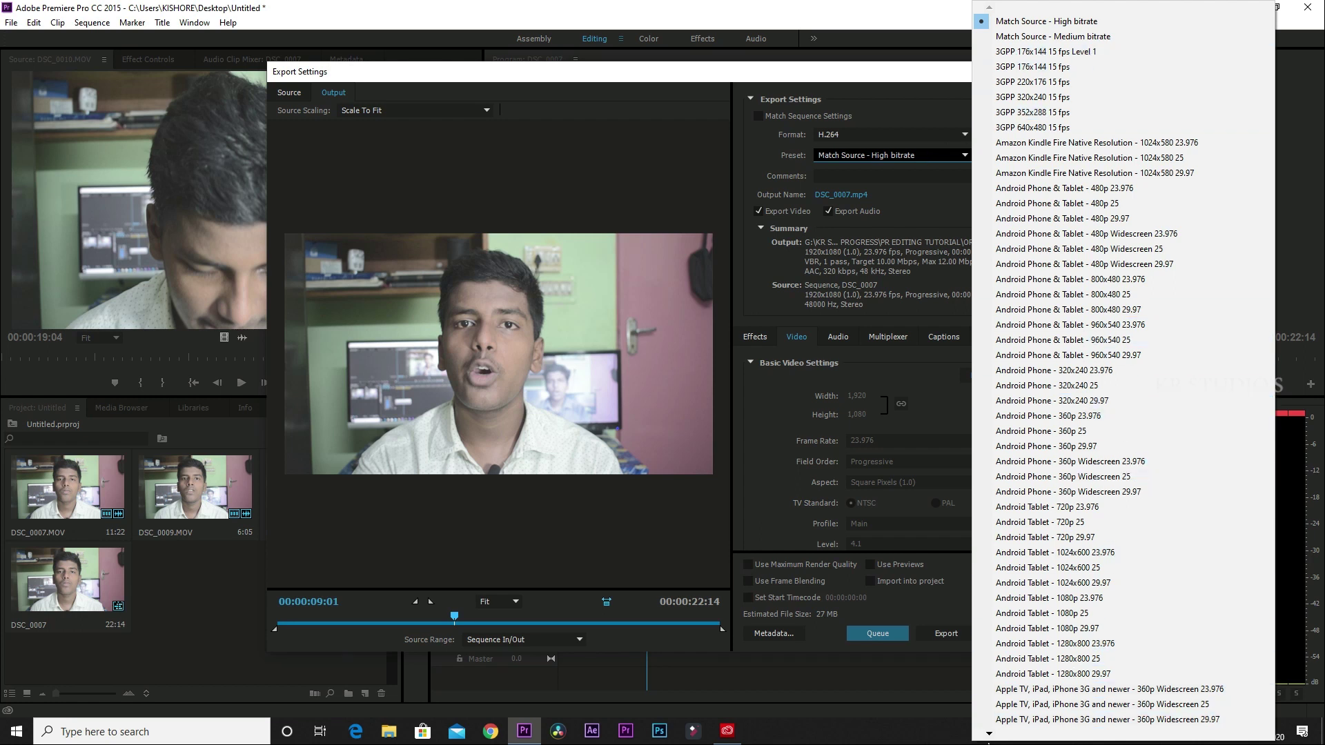
mouse_move(992, 737)
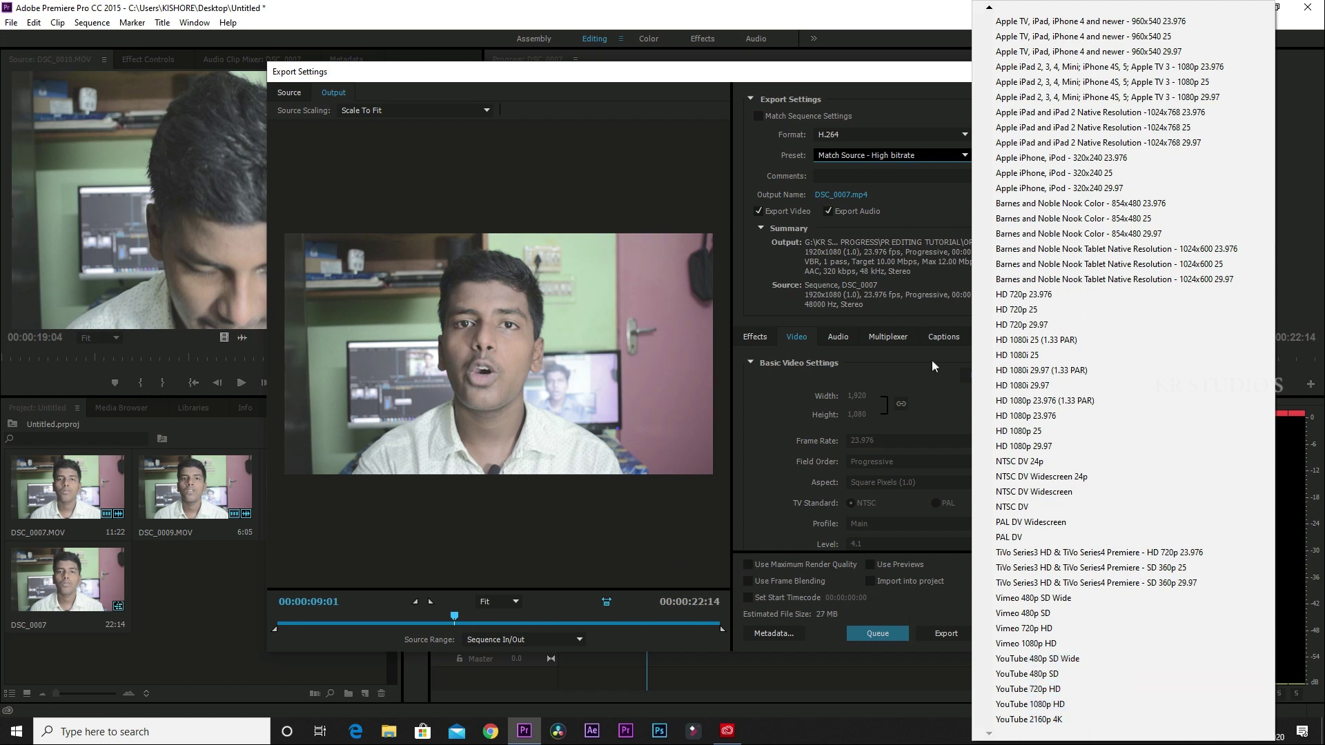
left_click(875, 154)
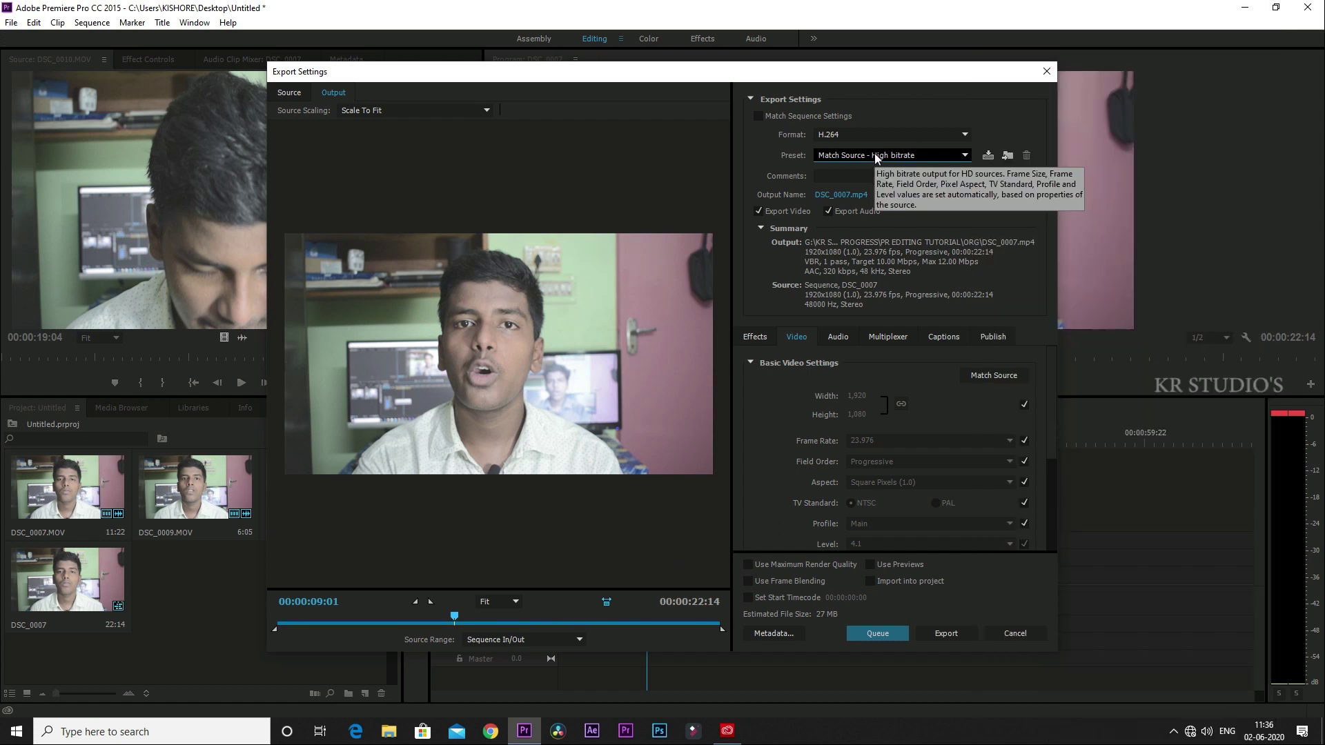
scroll(875, 153, "down", 1)
left_click(898, 160)
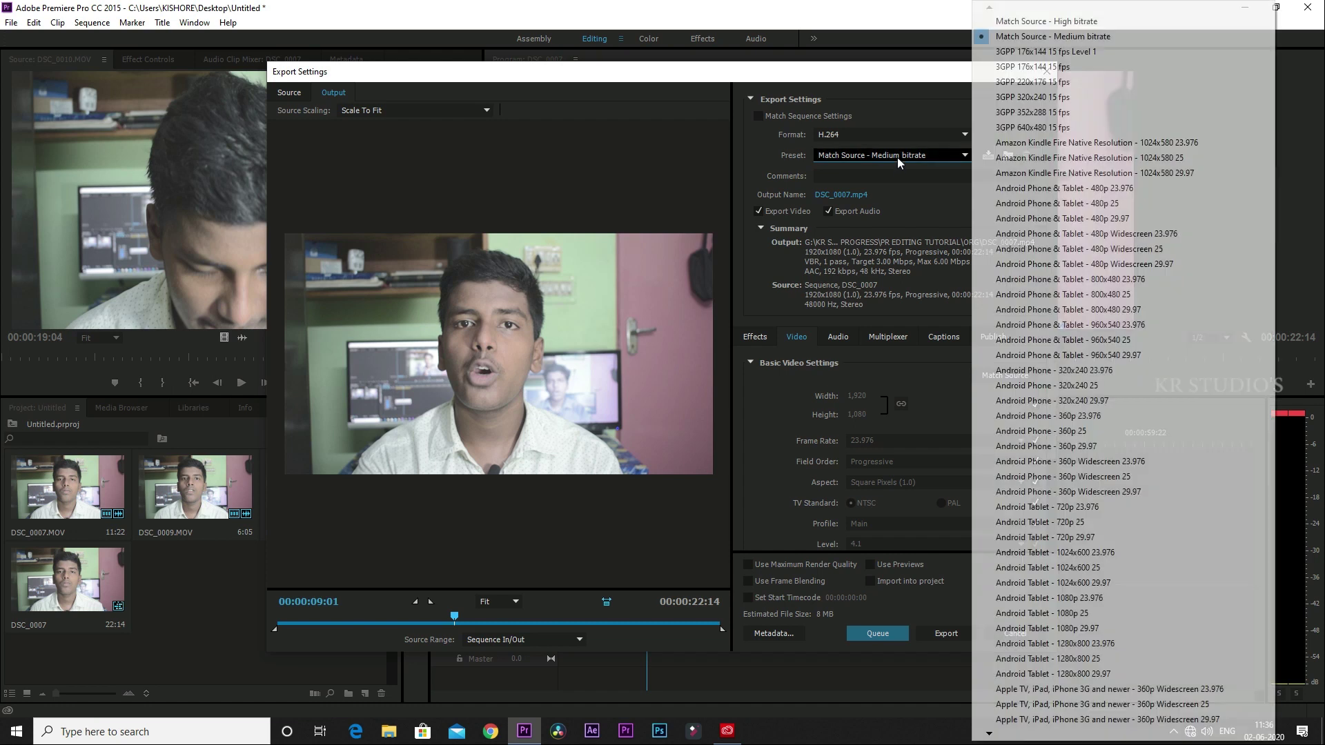
left_click(1035, 22)
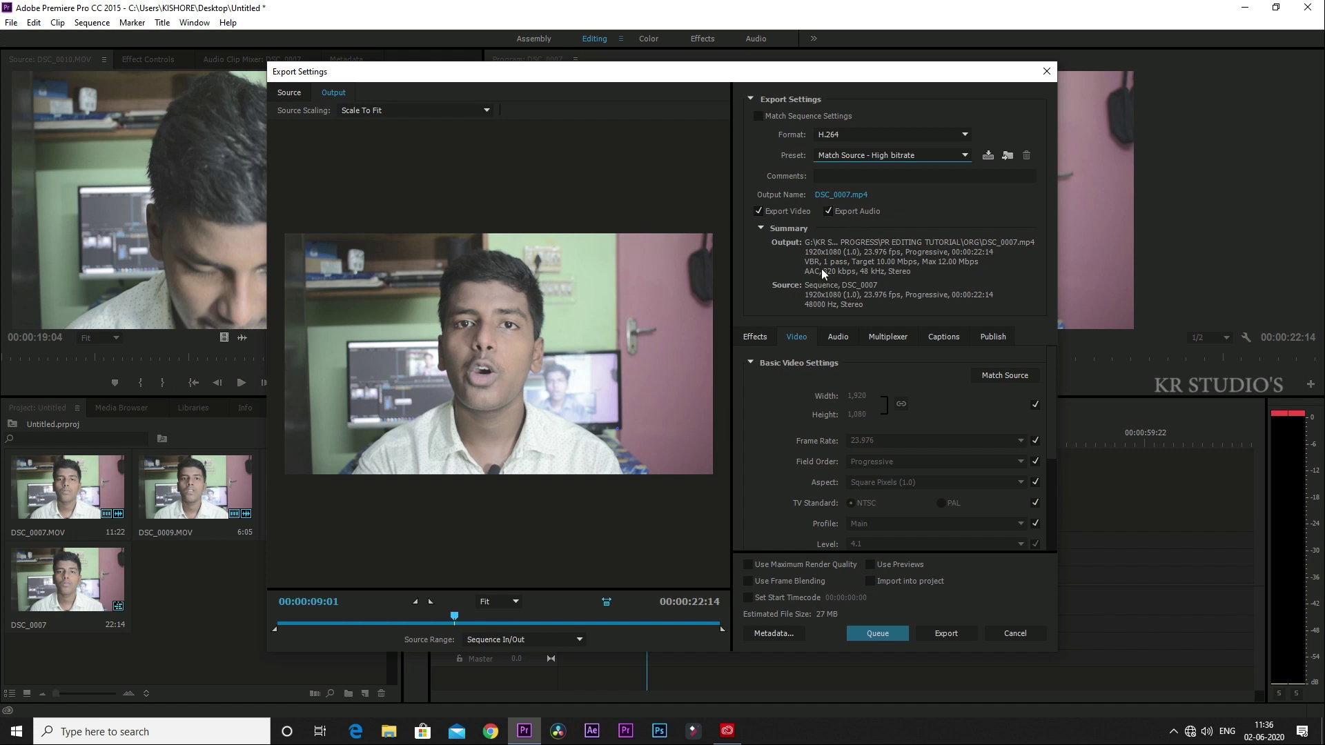
left_click(846, 196)
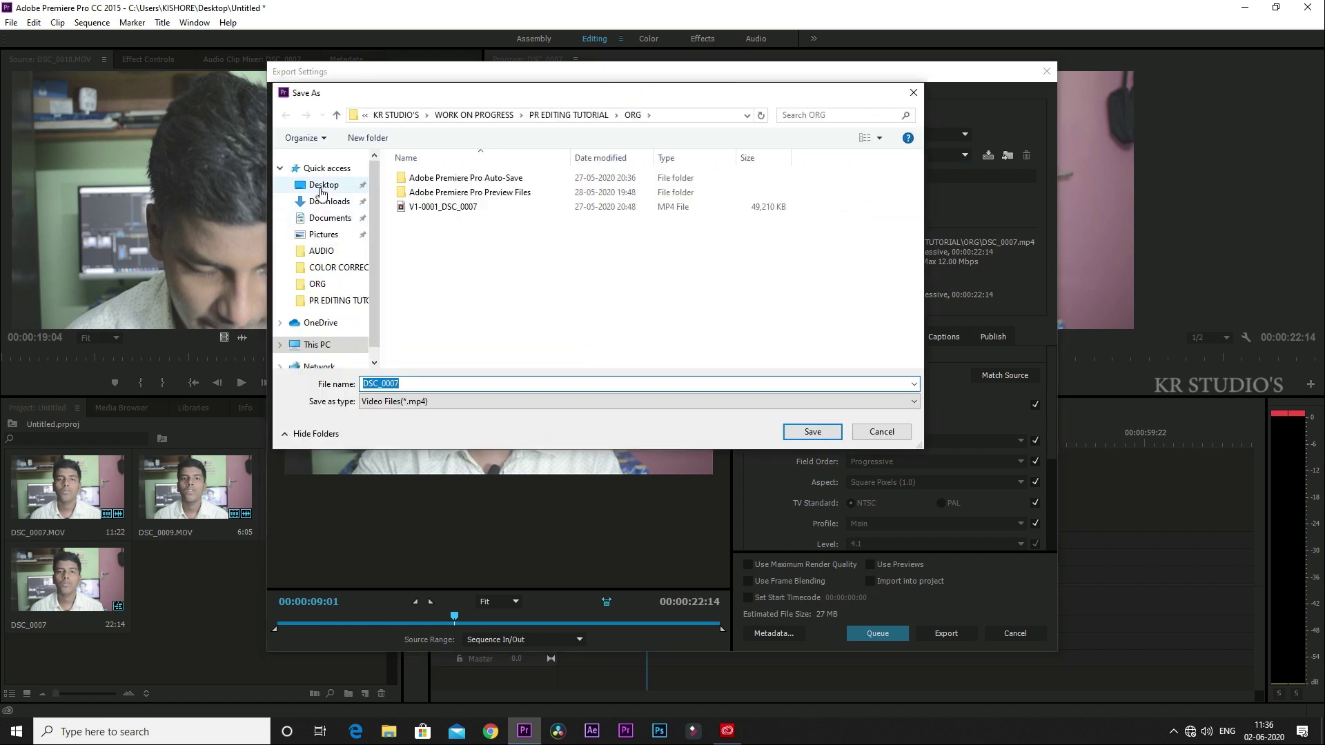
Step: Save the DSC_0007.mp4 export output to the Desktop
left_click(322, 185)
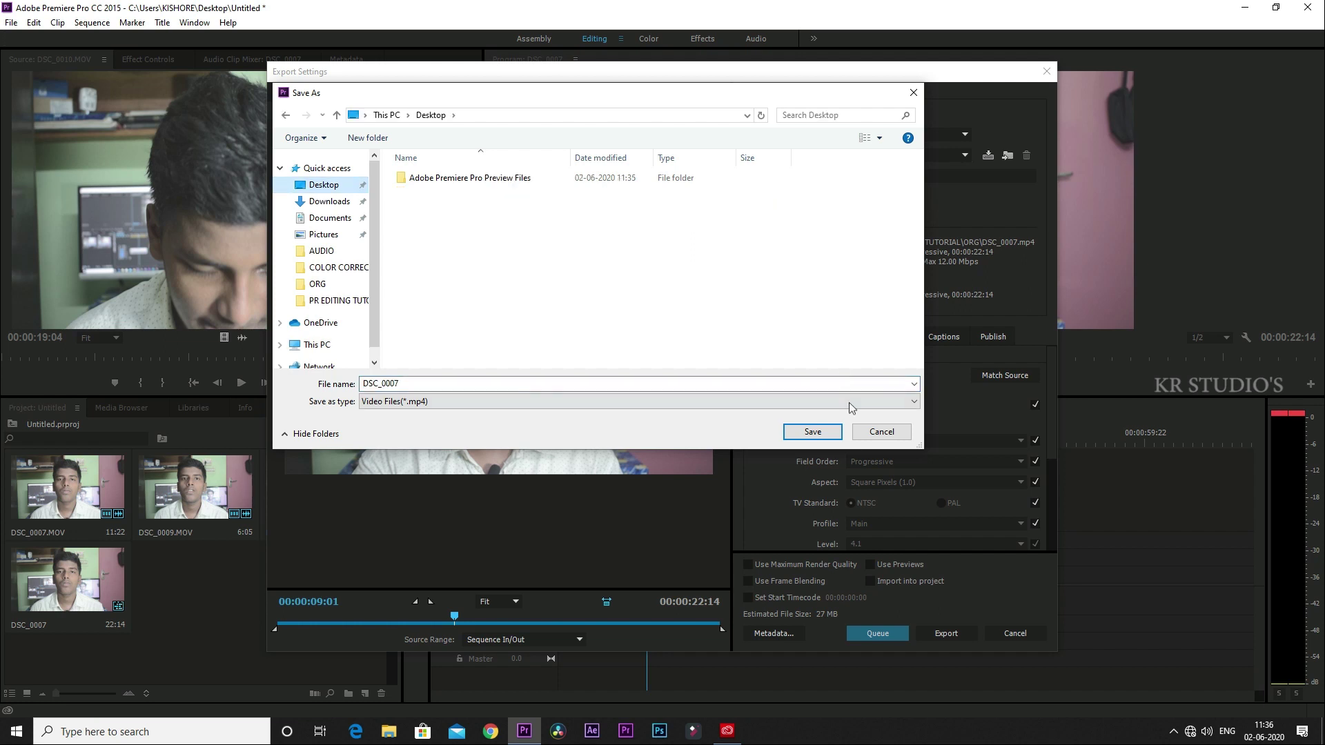
left_click(809, 428)
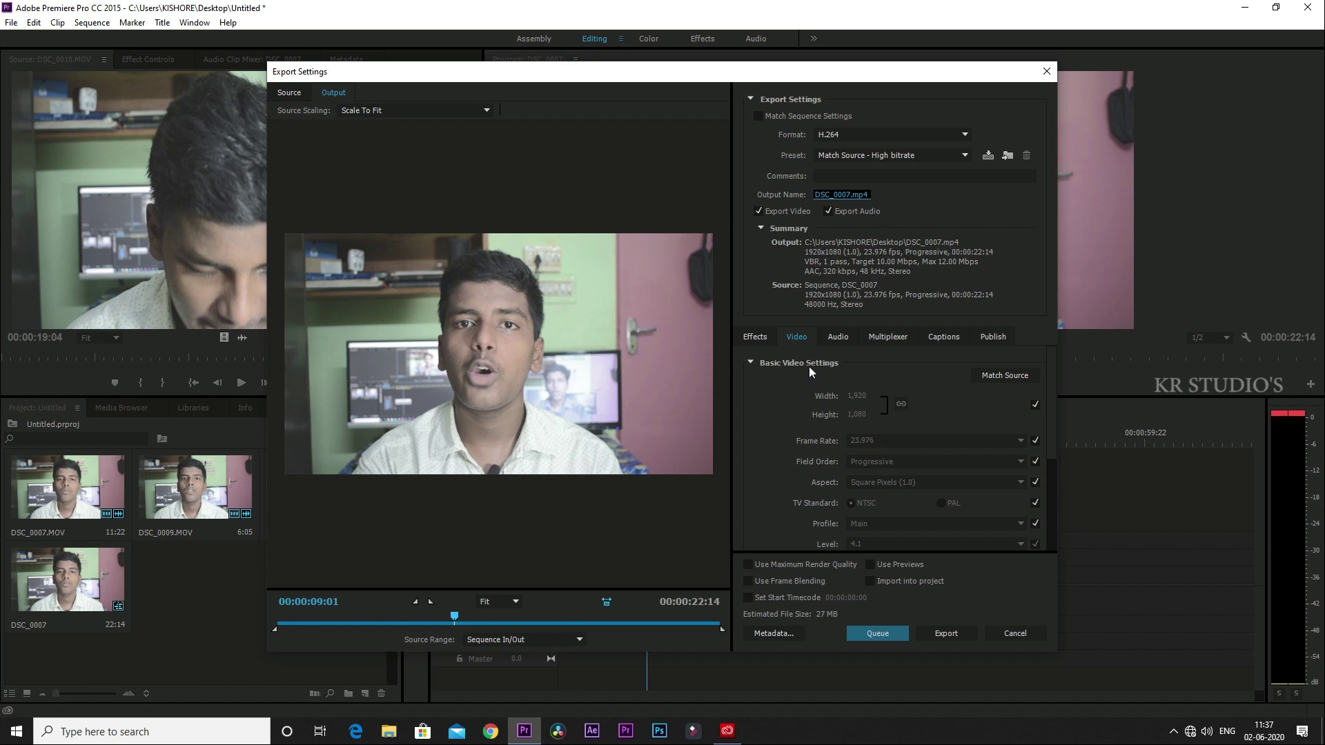
Step: Review the Video tab's bitrate and advanced settings and preview the export at 00:00:02:20
scroll(905, 397, "down", 1)
scroll(900, 426, "up", 1)
scroll(884, 423, "down", 1)
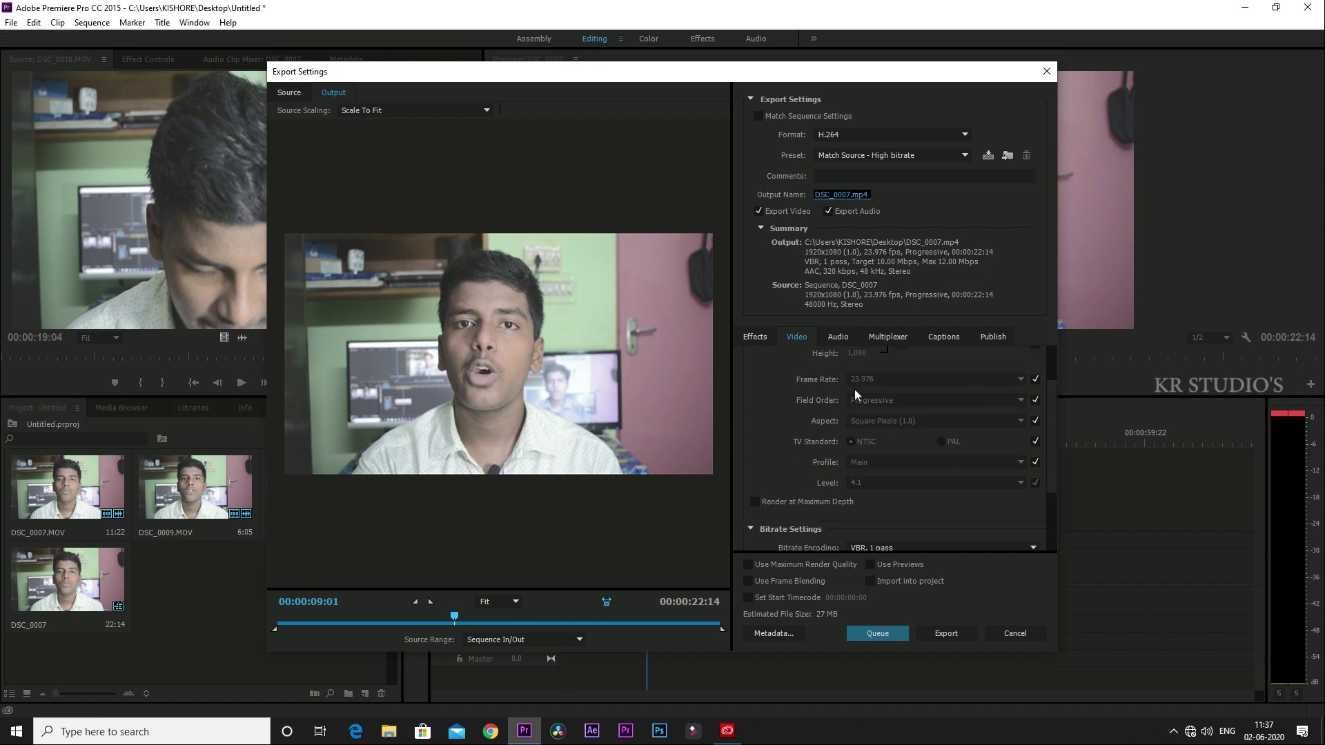
scroll(917, 399, "down", 1)
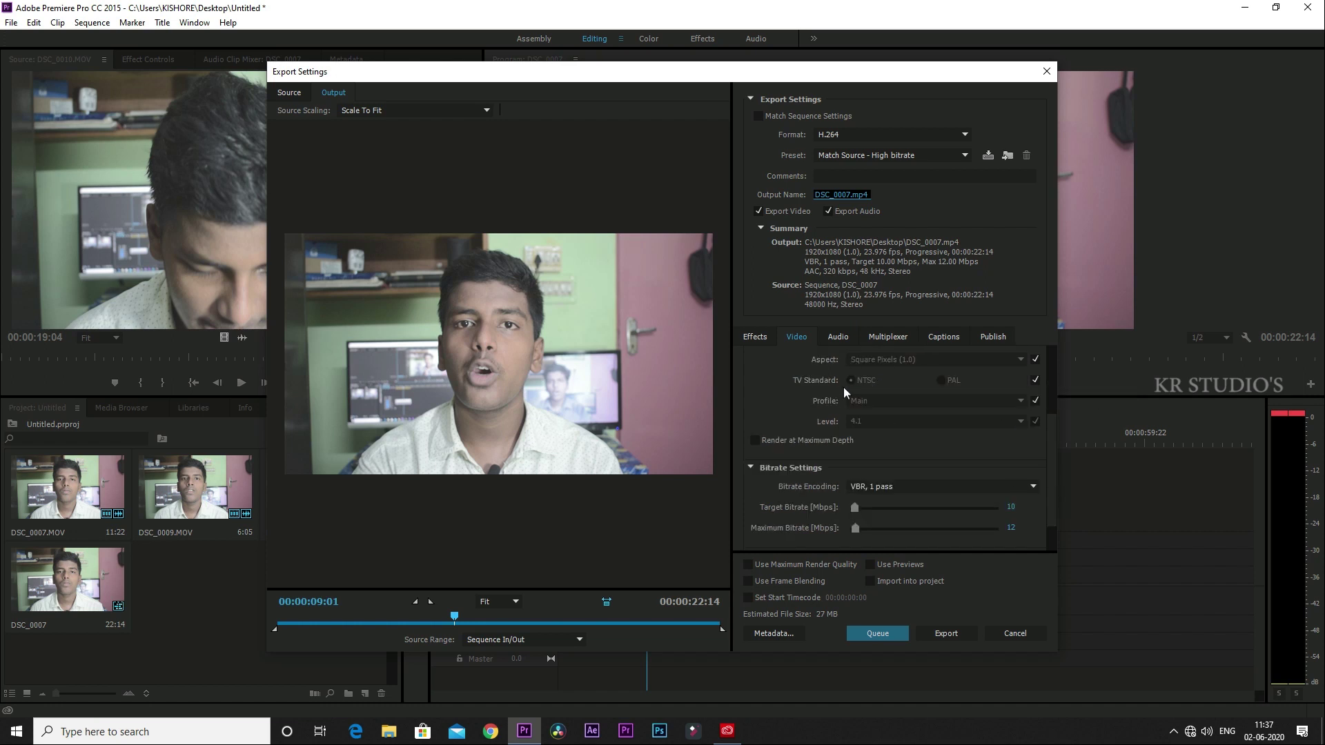
scroll(890, 404, "down", 1)
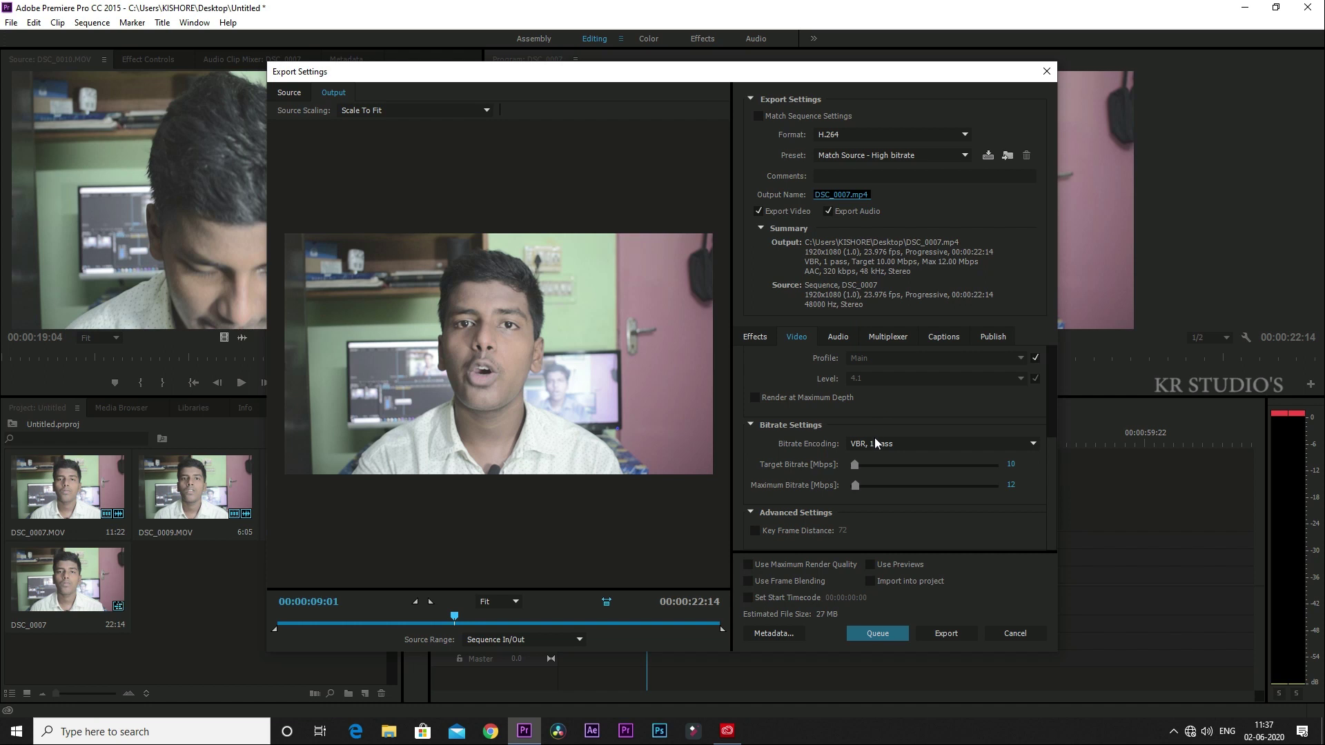
scroll(876, 445, "up", 3)
left_click_drag(459, 616, 330, 620)
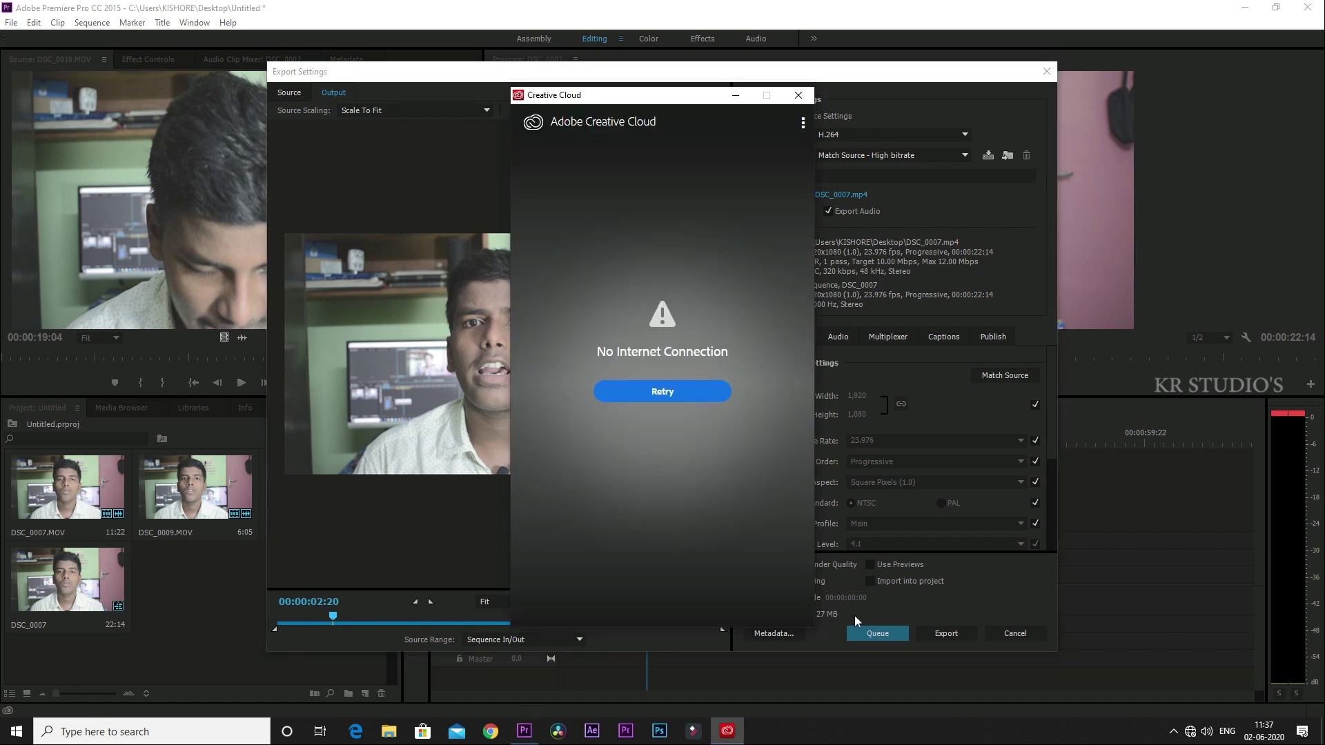
Step: Dismiss the Creative Cloud no-connection warning and export DSC_0007.mp4 to the Desktop
left_click(798, 95)
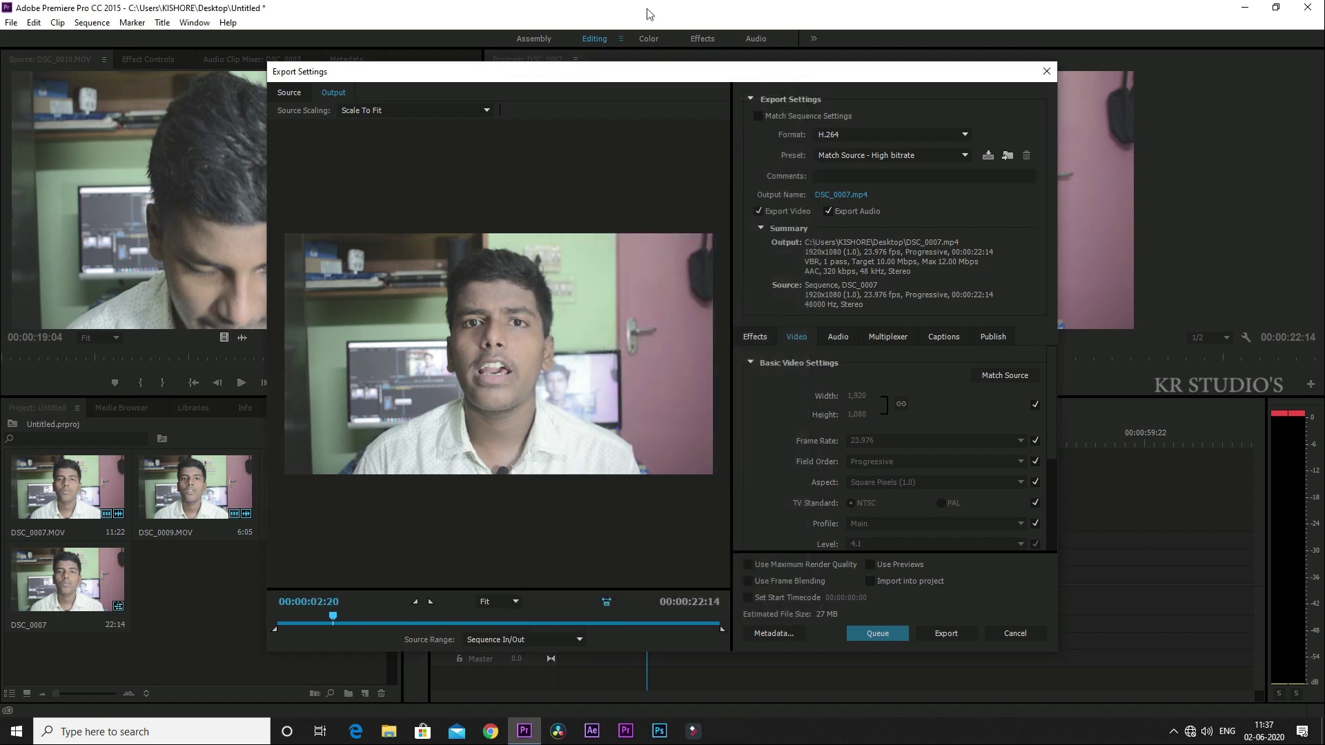
left_click(943, 633)
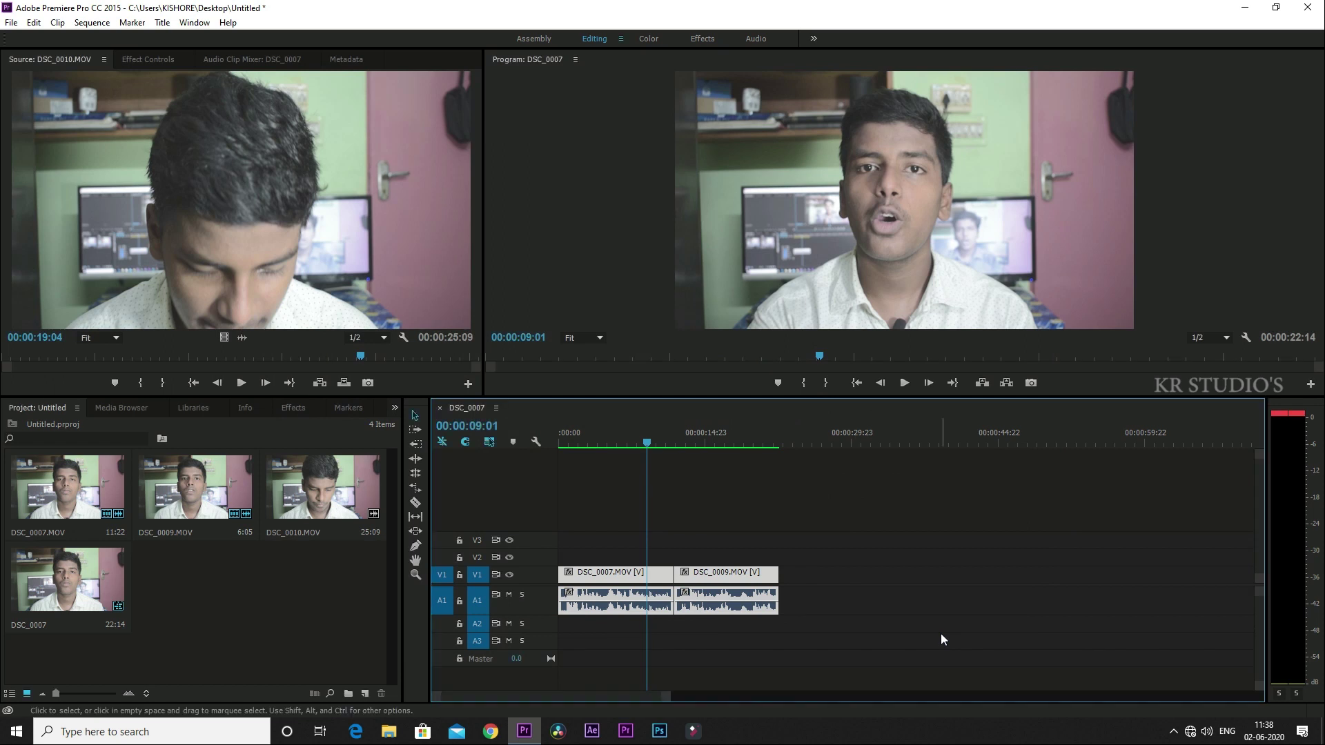
Step: Minimize Premiere and refresh the desktop so the exported file appears
left_click(1246, 12)
right_click(710, 89)
right_click(754, 136)
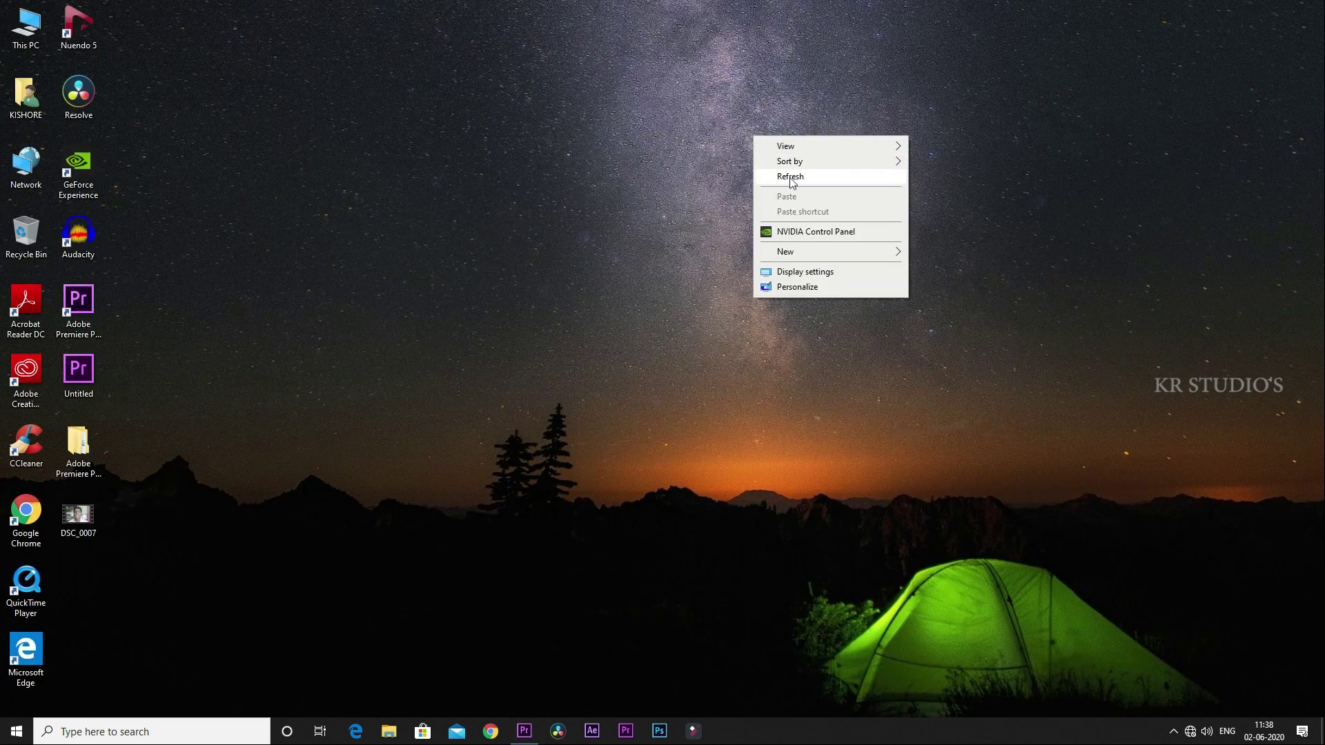
left_click(791, 178)
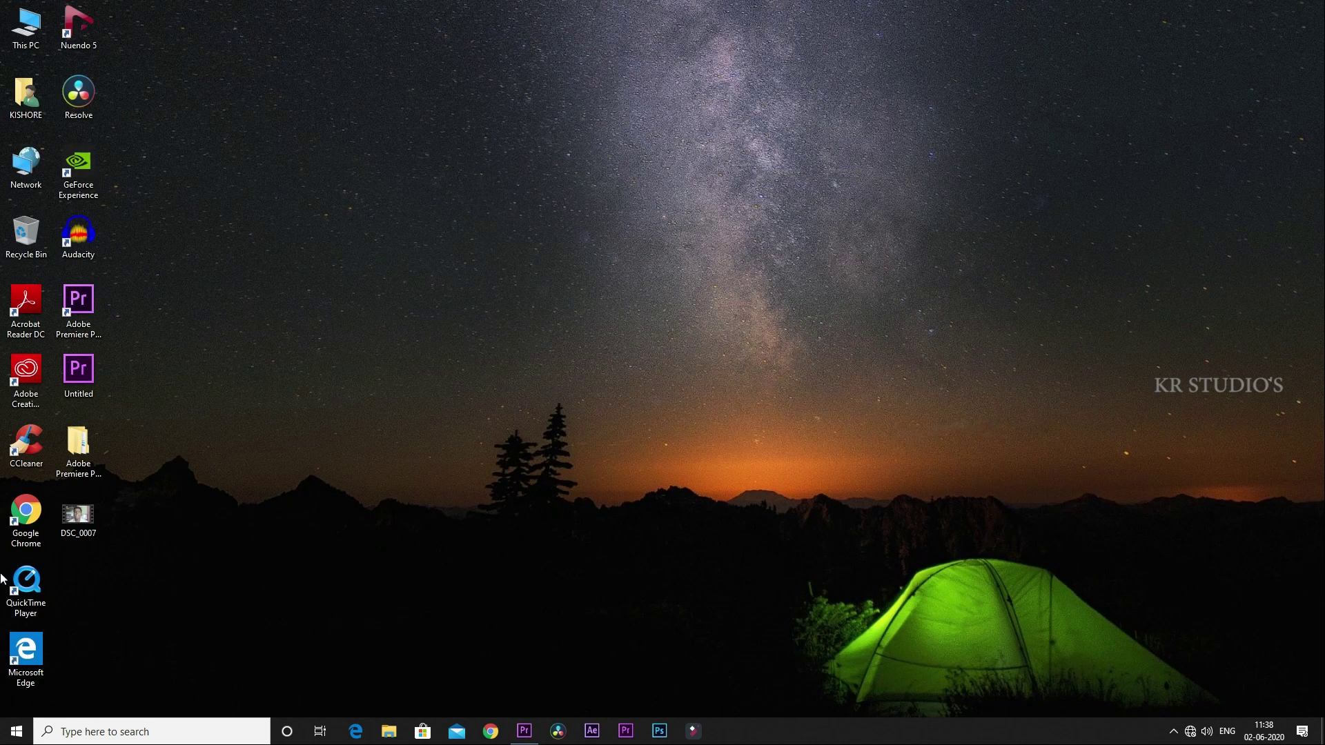
Step: Open DSC_0007 with Windows Media Player and maximize the player window
right_click(74, 531)
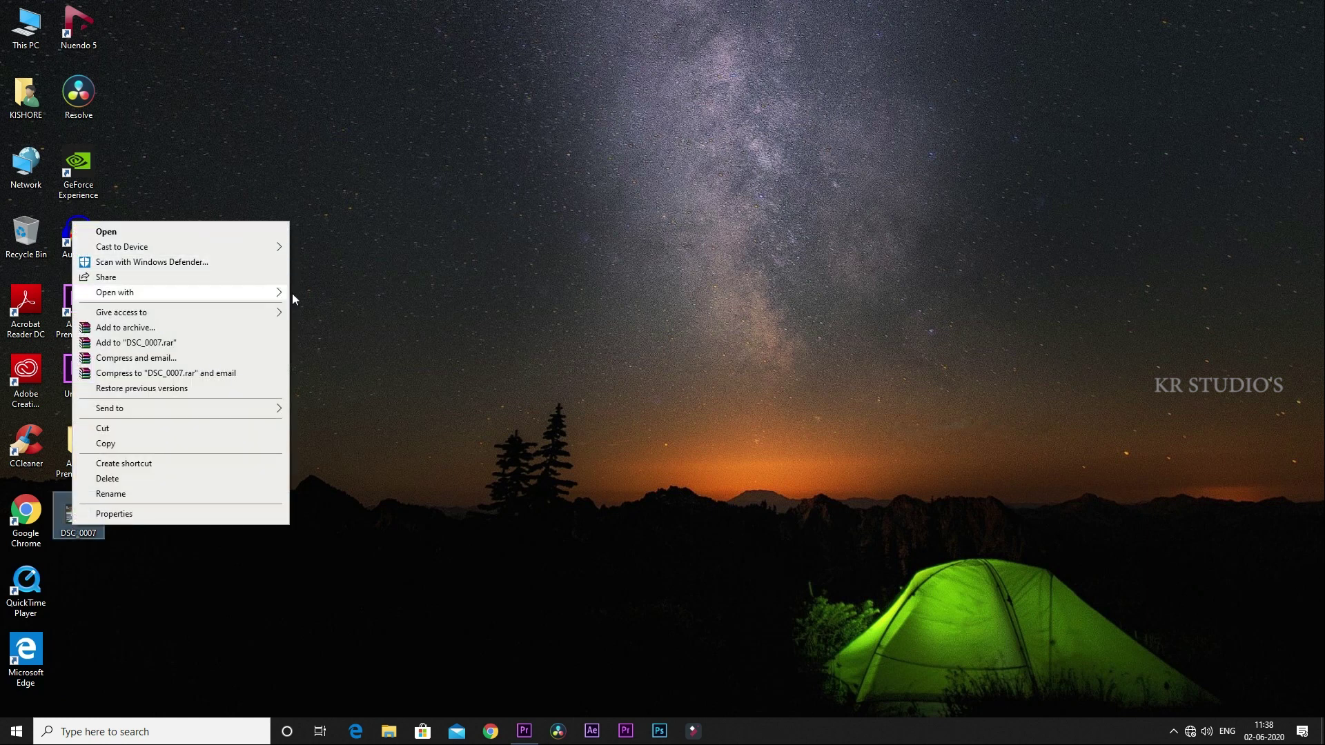
mouse_move(267, 294)
left_click(355, 369)
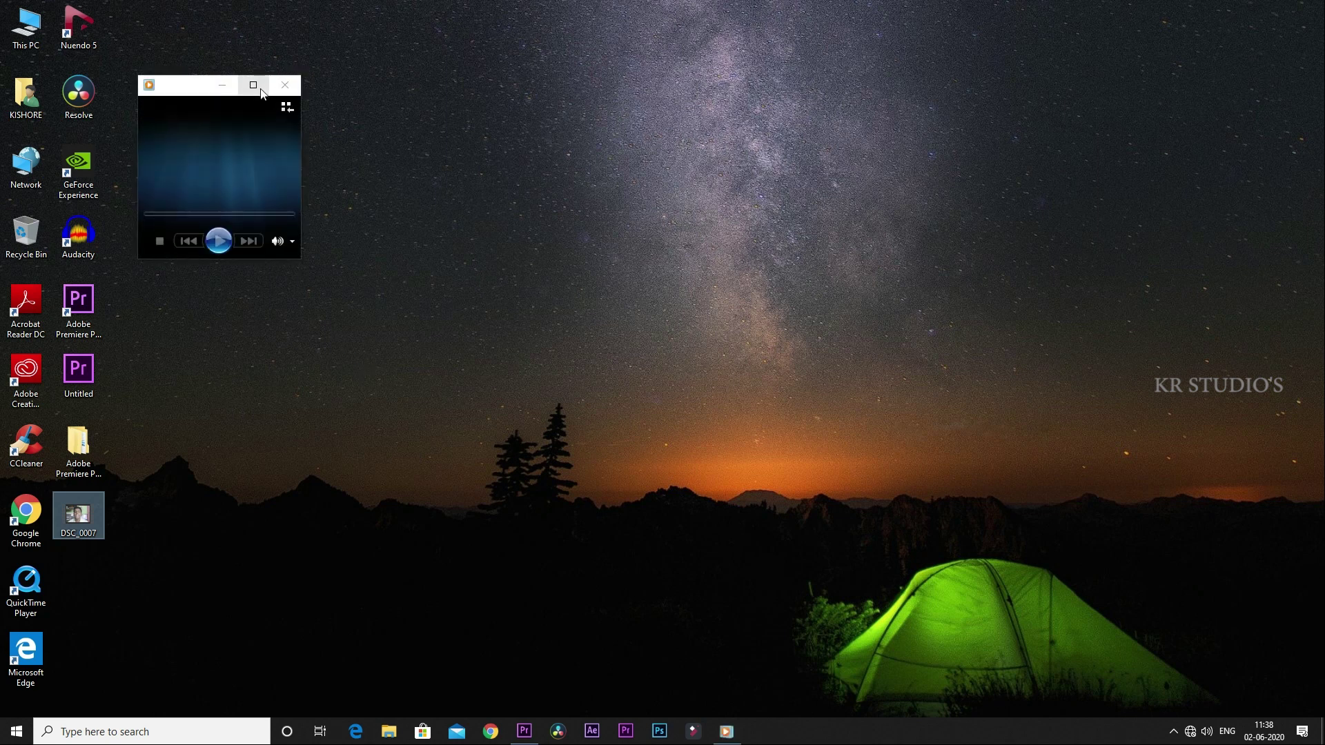
left_click(253, 86)
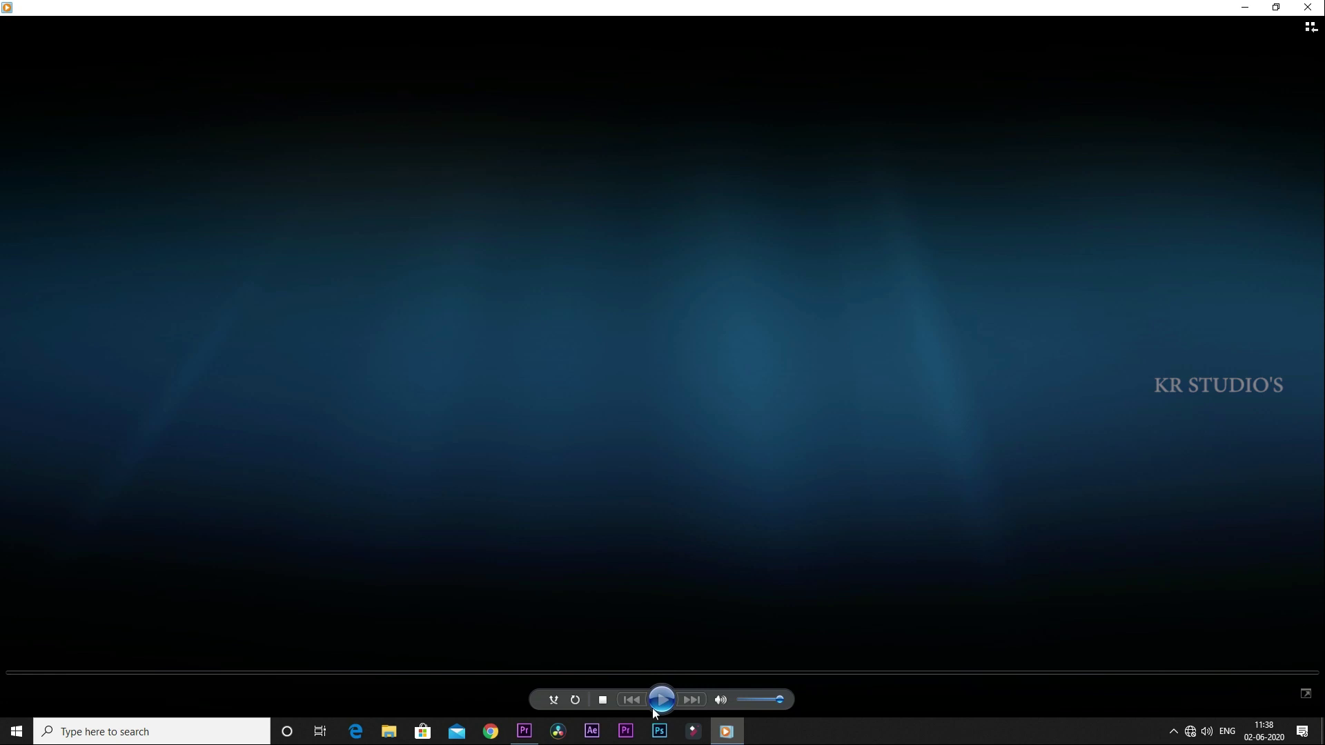